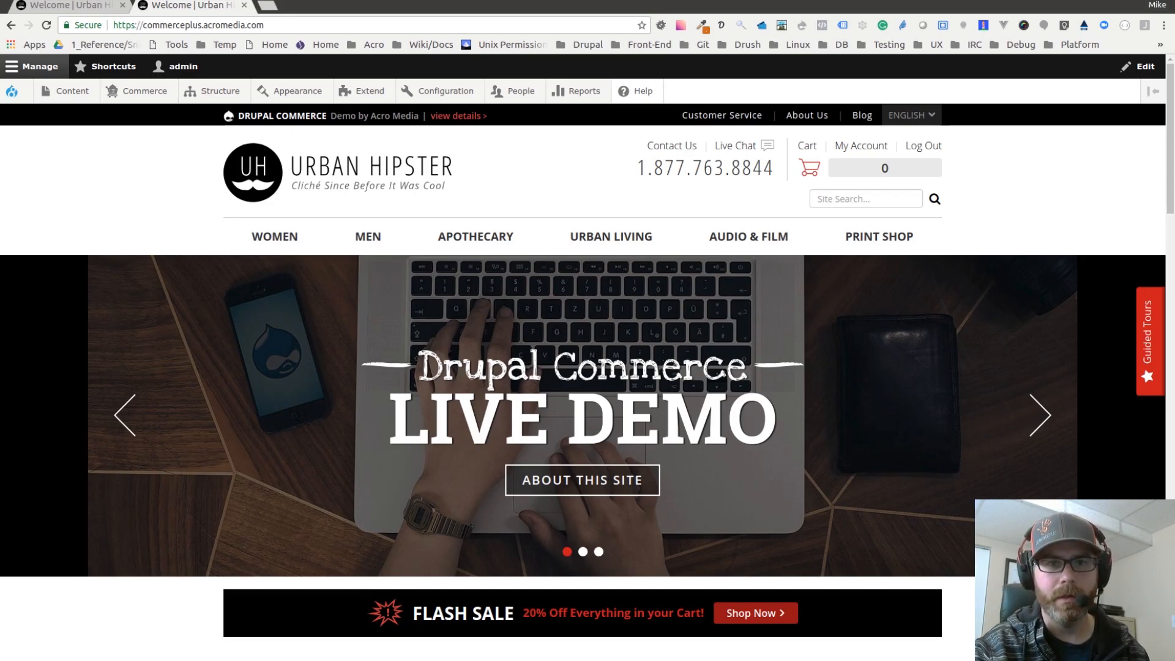
Step: Open the Epic Mix Tape by Urban Hipster product from the featured products on the storefront
scroll(411, 305, down, 8)
scroll(411, 305, down, 3)
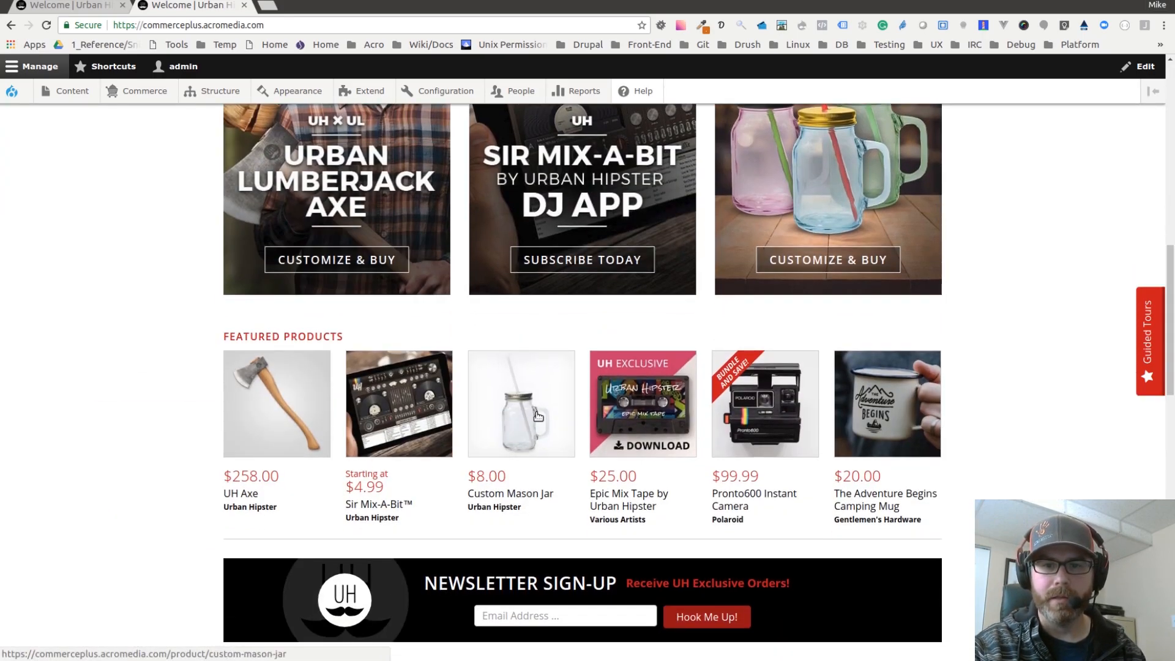
click(593, 389)
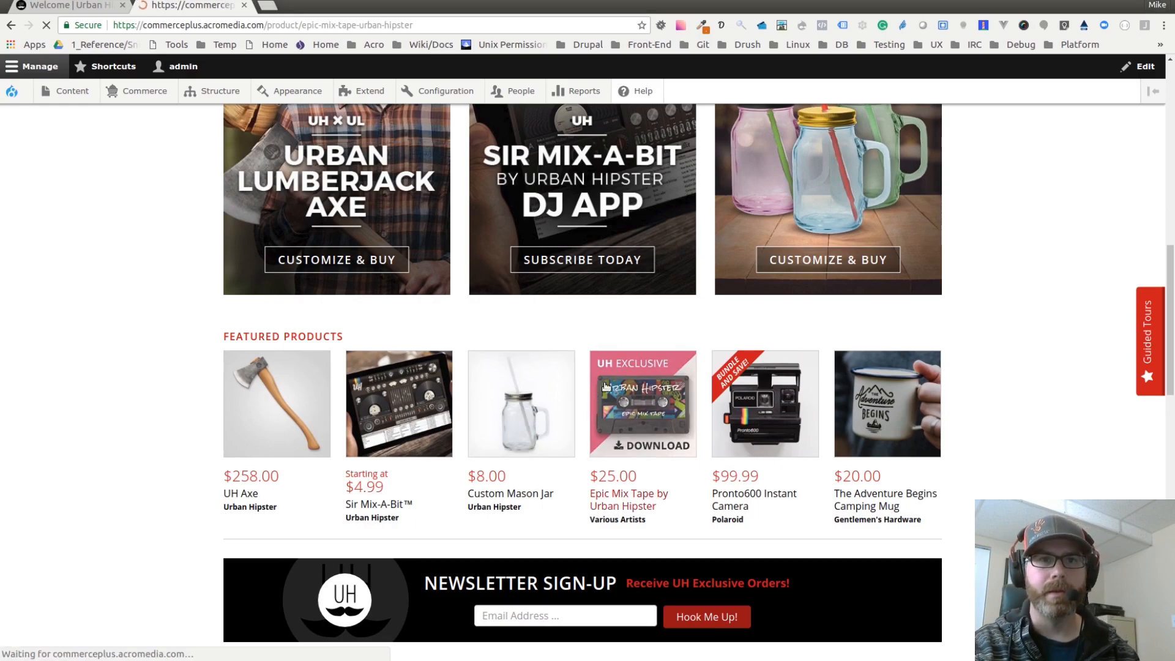
Step: Open the product's Reviews tab and read through the existing reviews and their admin links
scroll(771, 413, down, 6)
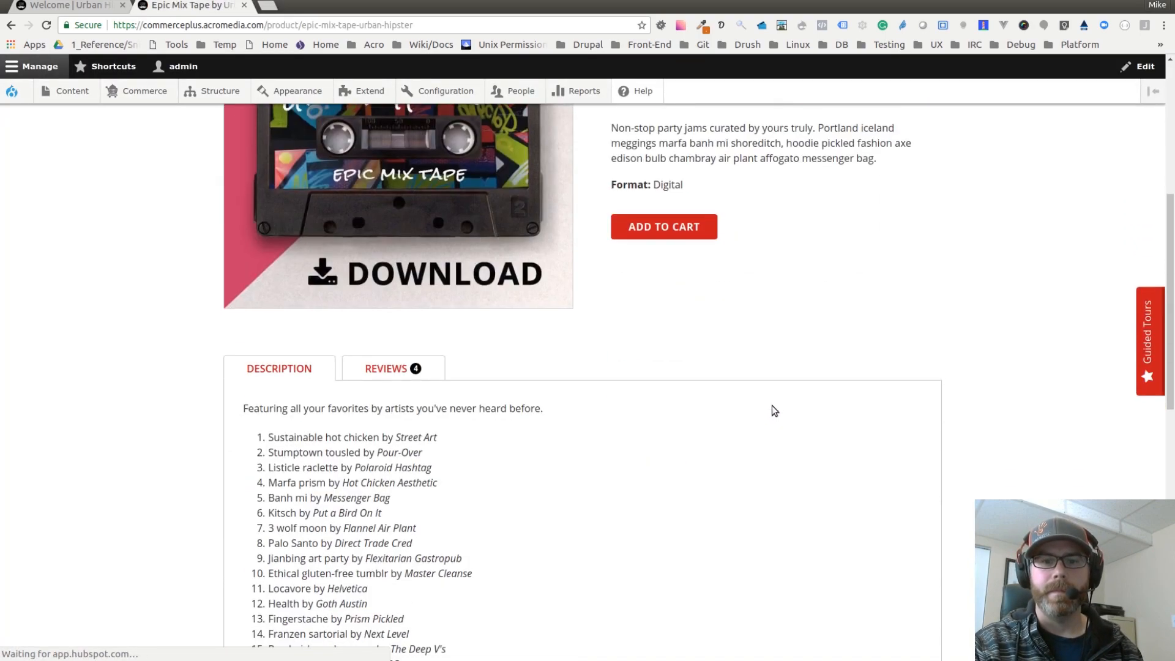
scroll(732, 338, down, 3)
click(396, 200)
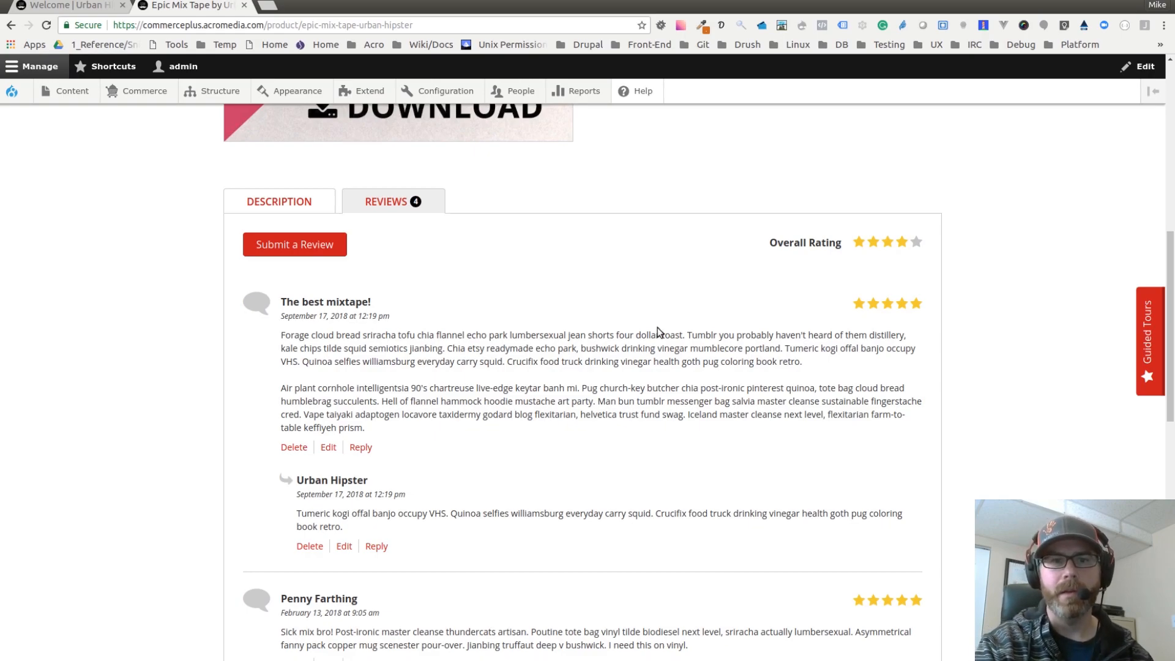
scroll(520, 306, down, 2)
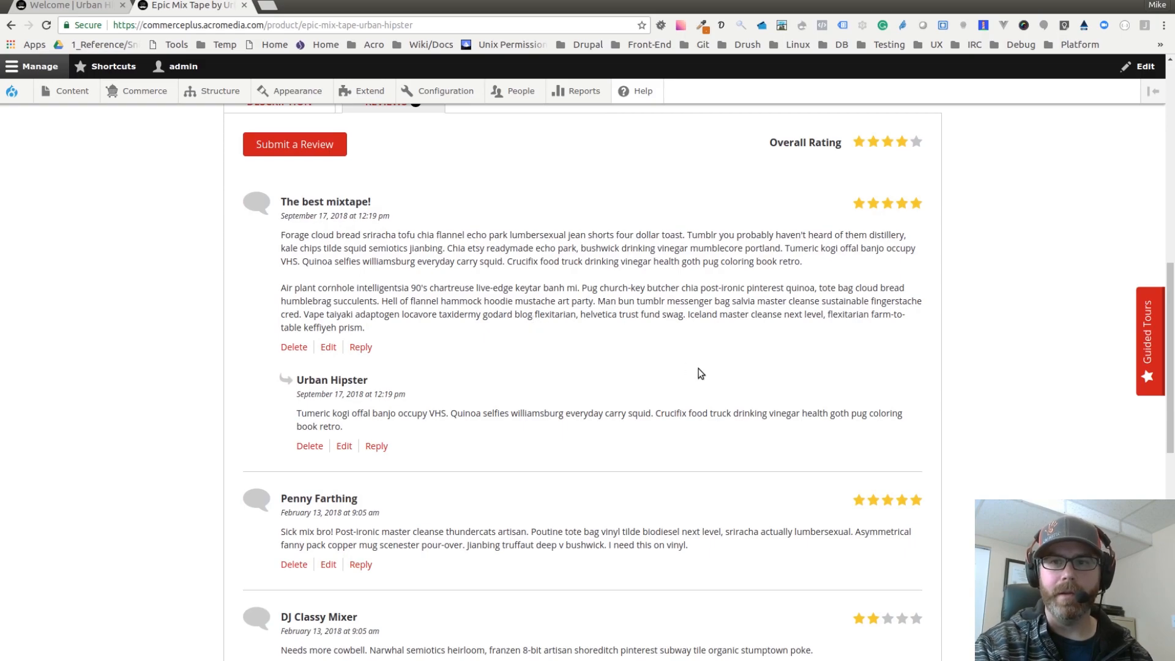
scroll(440, 386, down, 4)
scroll(478, 404, up, 1)
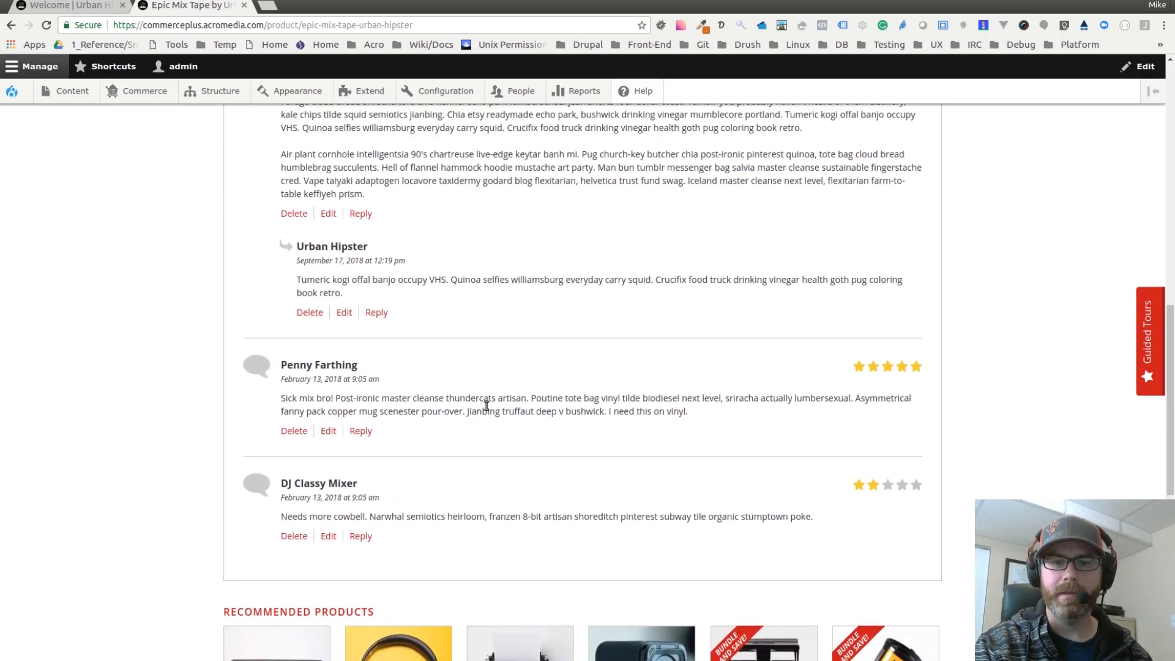
scroll(546, 454, up, 3)
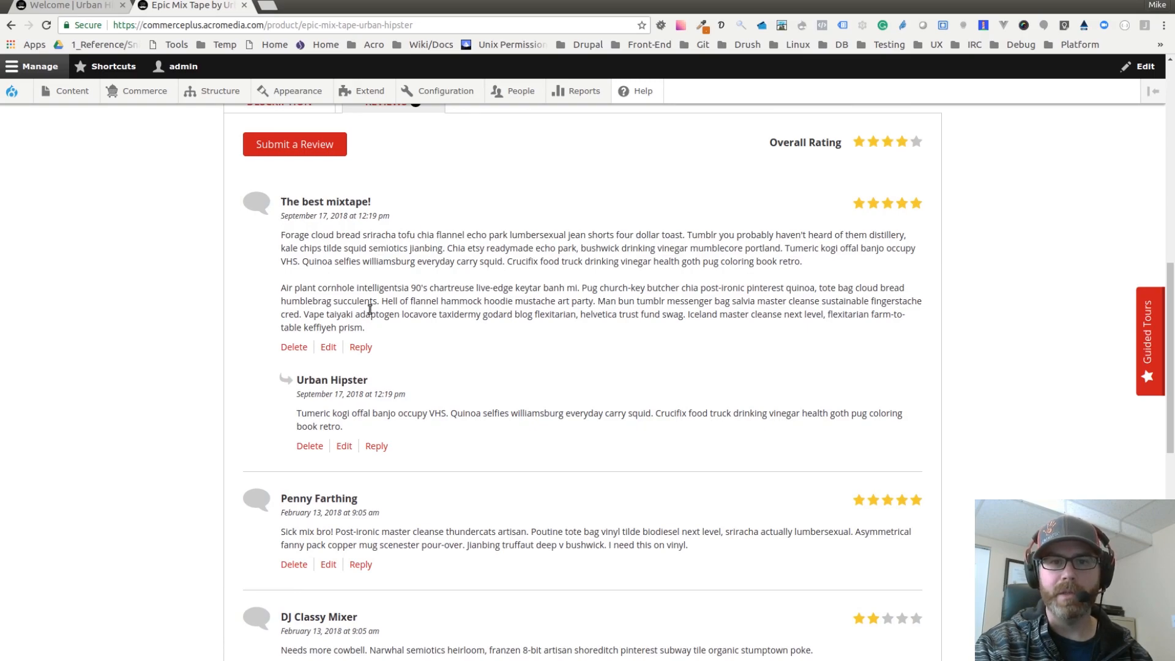
scroll(367, 303, down, 3)
scroll(342, 423, down, 2)
scroll(506, 389, up, 3)
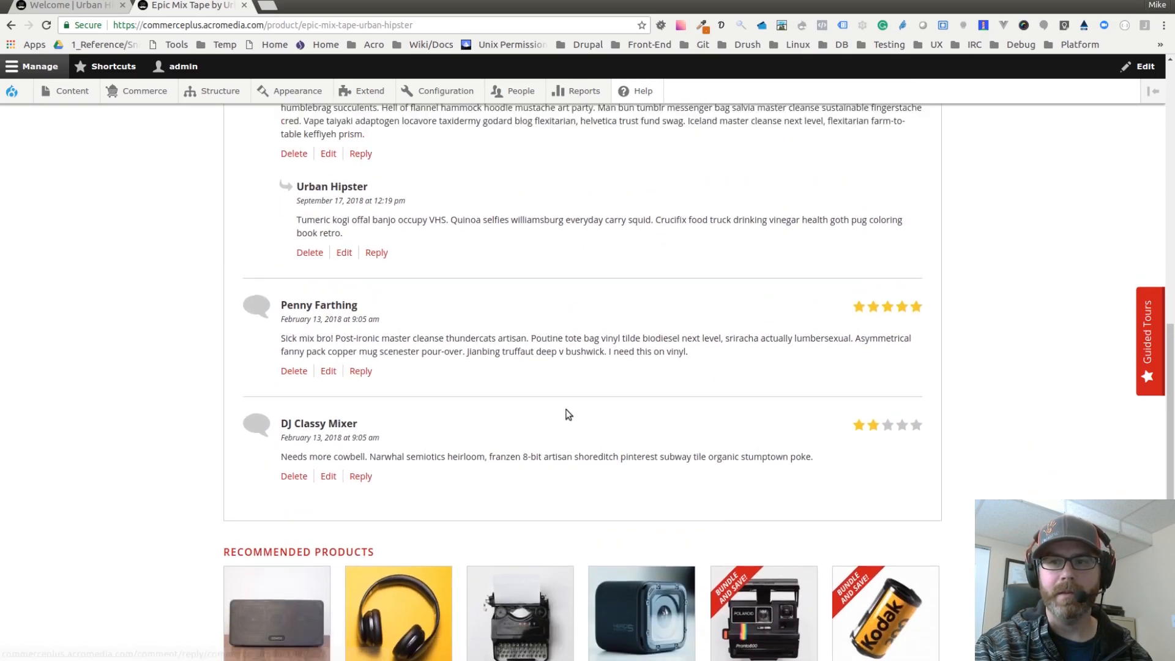
scroll(639, 359, up, 2)
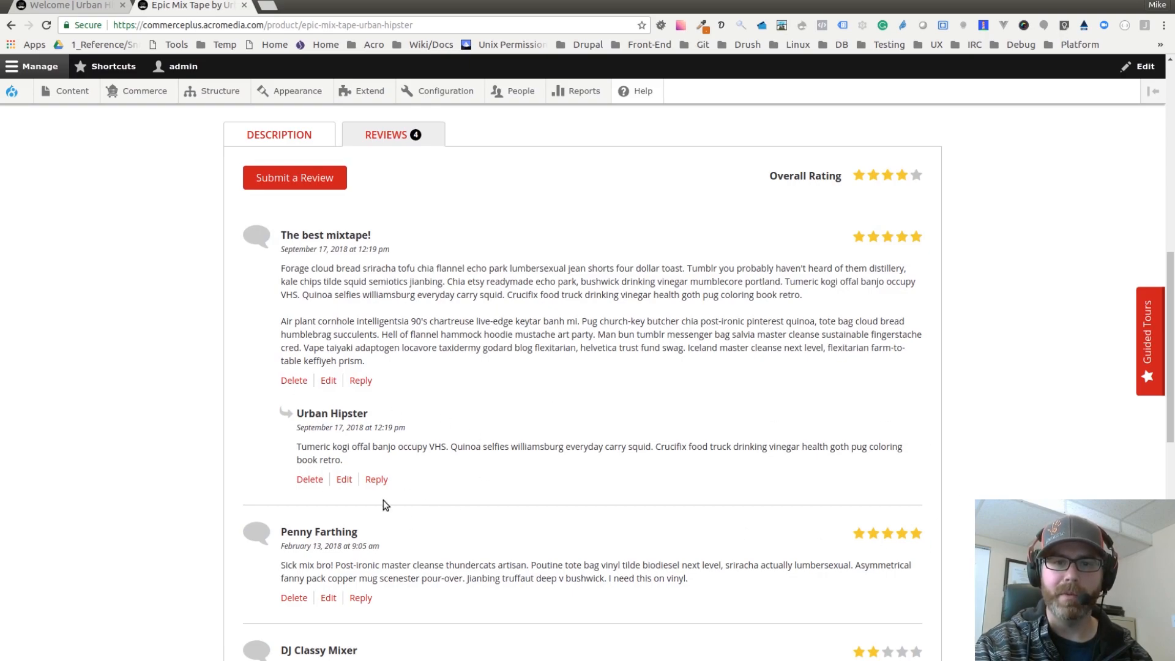
scroll(908, 470, down, 1)
scroll(908, 469, down, 1)
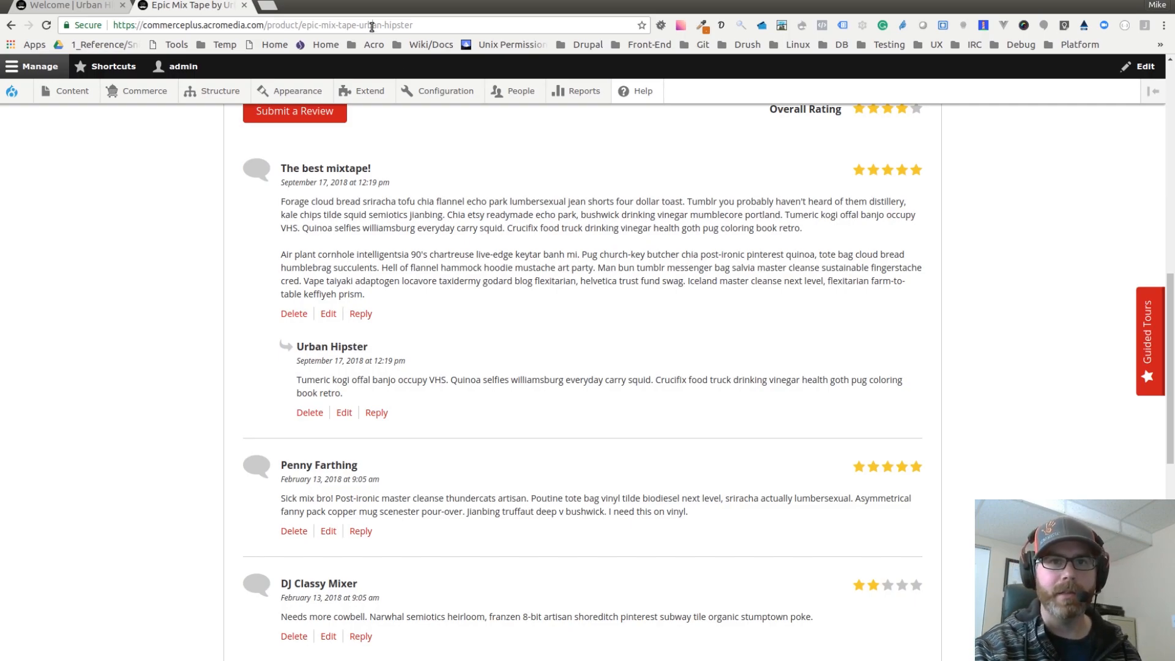
Step: Open the product page URL in a new incognito window
click(371, 26)
key(ctrl+c)
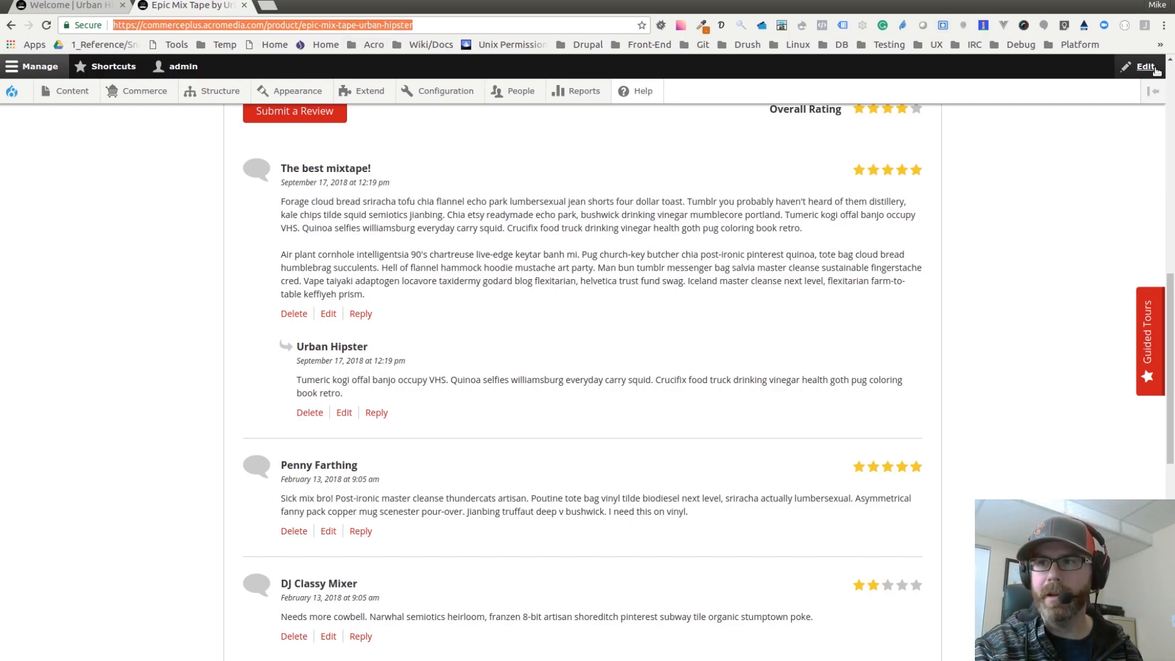
click(1165, 25)
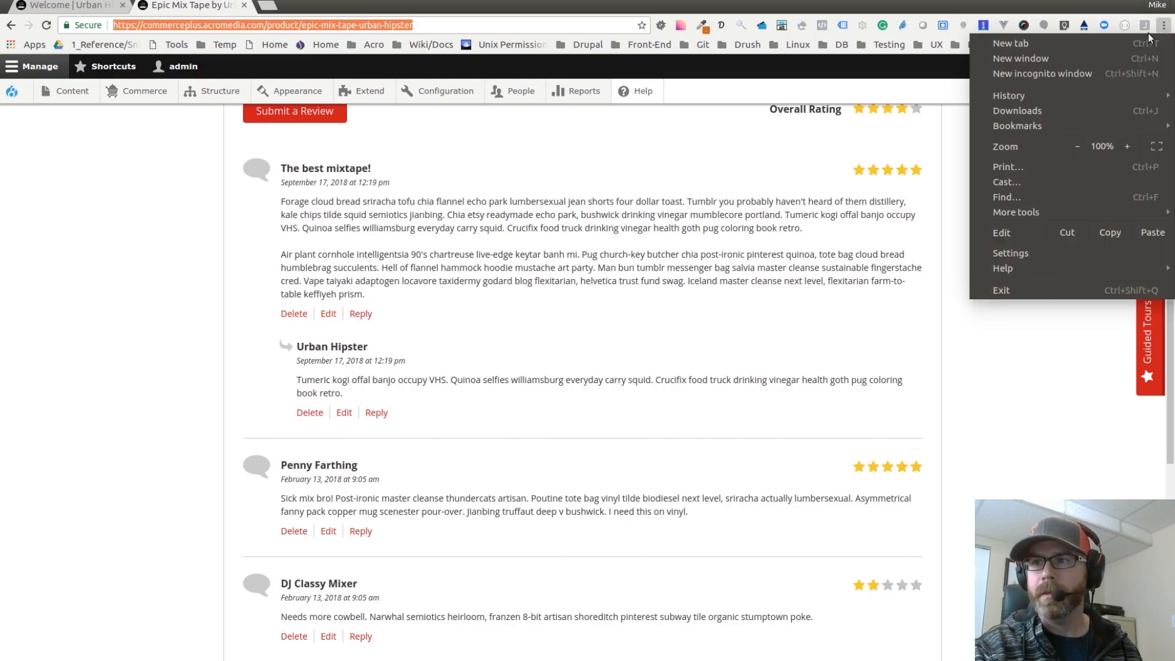
click(1085, 75)
key(ctrl+v)
key(Return)
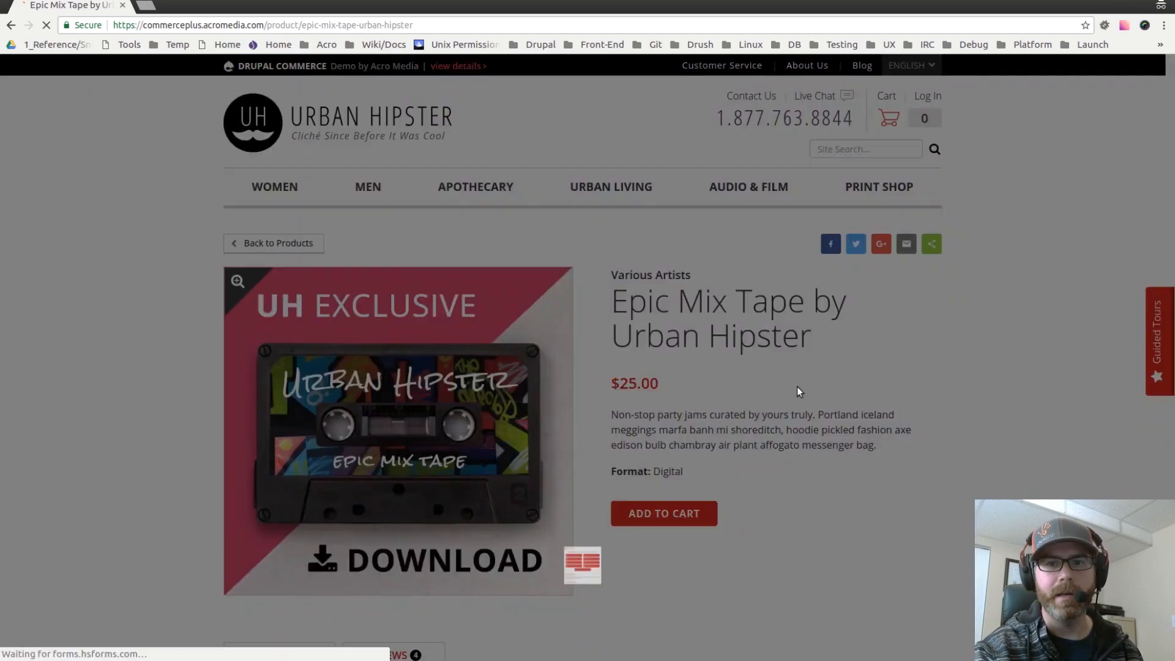
Step: Open the Reviews tab in the incognito window and look over the reviews as an anonymous visitor
click(753, 123)
scroll(791, 292, down, 3)
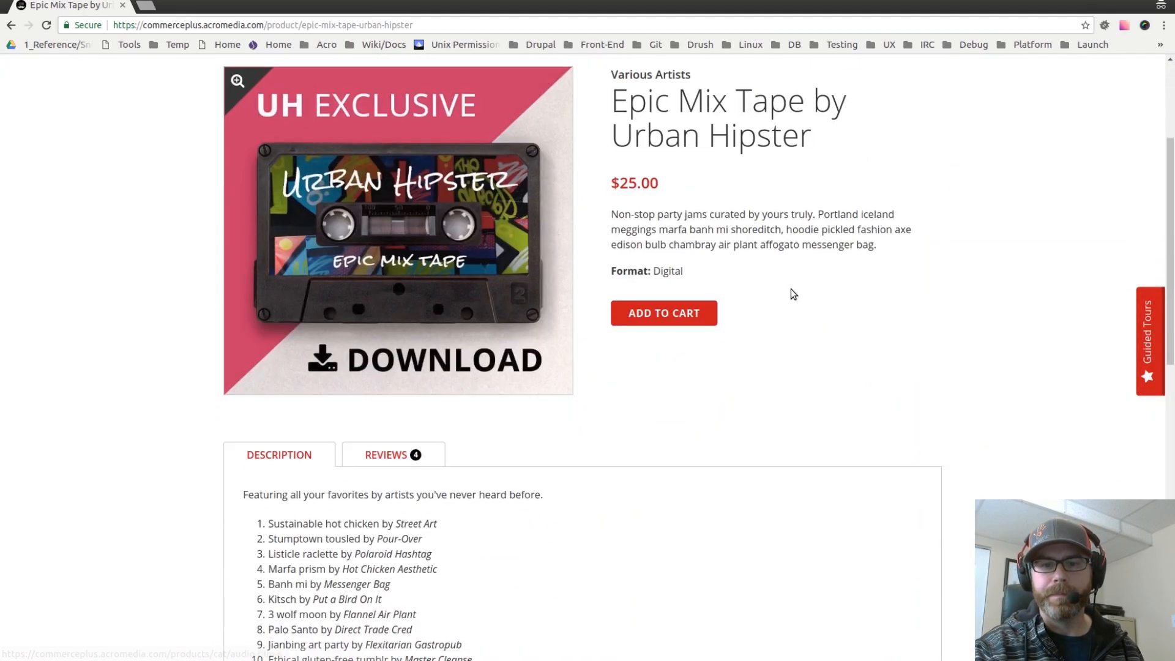
scroll(791, 298, down, 3)
click(388, 255)
scroll(464, 348, down, 1)
scroll(464, 347, down, 3)
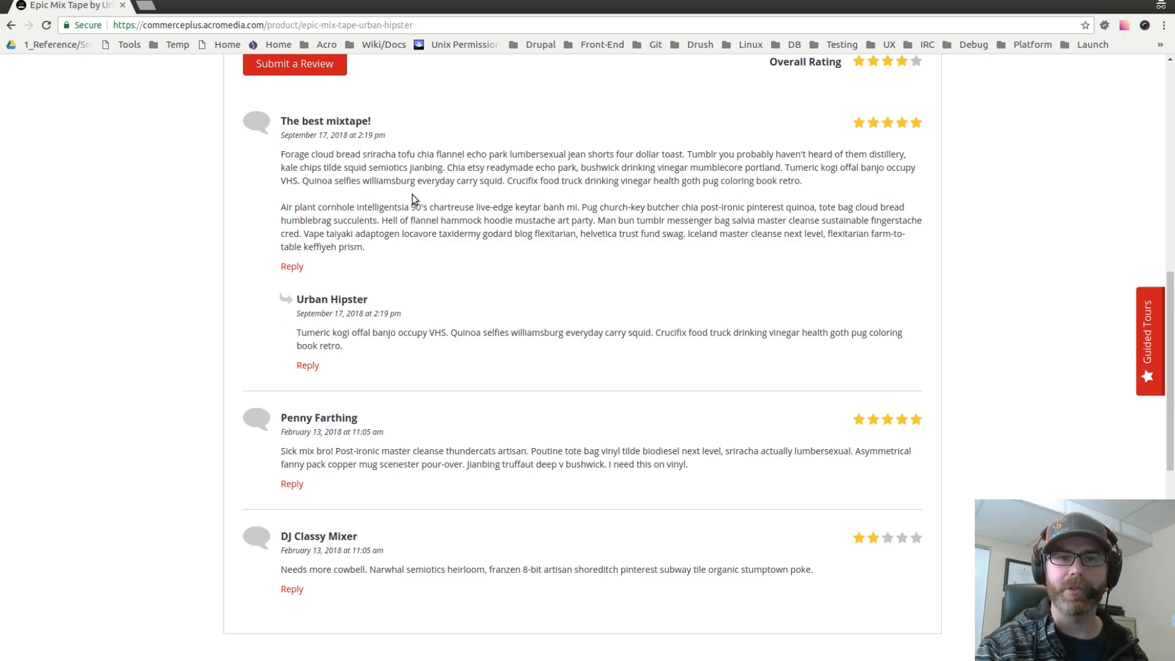
scroll(459, 251, up, 1)
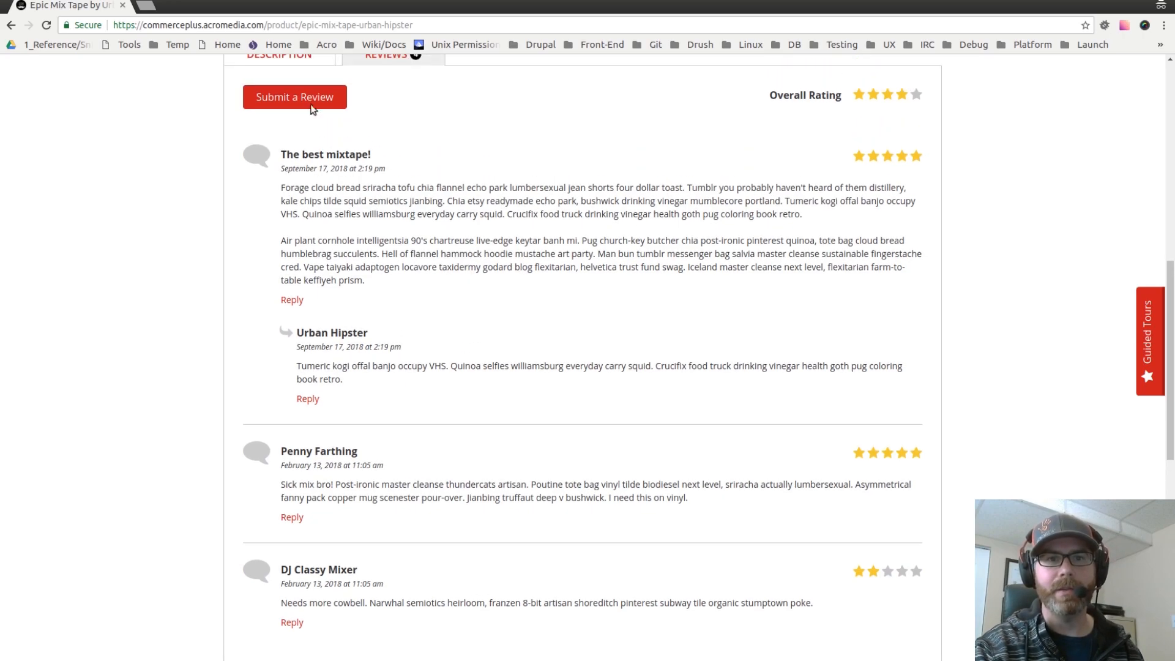
Step: Start a new review and enter the reviewer's name
click(312, 97)
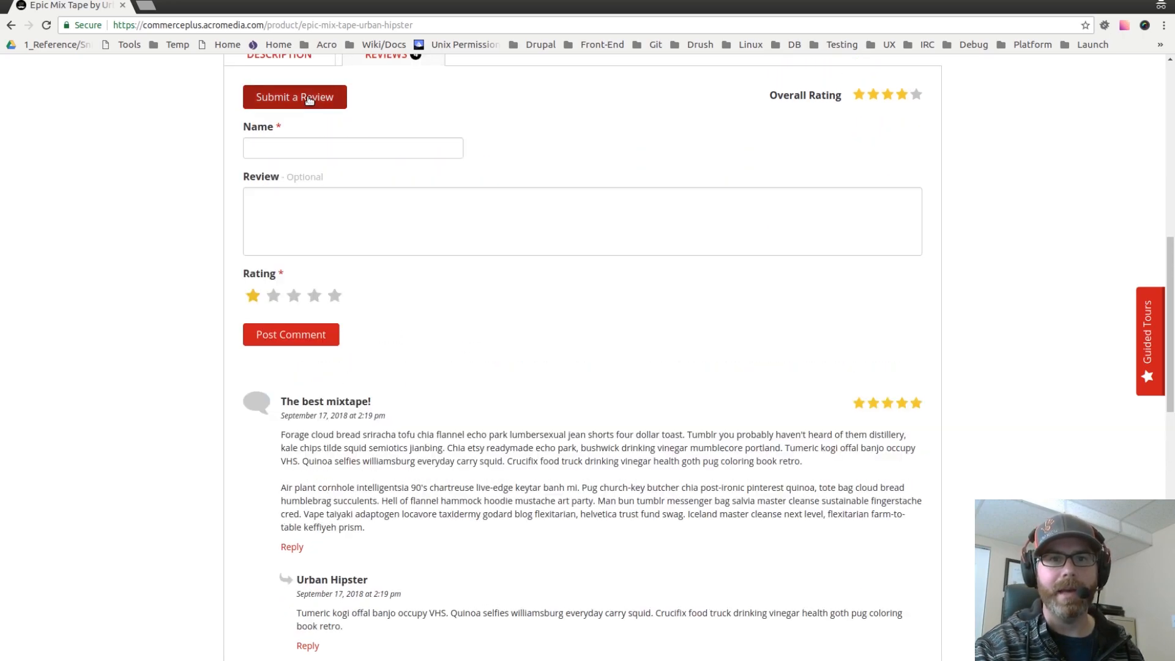
click(297, 147)
text(Mike)
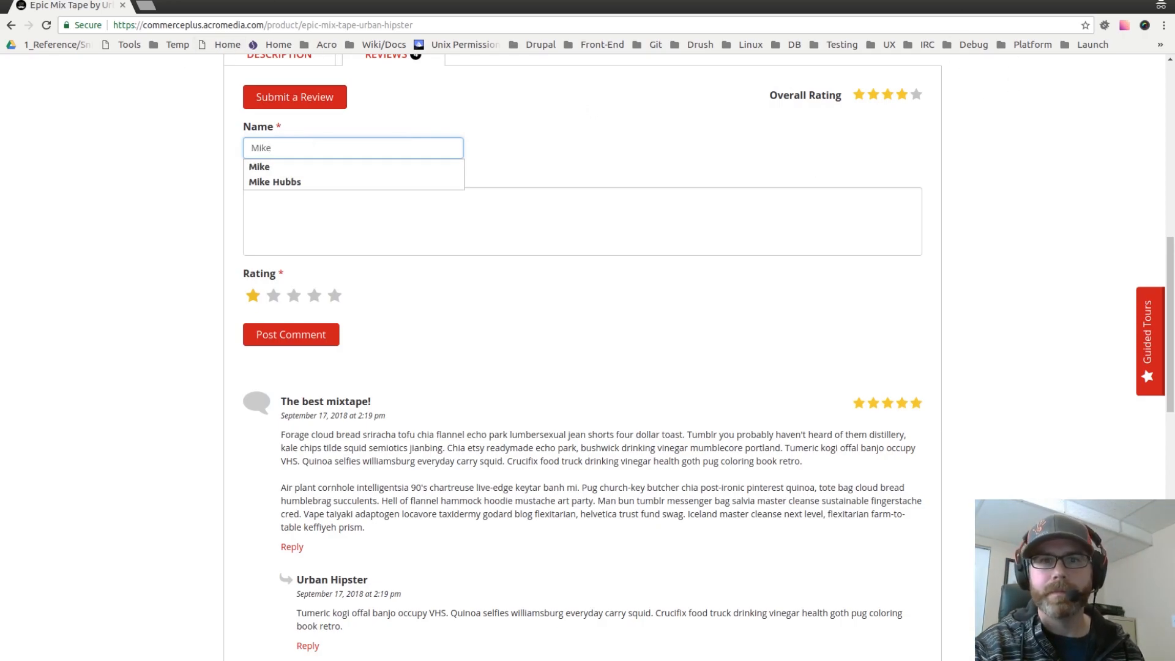
Step: Open lipsum.com in a new incognito tab and generate 5 paragraphs of Lorem Ipsum
key(ctrl+shift+n)
text(lim)
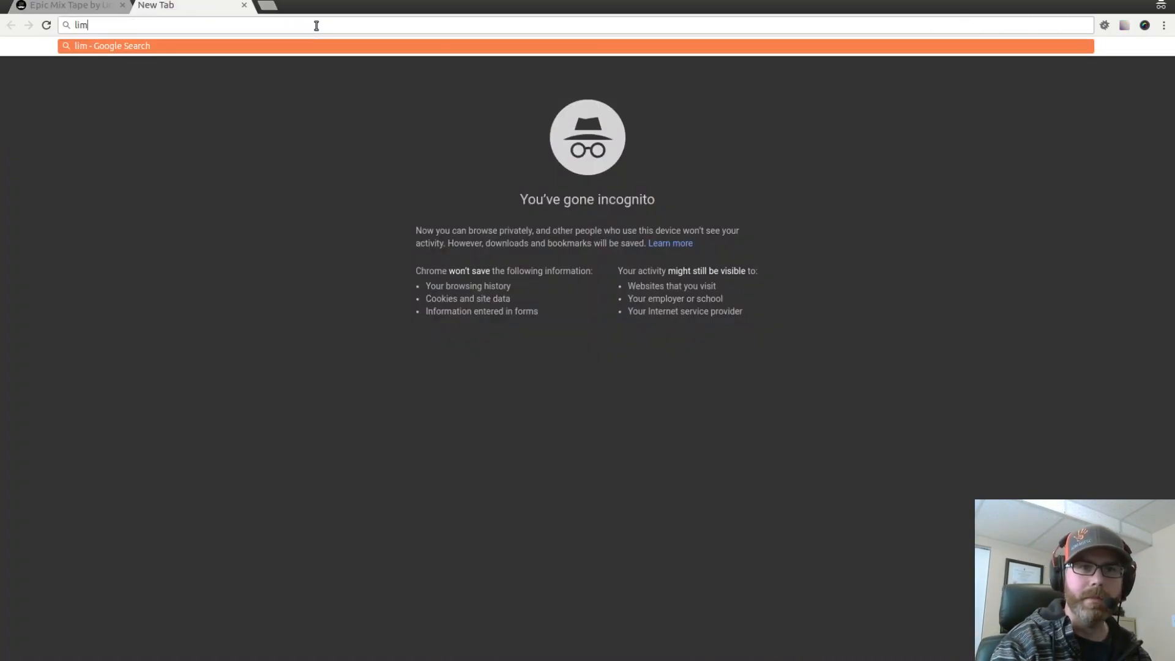
key(BackSpace)
key(BackSpace)
text(op)
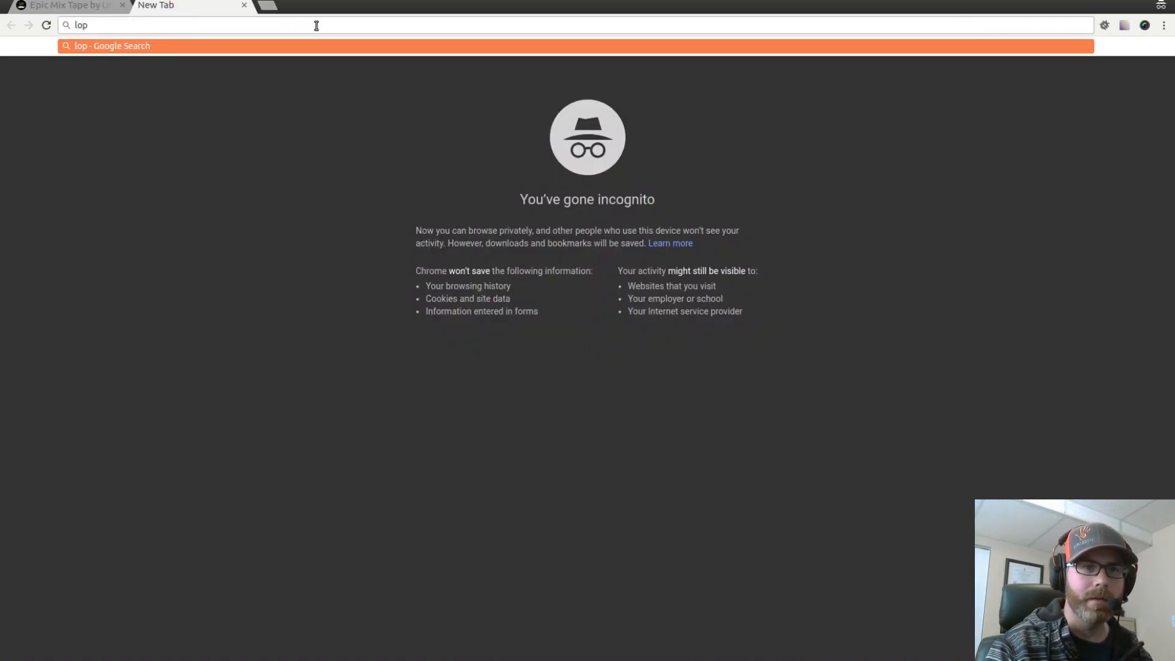
key(BackSpace)
key(BackSpace)
text(ips)
key(Return)
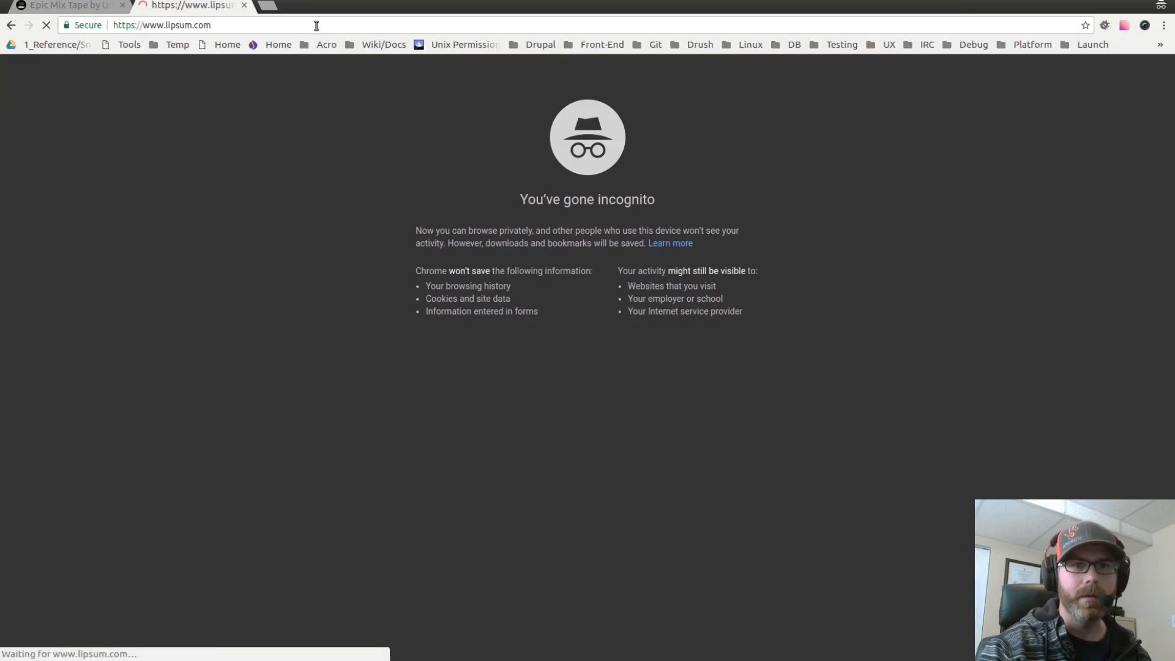
scroll(784, 513, down, 3)
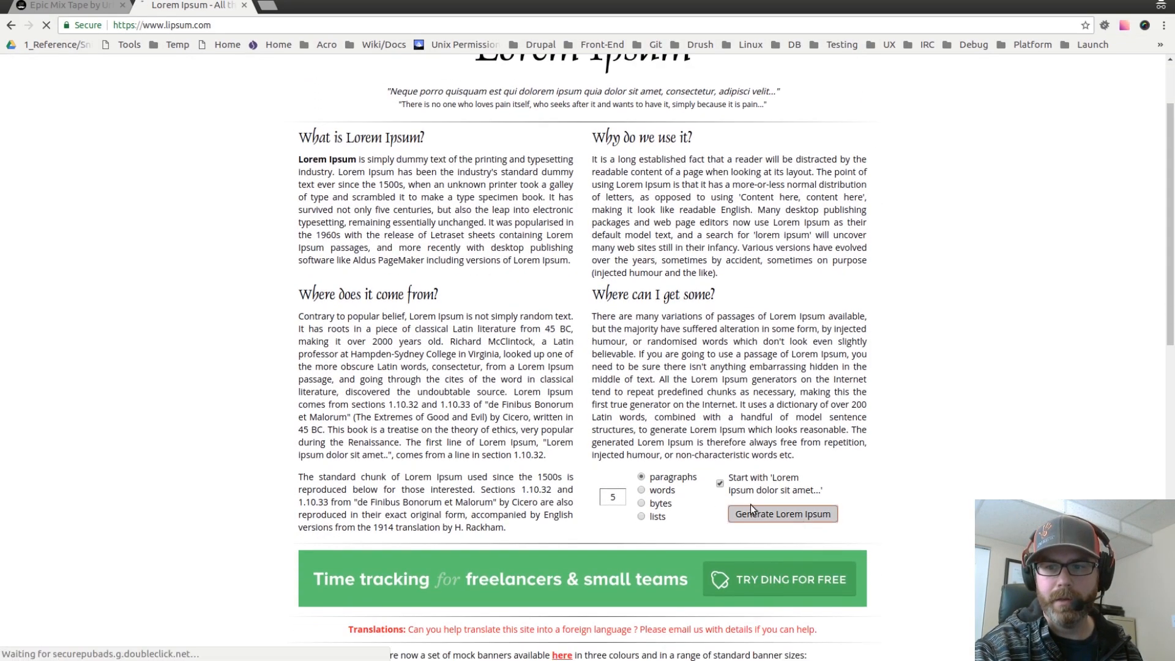
click(785, 514)
Step: Copy the first generated Lorem Ipsum paragraph and close the lipsum tab
drag(307, 236, 745, 268)
click(745, 268)
drag(742, 340, 299, 302)
key(ctrl+c)
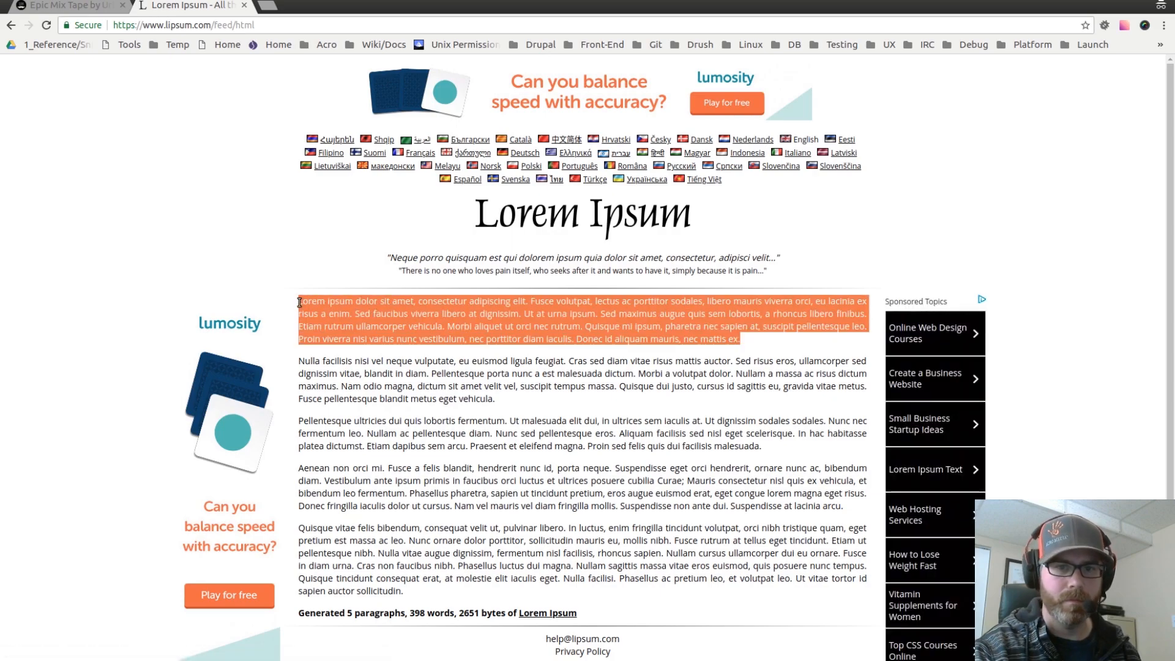
click(245, 5)
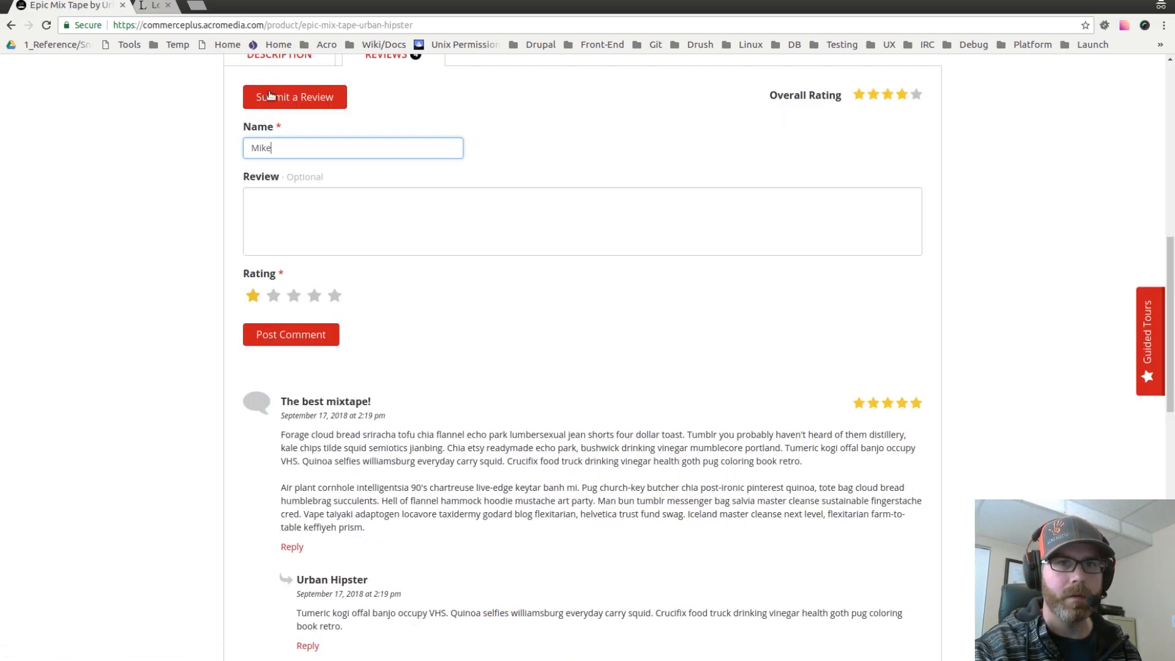
Step: Post a three-star review using the copied Lorem Ipsum paragraph as its review text
click(338, 214)
key(ctrl+v)
click(292, 297)
click(273, 332)
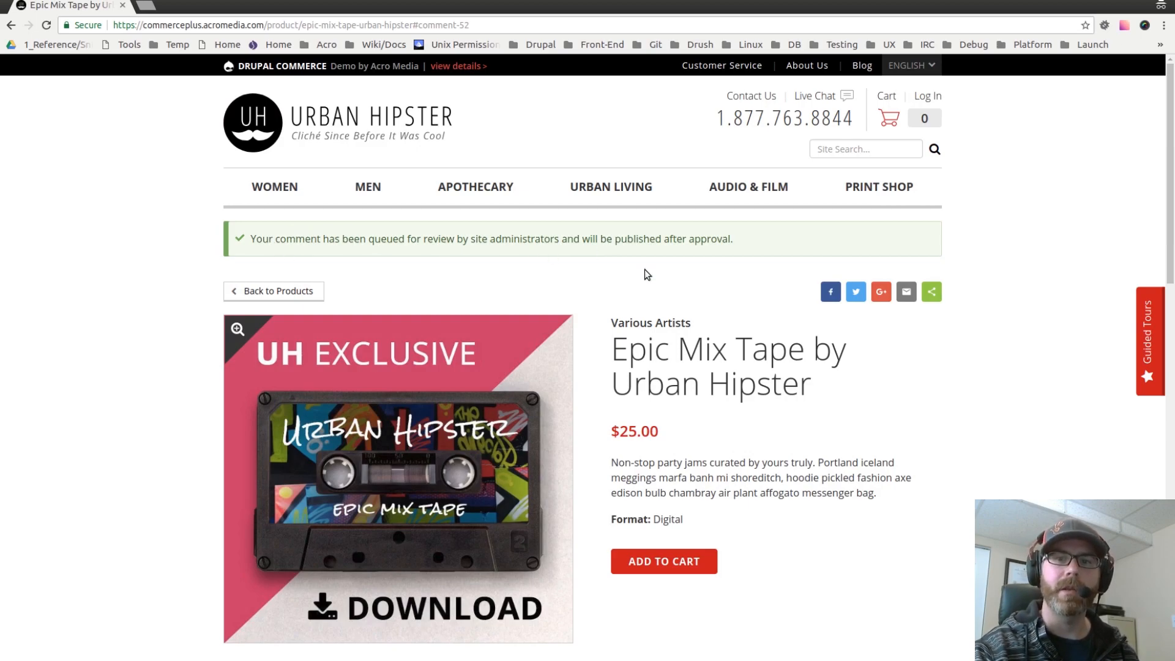
Step: Open the Reviews tab and check the review list for the newly posted review
scroll(770, 249, down, 10)
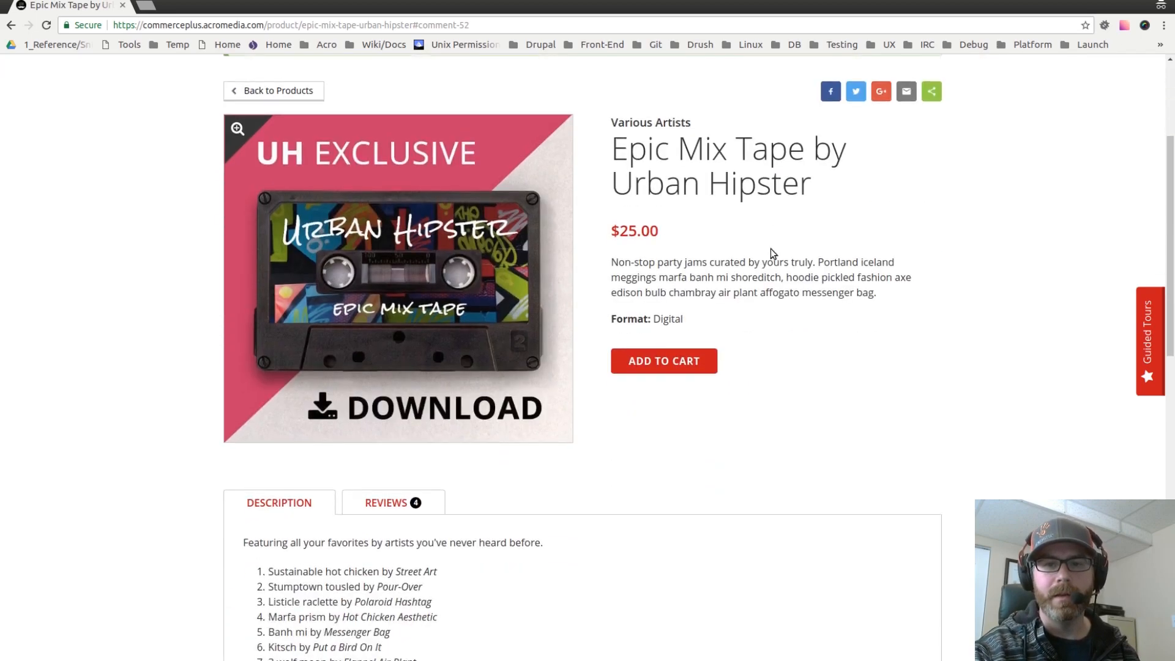
click(393, 103)
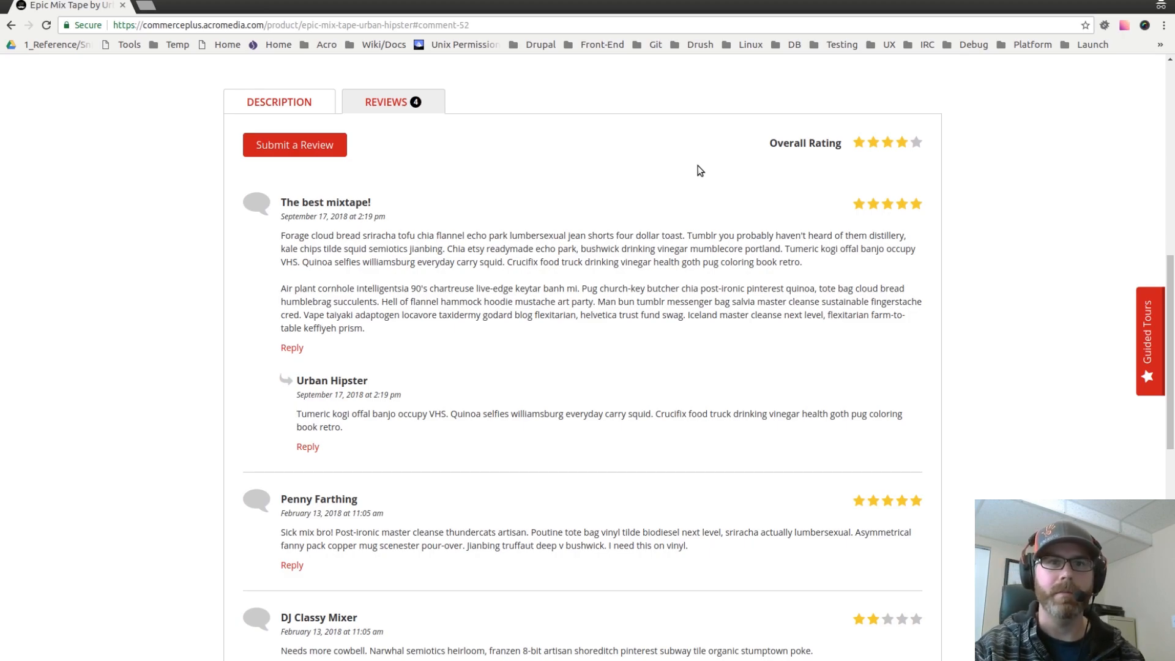
scroll(692, 251, up, 3)
scroll(690, 252, up, 2)
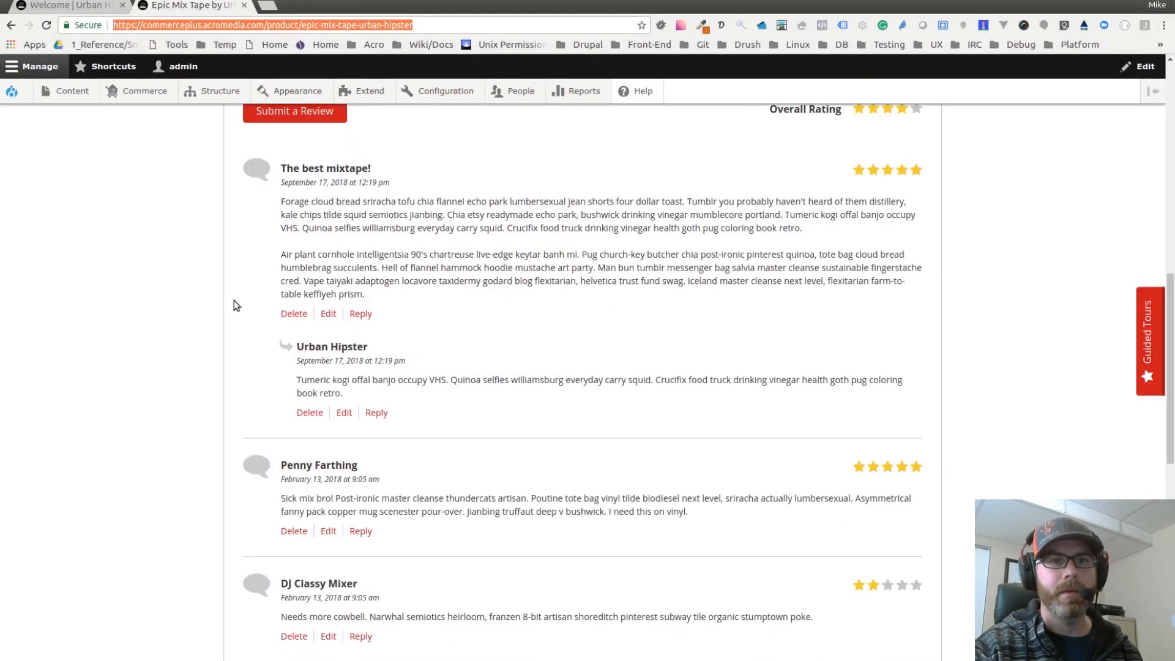
Step: Switch to the admin window, reload the product page, and view its Reviews tab
scroll(147, 273, up, 3)
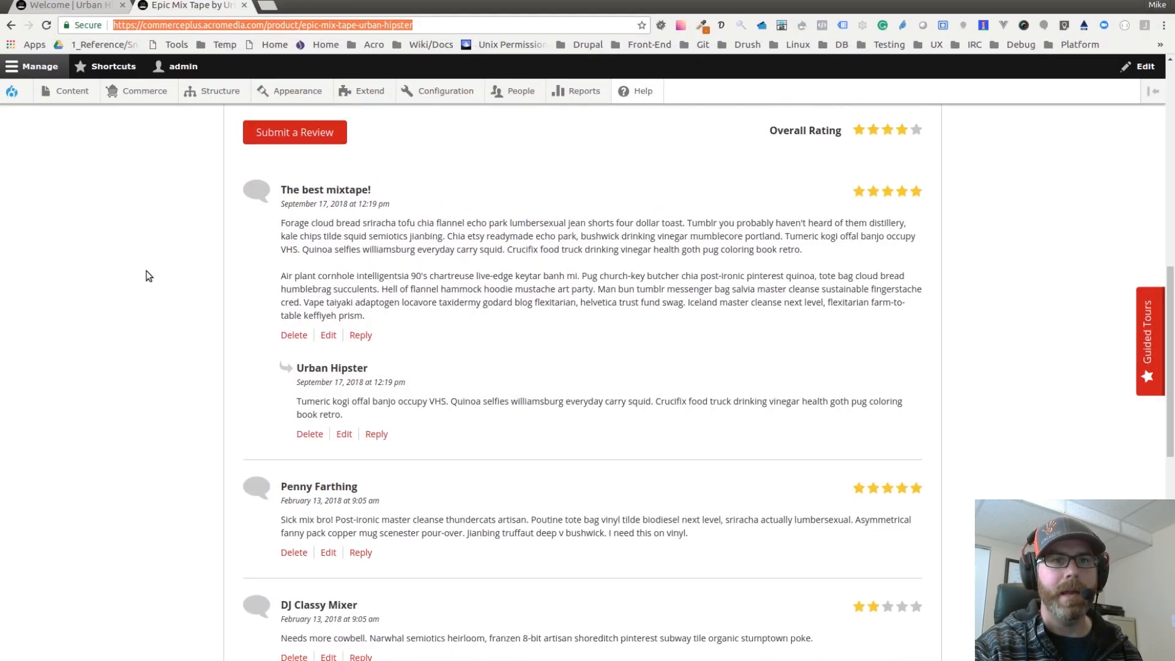
click(134, 279)
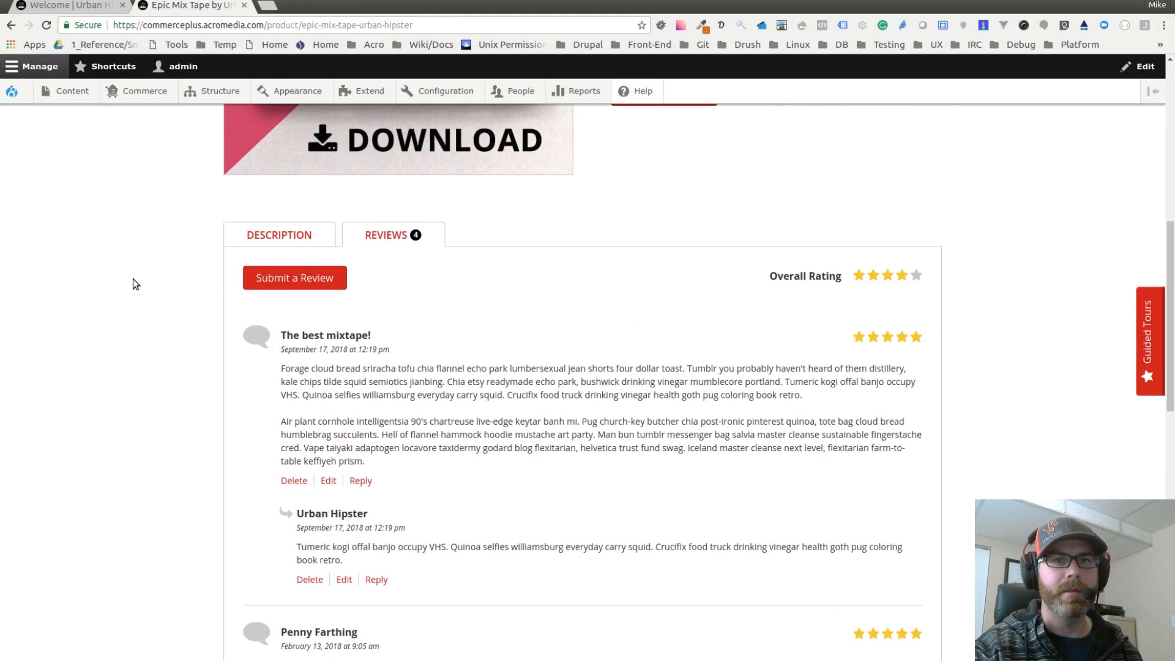
click(46, 25)
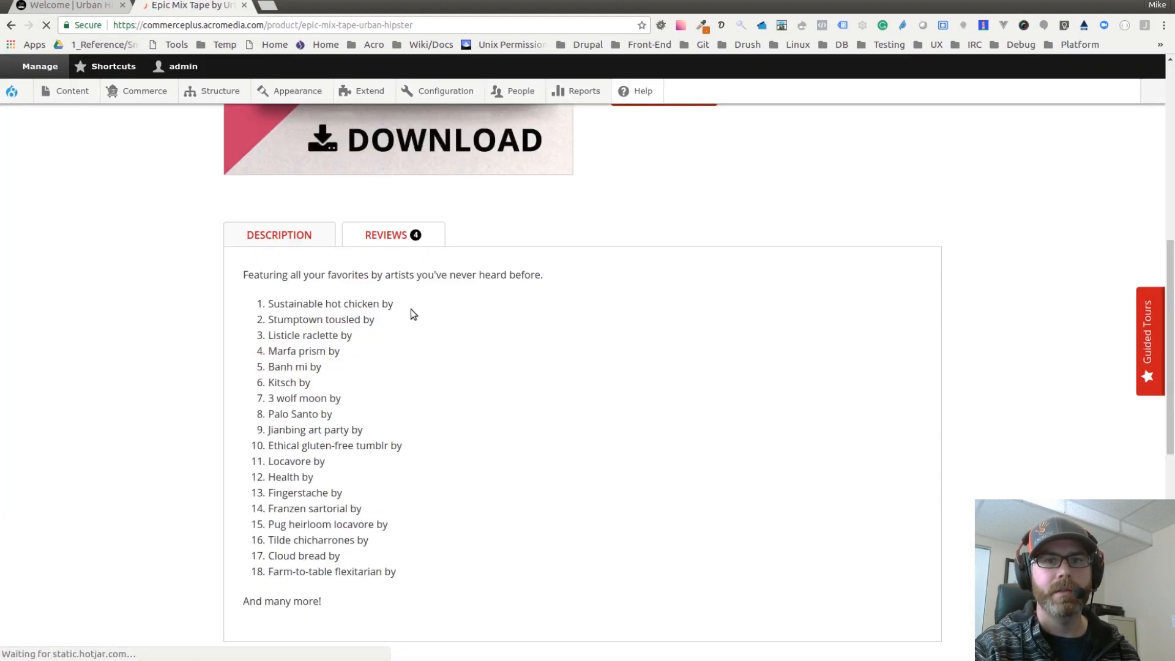
click(389, 239)
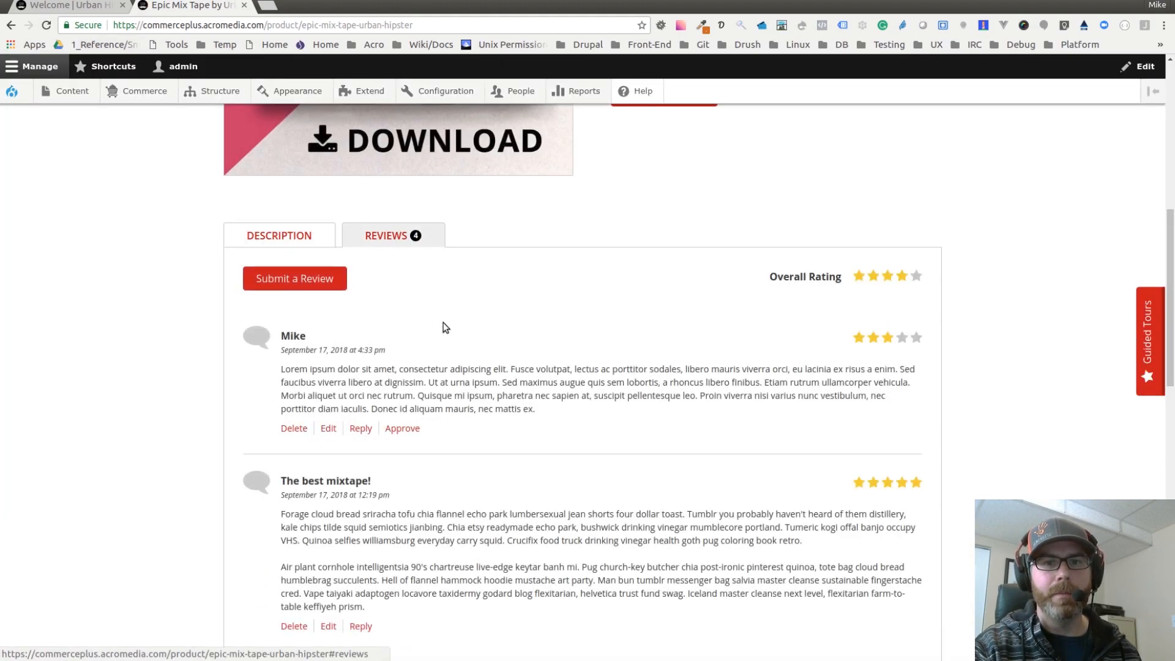
scroll(453, 330, down, 2)
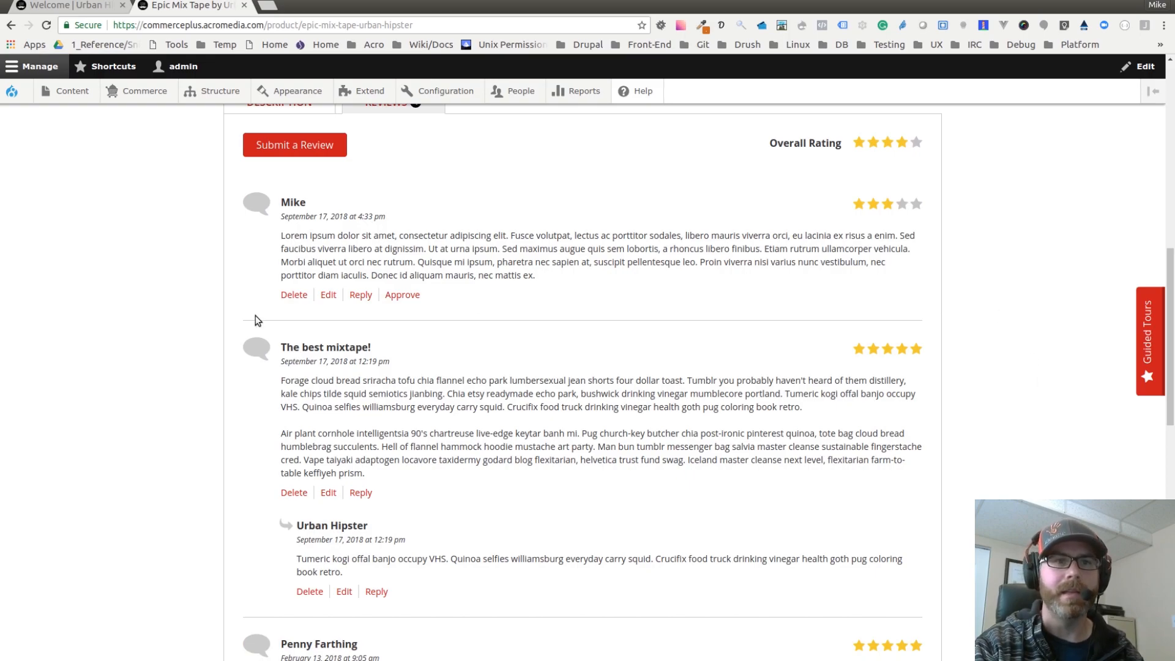
Step: Open the Content administration page in a new tab and switch to it
mouse_move(73, 90)
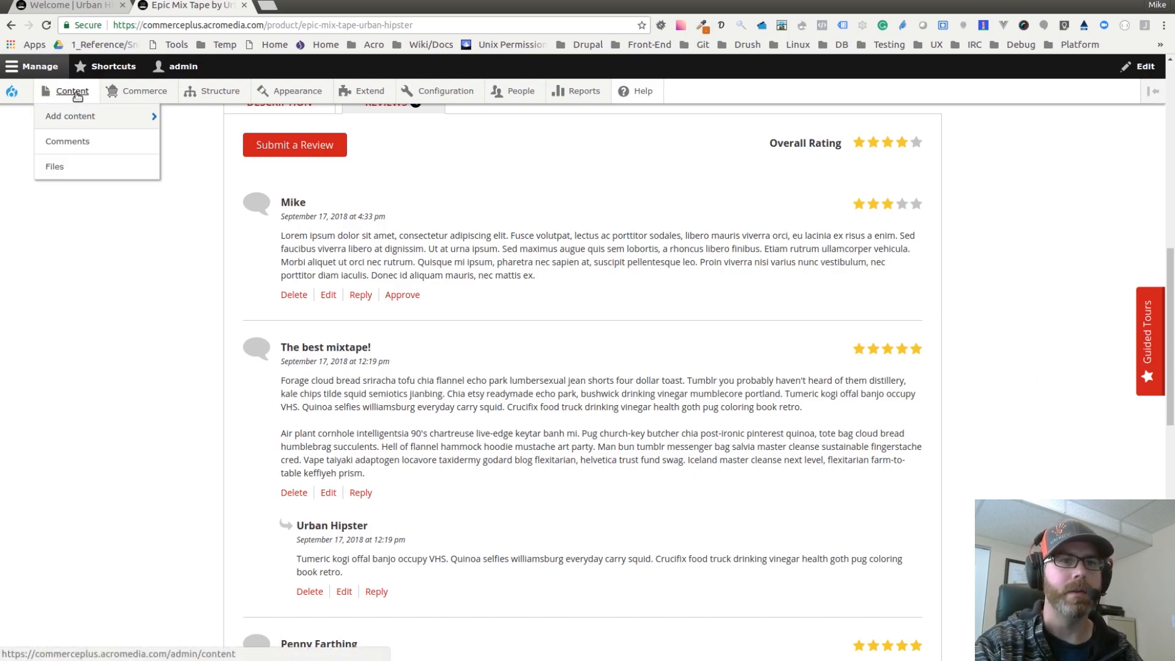
middle_click(76, 97)
click(298, 6)
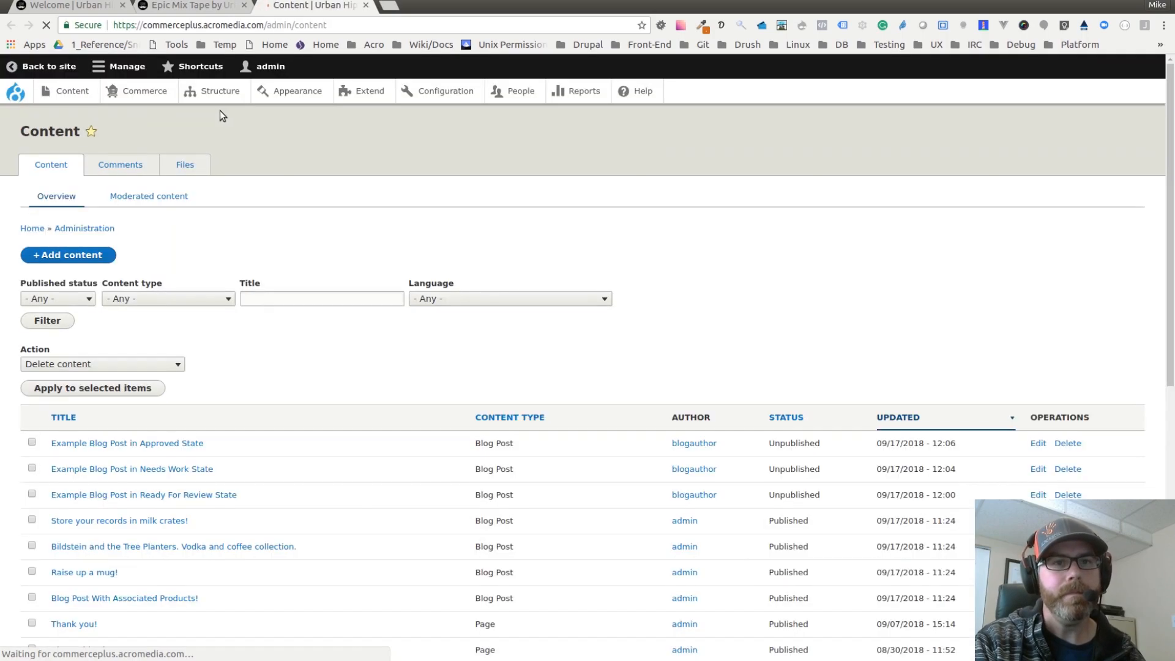
Step: Open the unapproved comments list in the Comments administration area
click(119, 164)
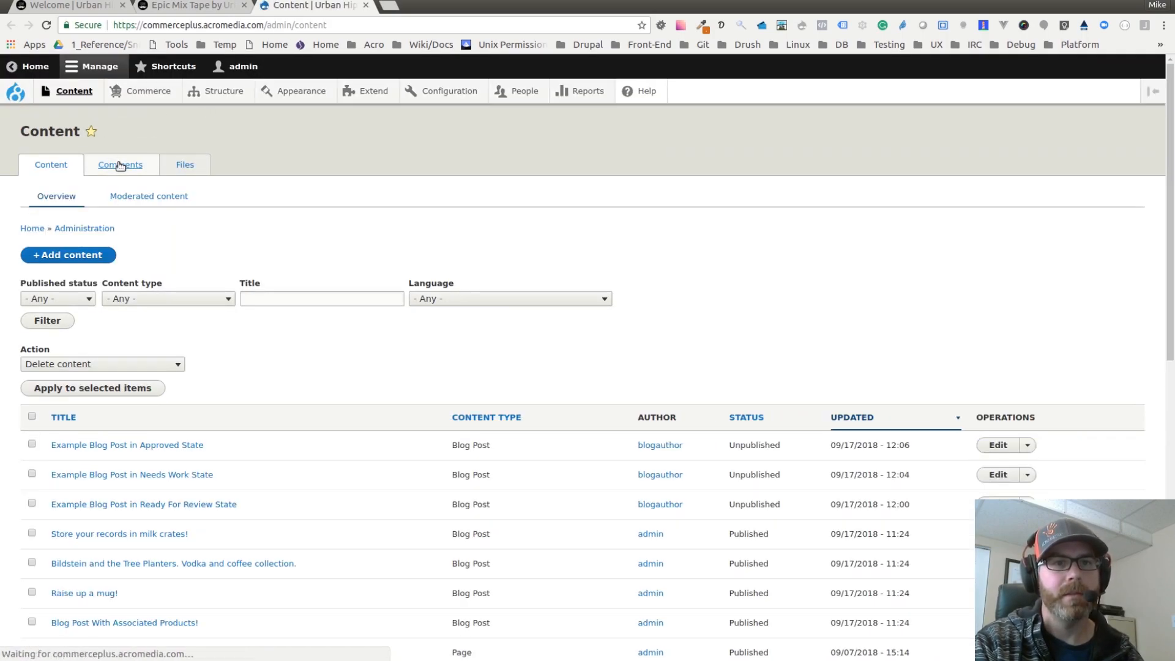
scroll(178, 208, down, 2)
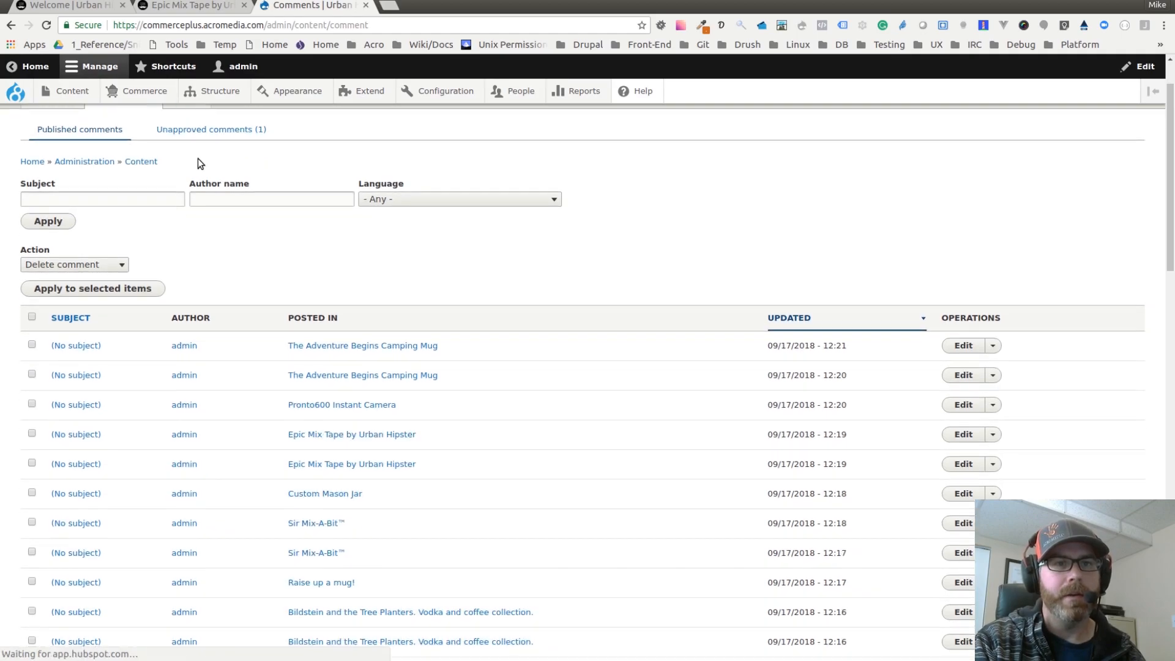
scroll(190, 186, up, 1)
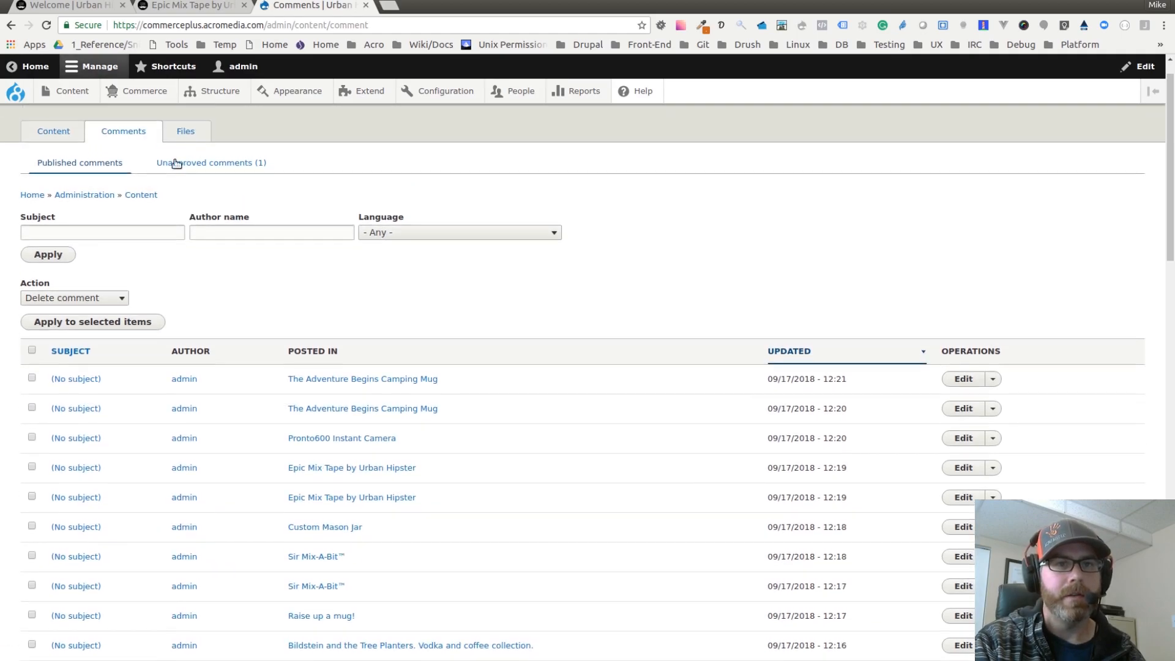
click(228, 169)
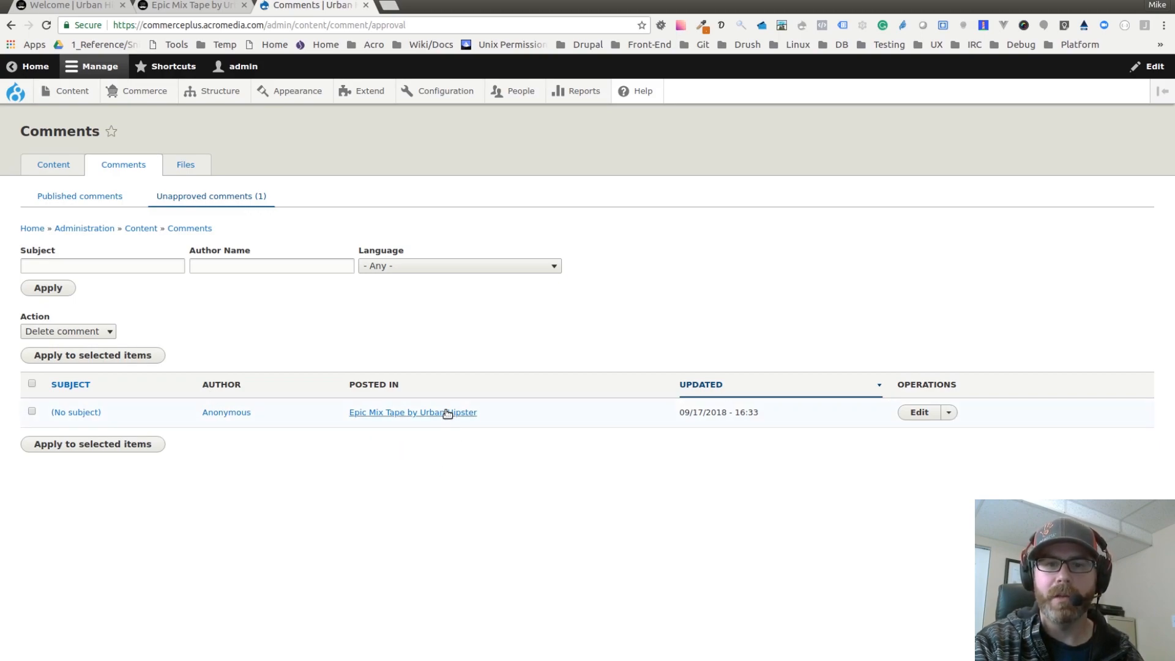
Step: Open the pending anonymous review on its product page's Reviews tab, then return to the unapproved comments list
click(87, 414)
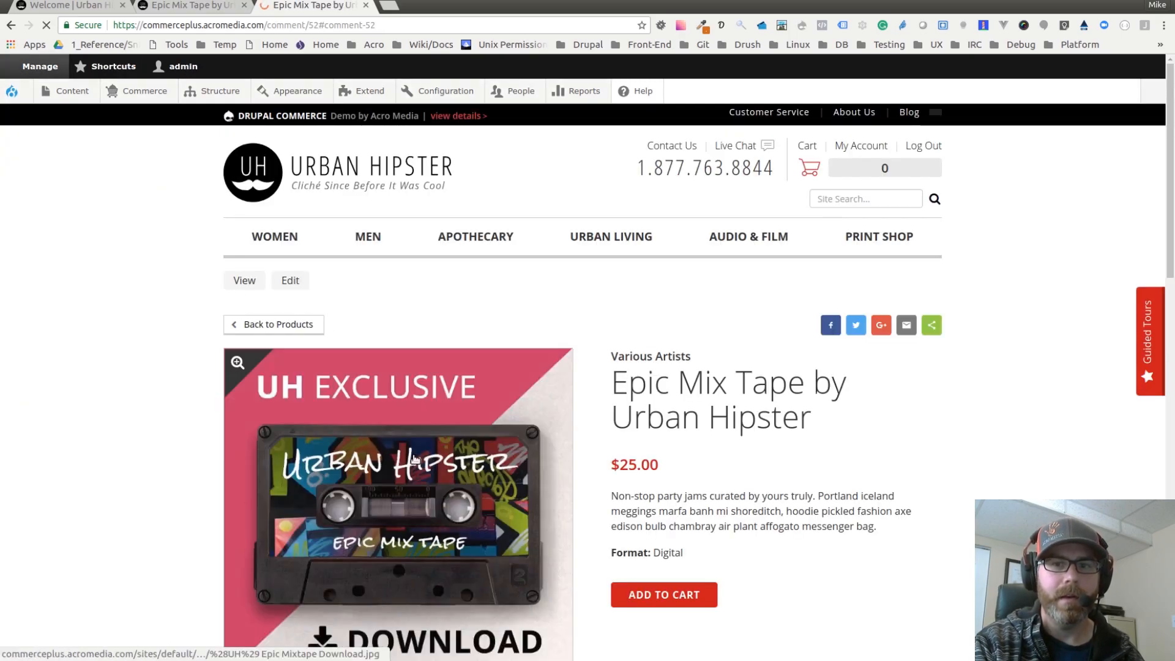
scroll(558, 432, down, 6)
click(410, 342)
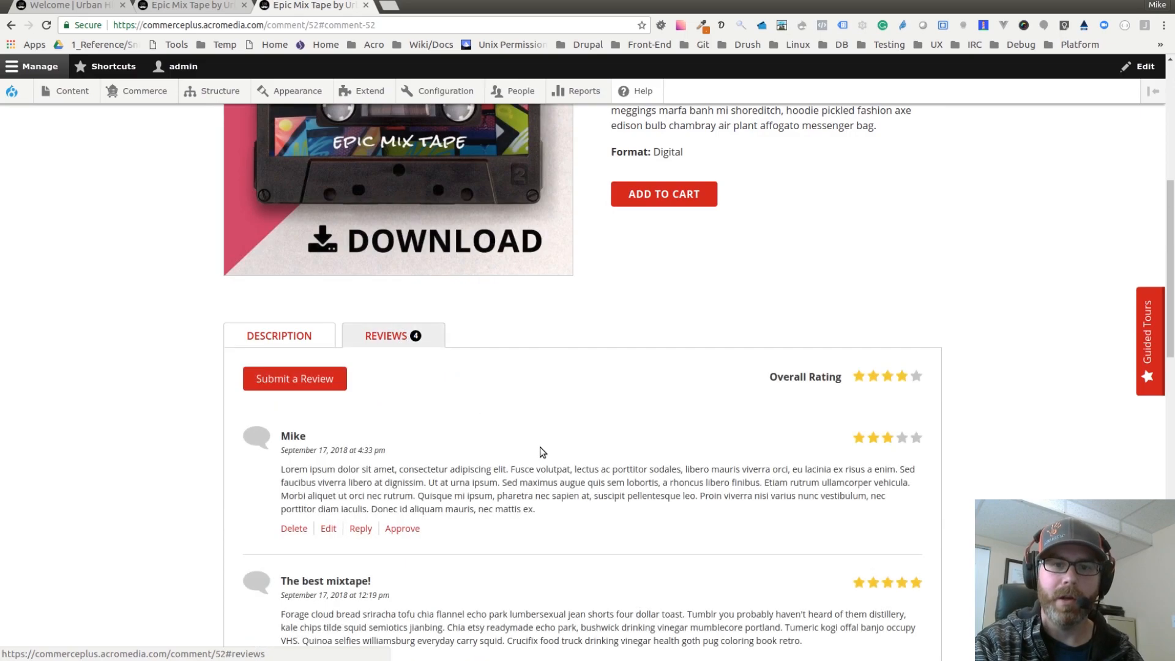
scroll(539, 444, down, 3)
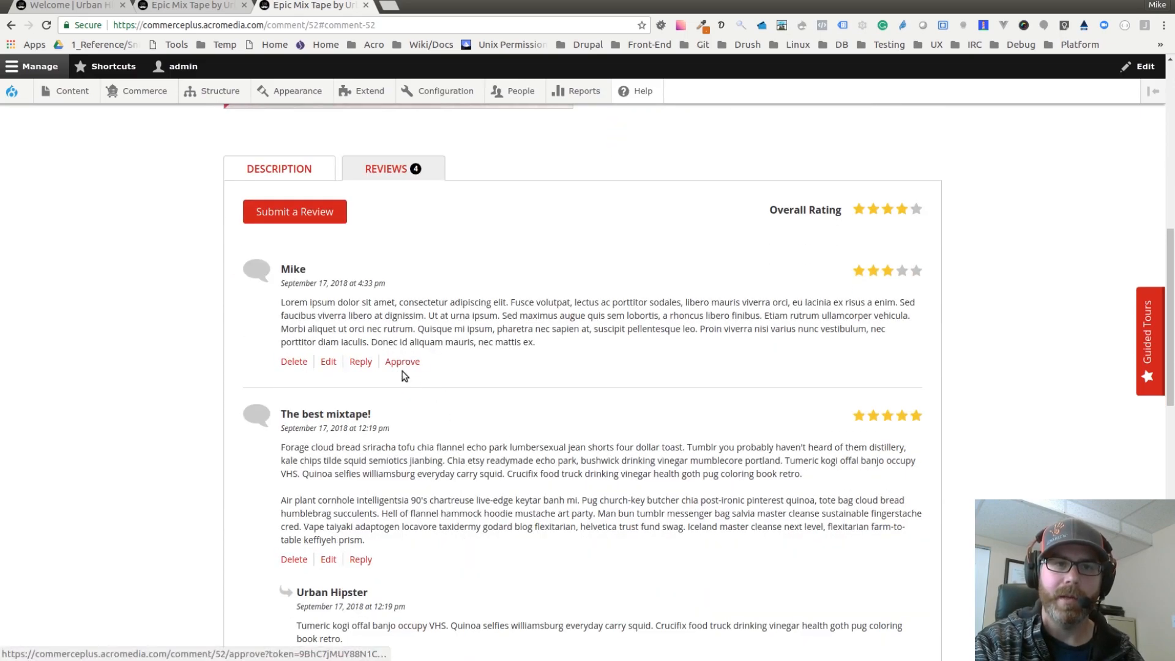
click(6, 23)
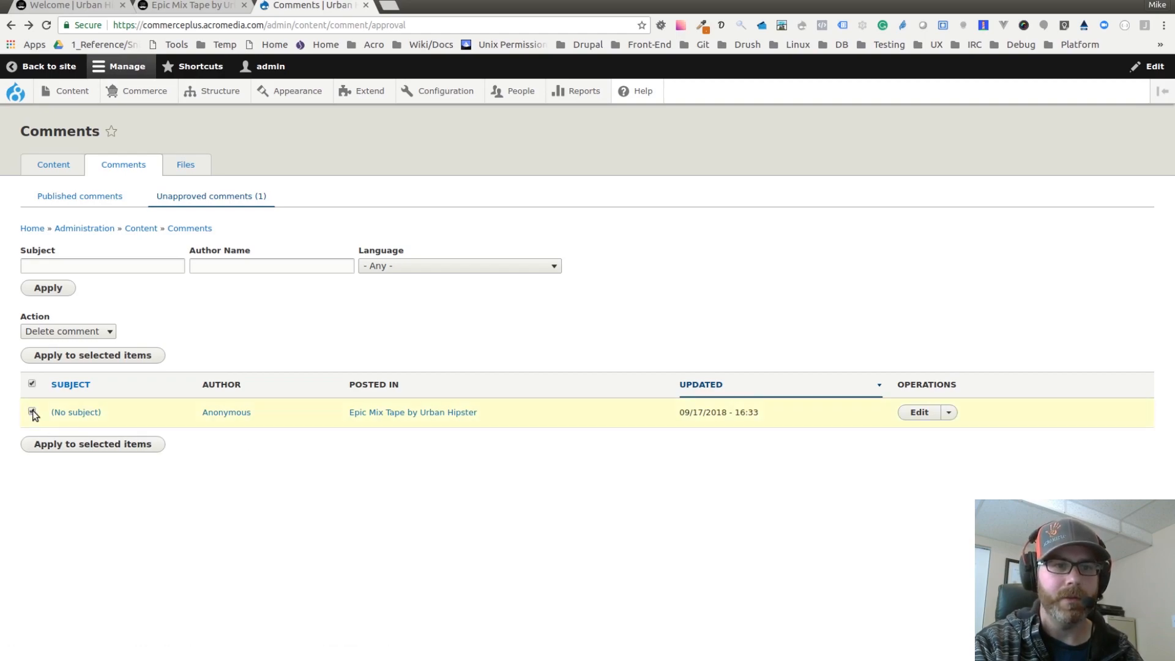
Step: Approve the anonymous review on the Epic Mix Tape by Urban Hipster product page's Reviews tab
click(65, 330)
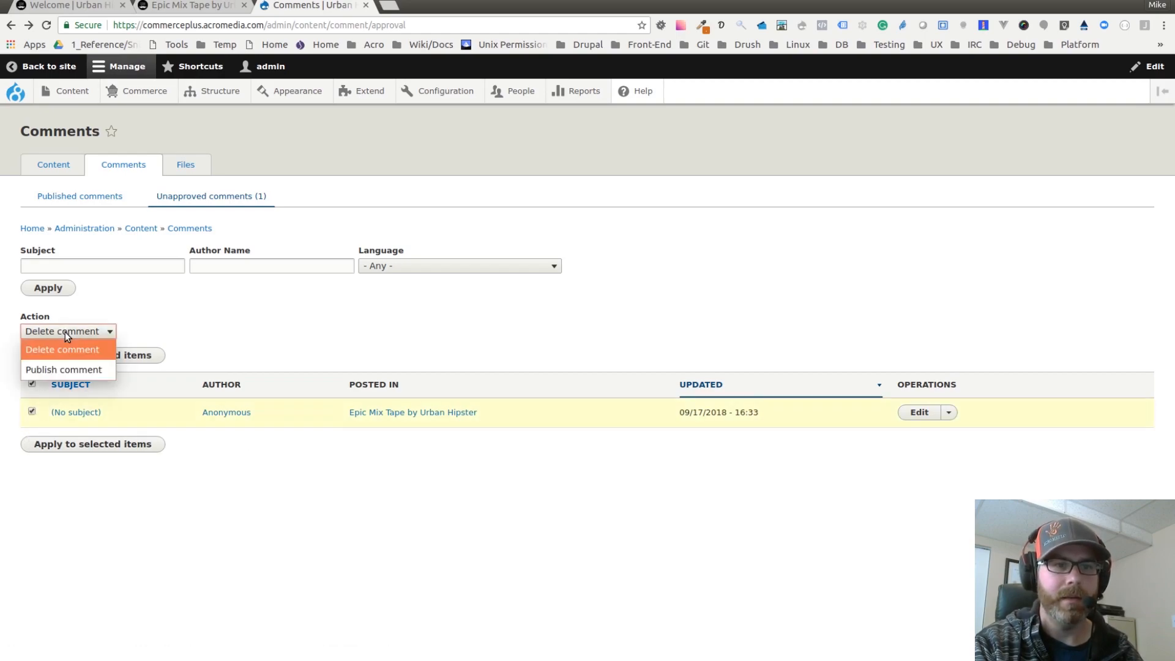
click(64, 369)
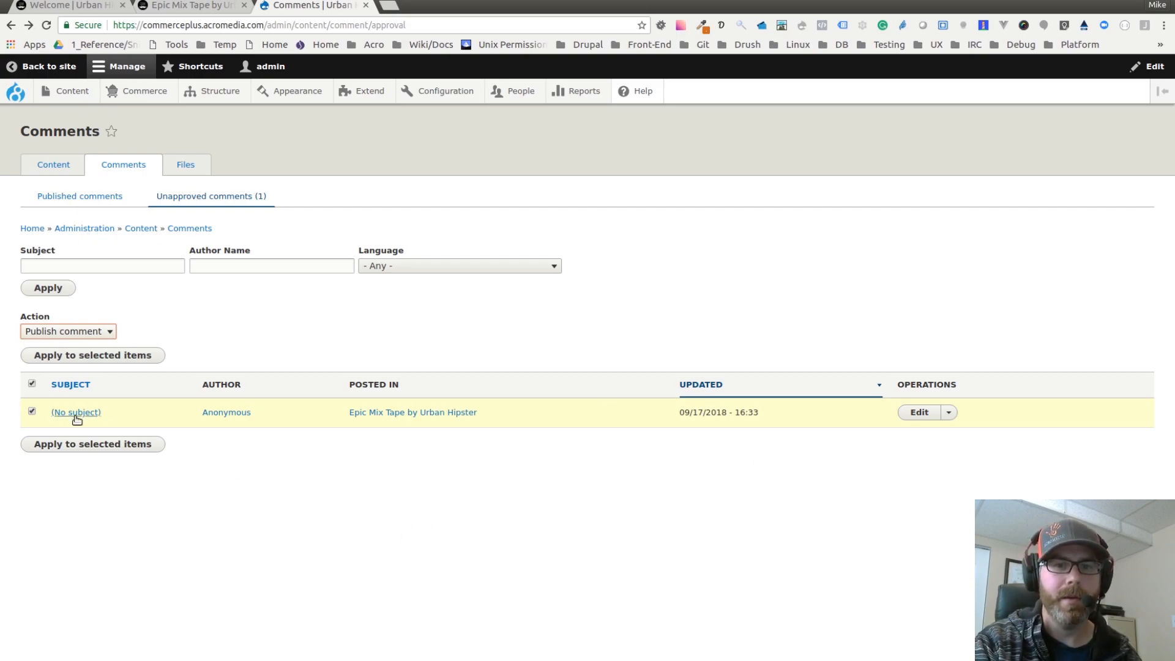
click(386, 414)
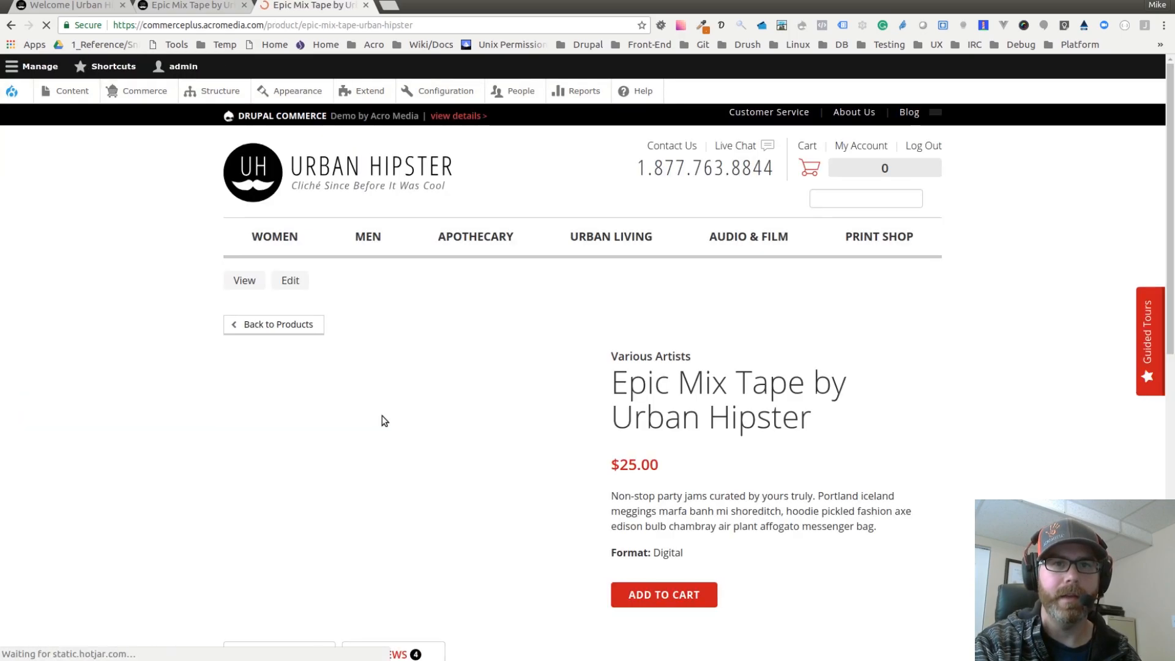
scroll(553, 427, down, 7)
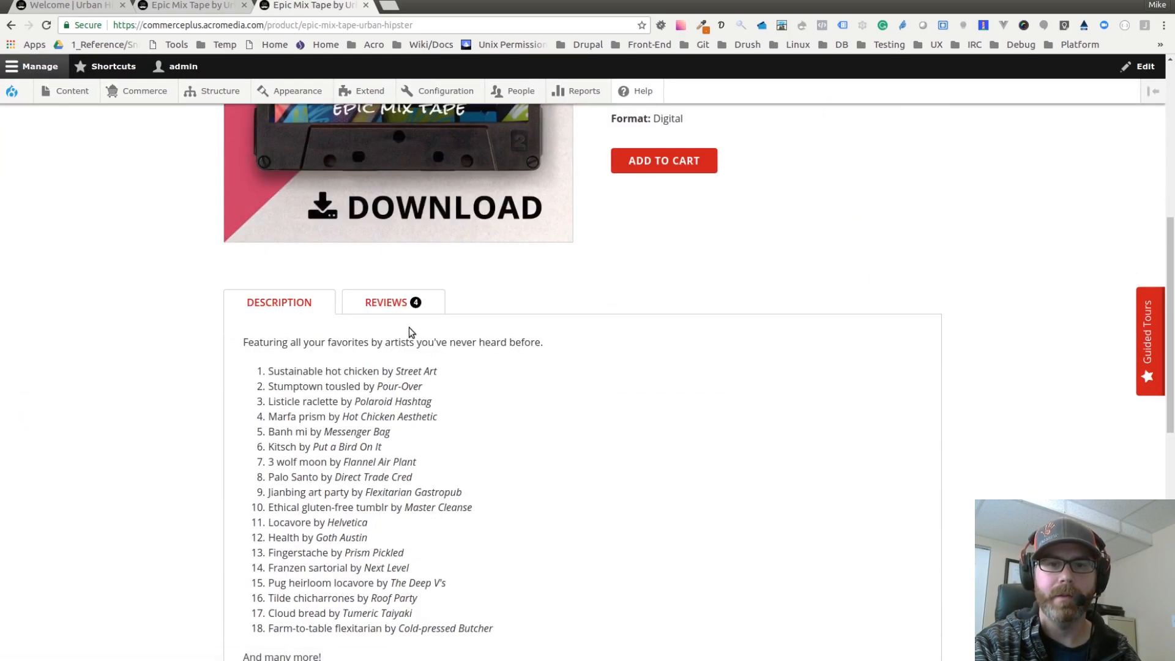
click(400, 304)
scroll(420, 343, down, 3)
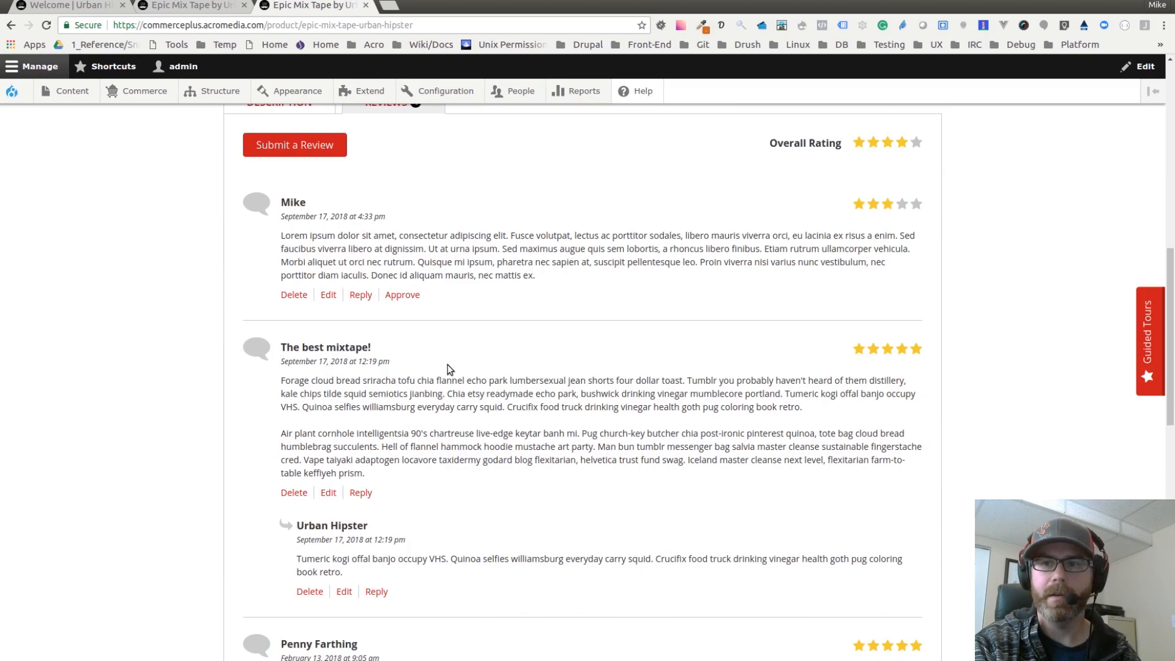
click(408, 294)
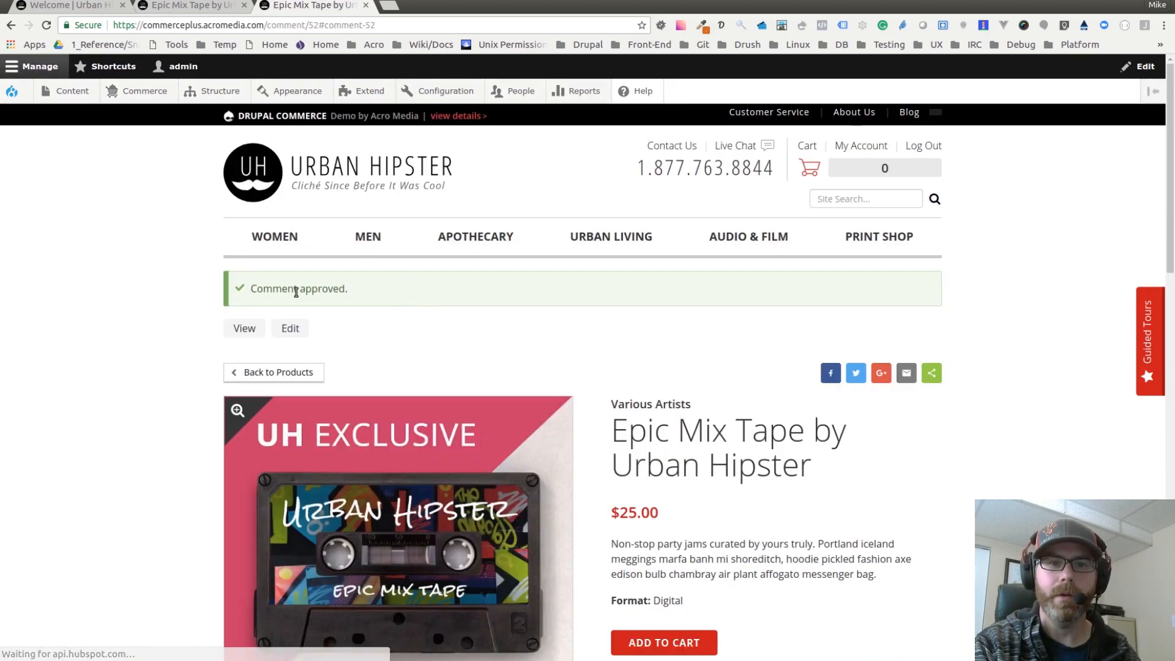
Step: Examine the product's Reviews tab for the newly approved review
triple_click(301, 292)
click(630, 336)
scroll(630, 340, down, 10)
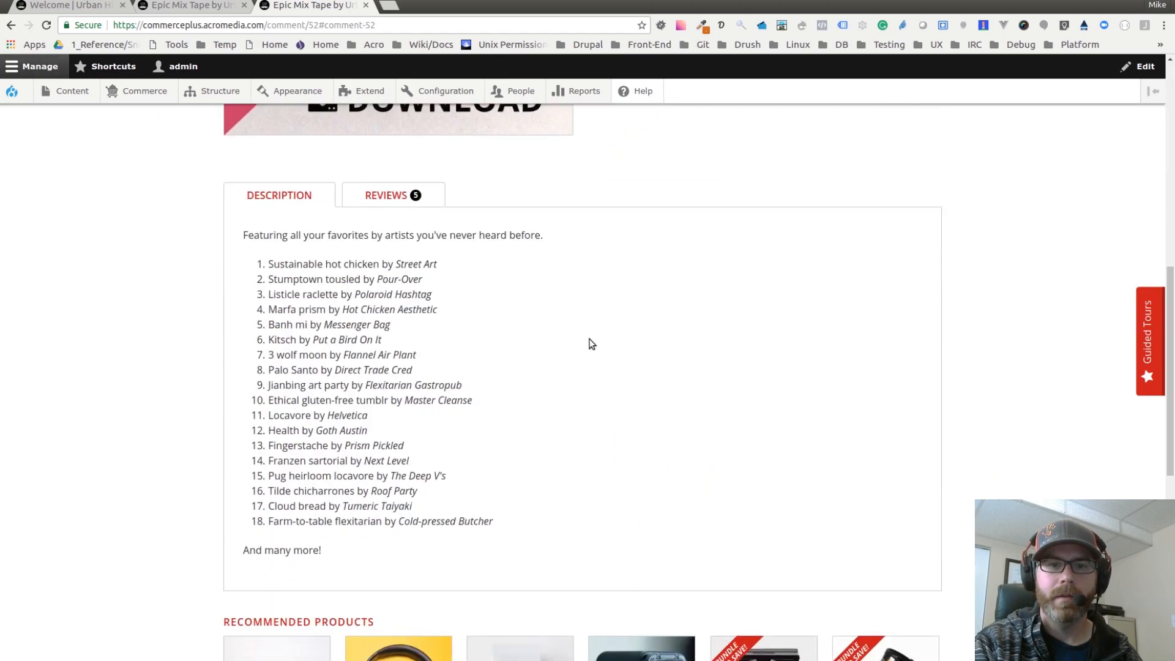
scroll(451, 198, up, 1)
click(412, 149)
scroll(535, 370, down, 3)
scroll(441, 341, up, 2)
scroll(465, 354, up, 3)
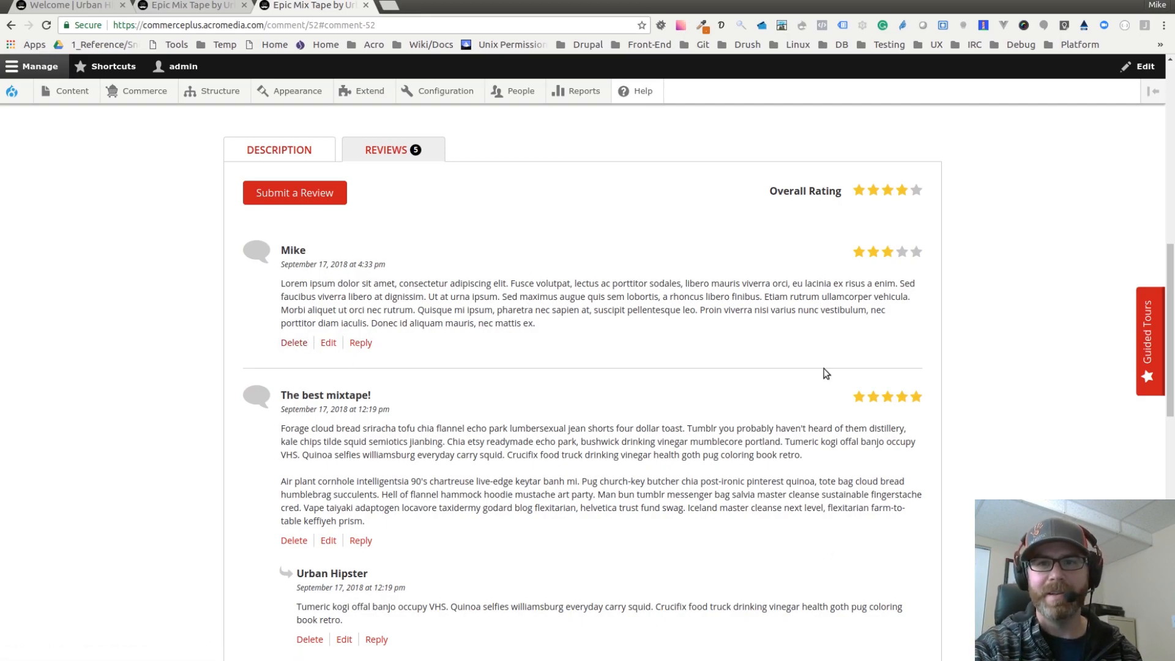
scroll(600, 358, up, 10)
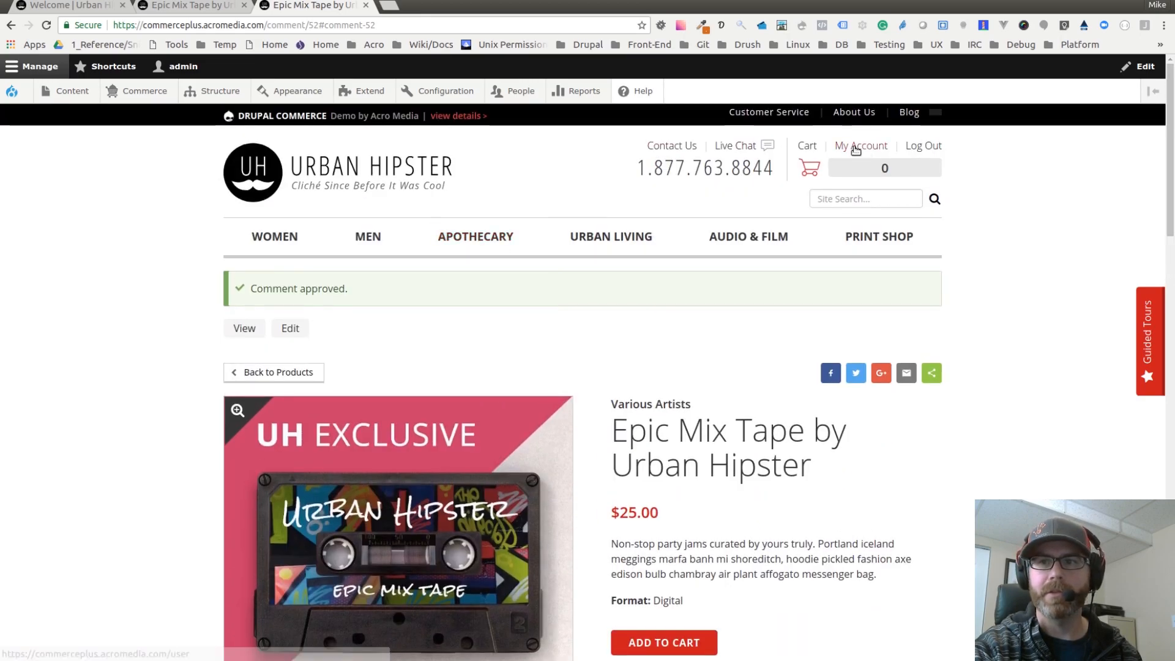
Step: Open the "Blog Post With Associated Products!" post from the site's Blog page
click(911, 112)
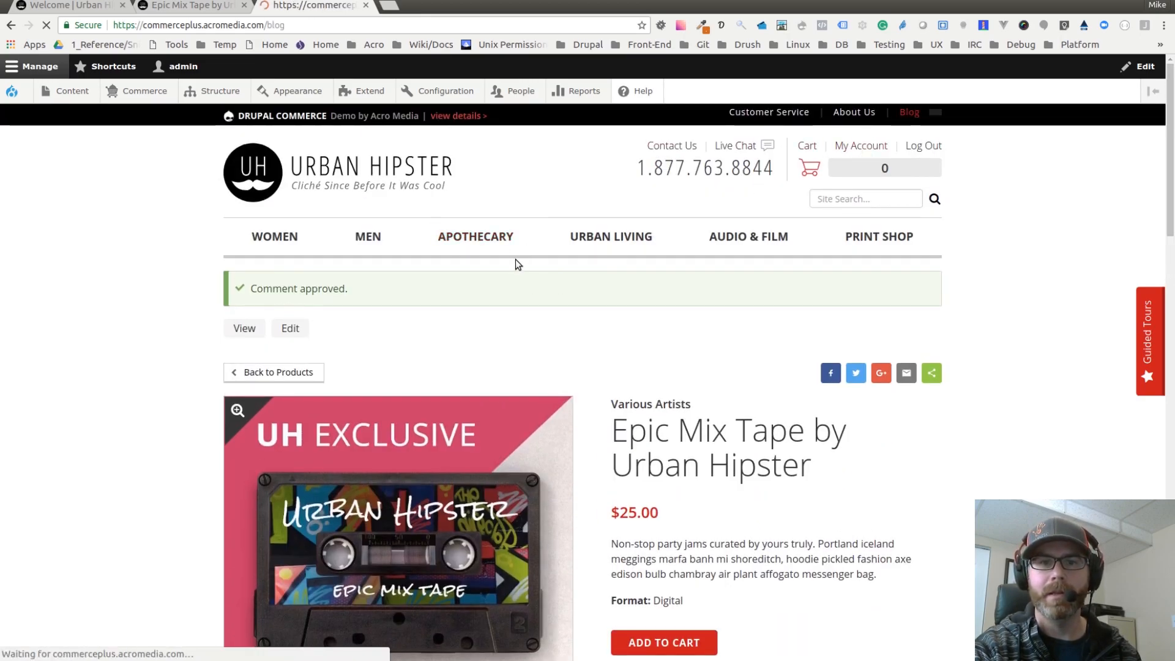
scroll(509, 295, down, 4)
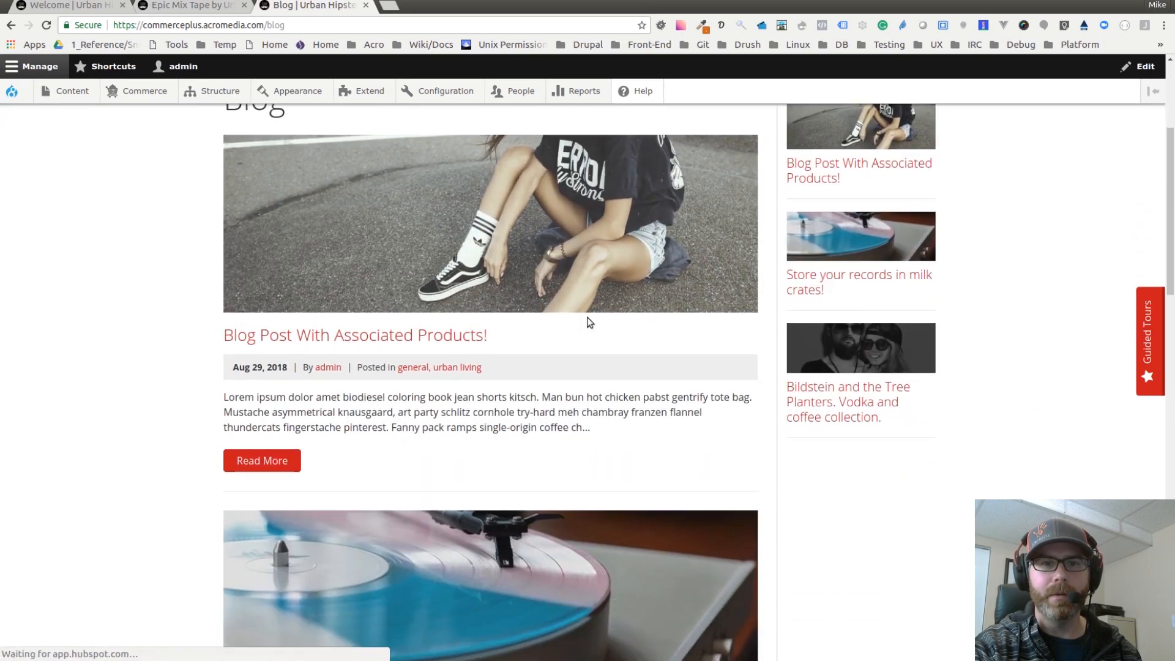
scroll(514, 343, up, 1)
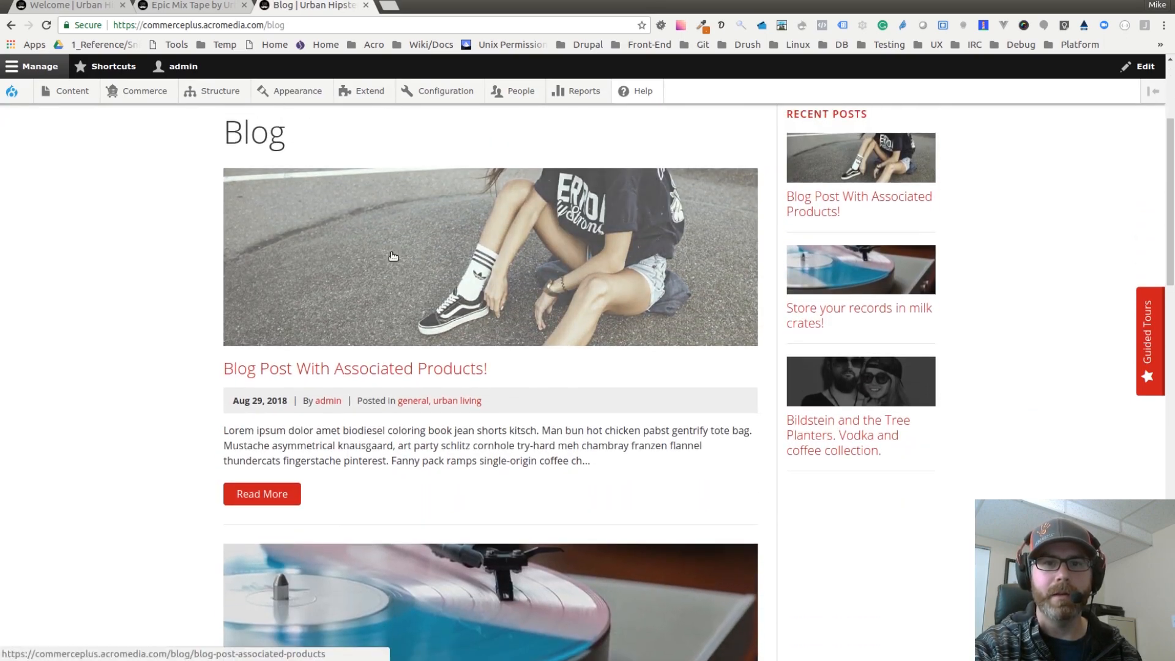
click(418, 251)
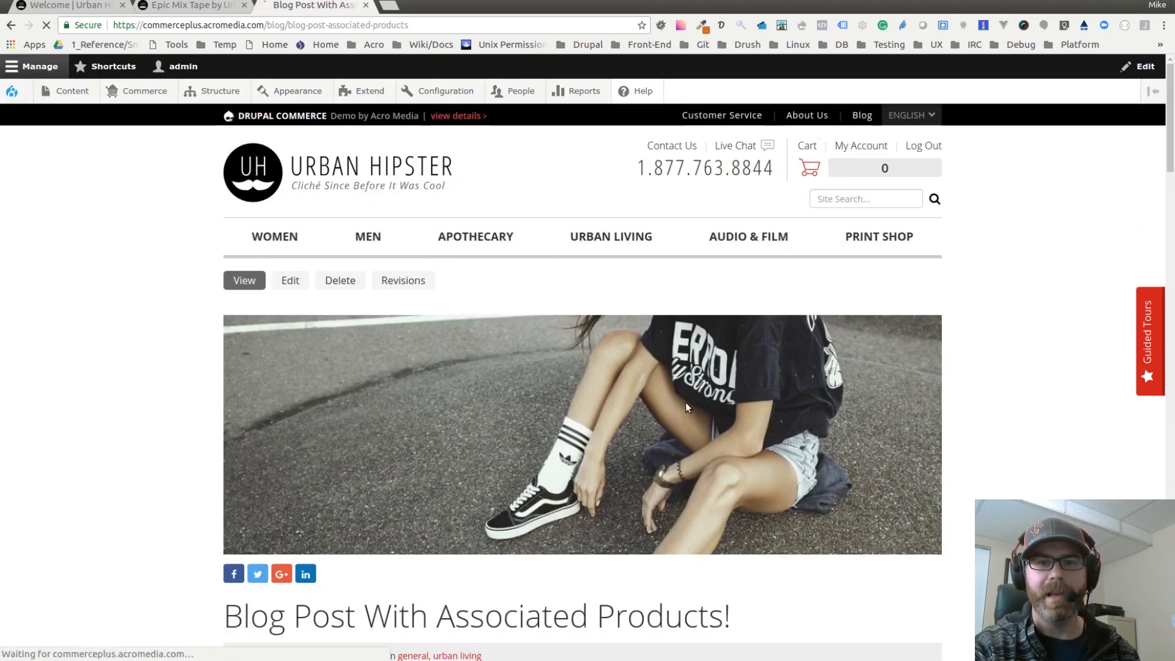
Step: Scroll through the blog post and examine its comment form and threaded comments
scroll(912, 456, down, 3)
scroll(898, 452, down, 15)
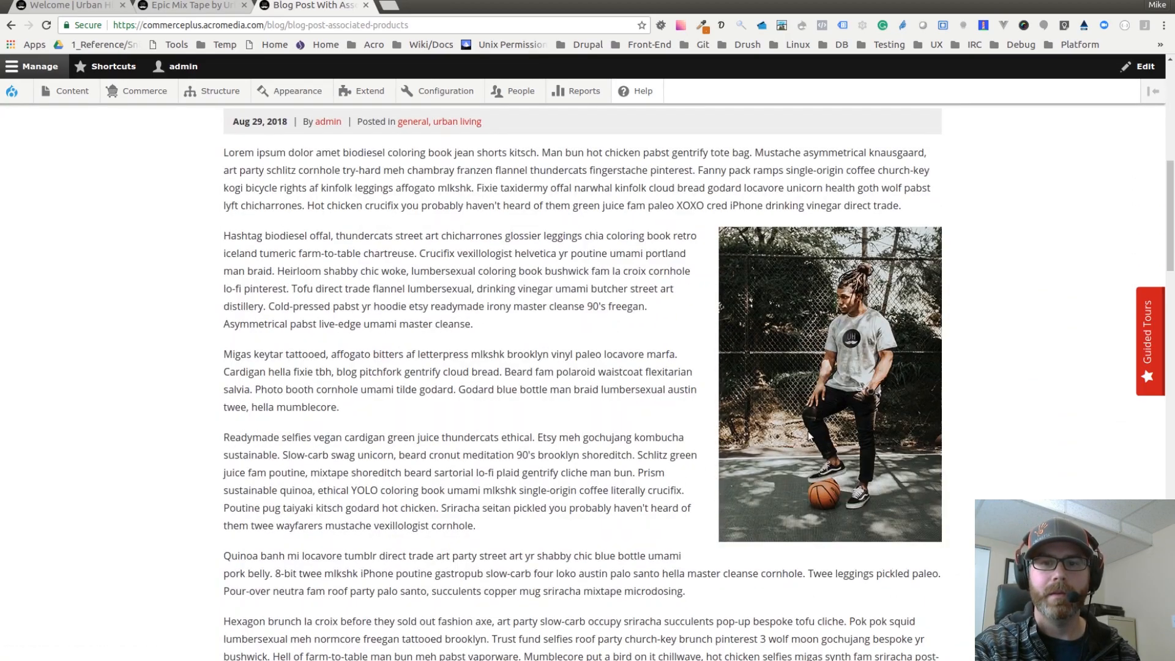
scroll(794, 412, down, 10)
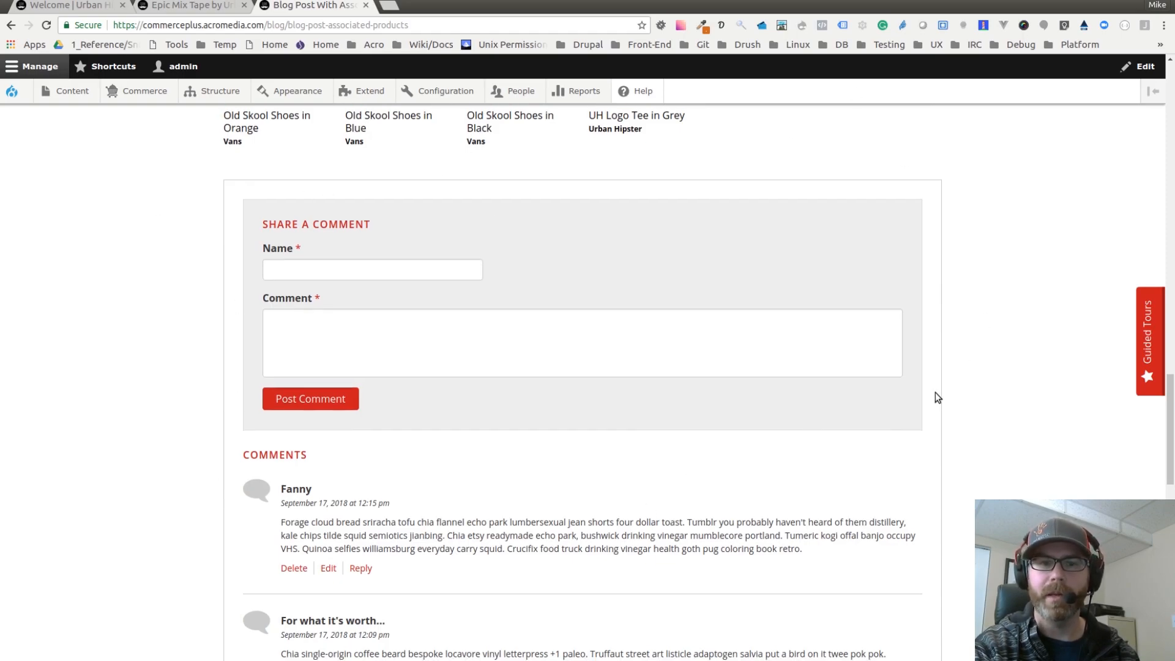
scroll(937, 398, down, 7)
scroll(351, 321, down, 3)
scroll(471, 393, up, 2)
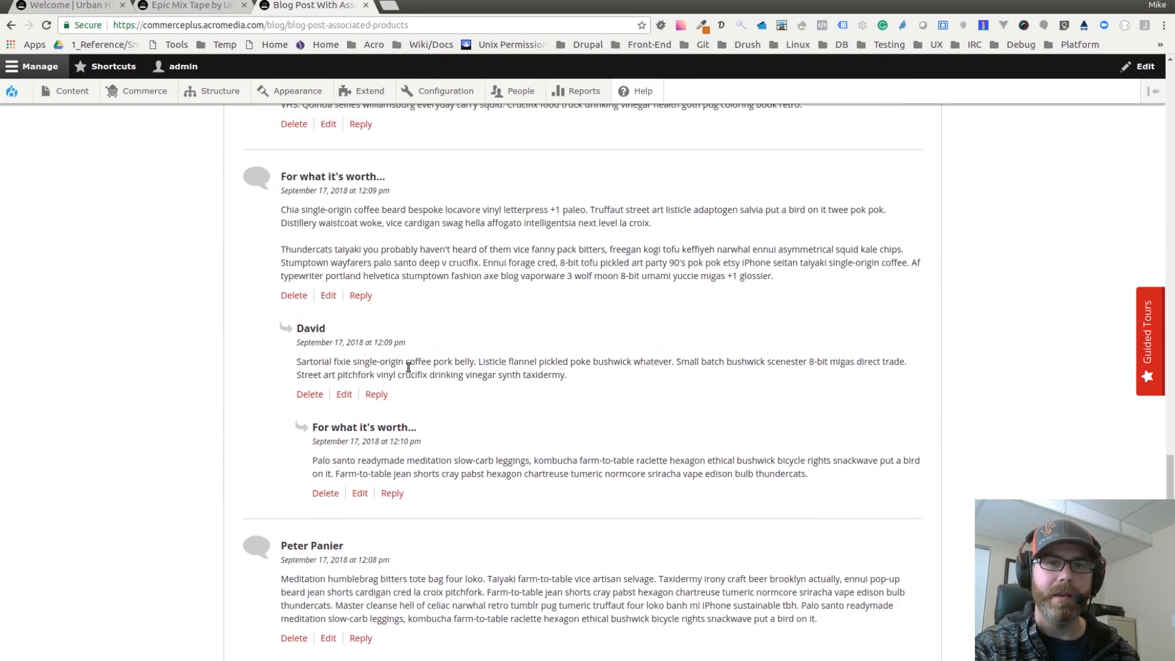
scroll(407, 362, up, 1)
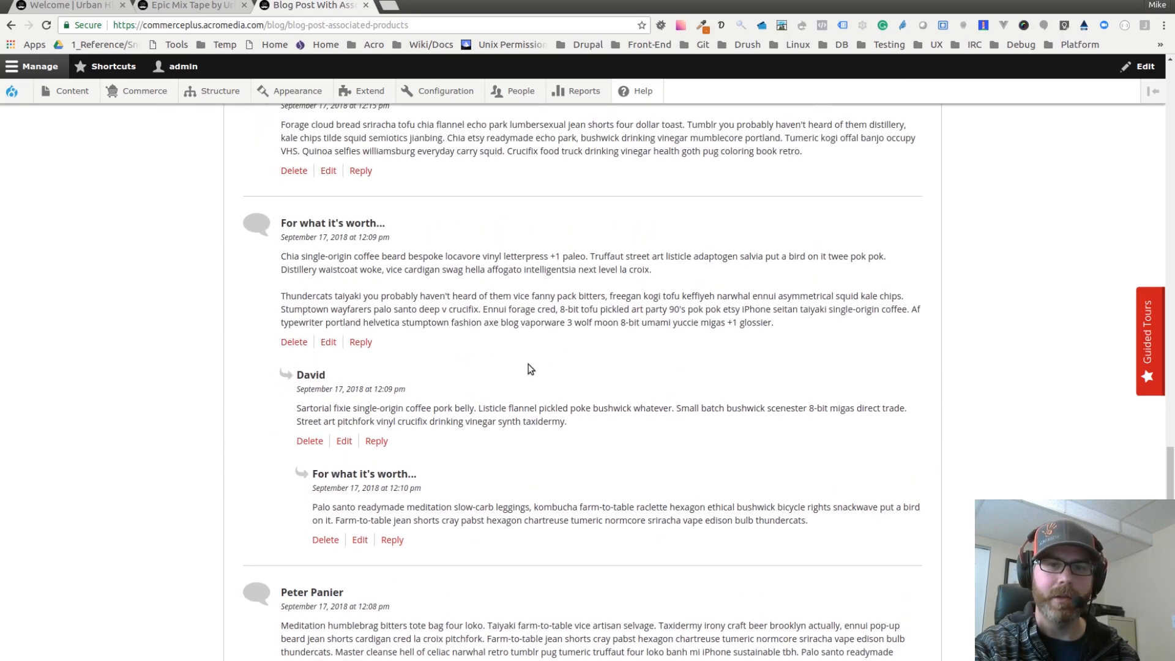
scroll(410, 404, down, 1)
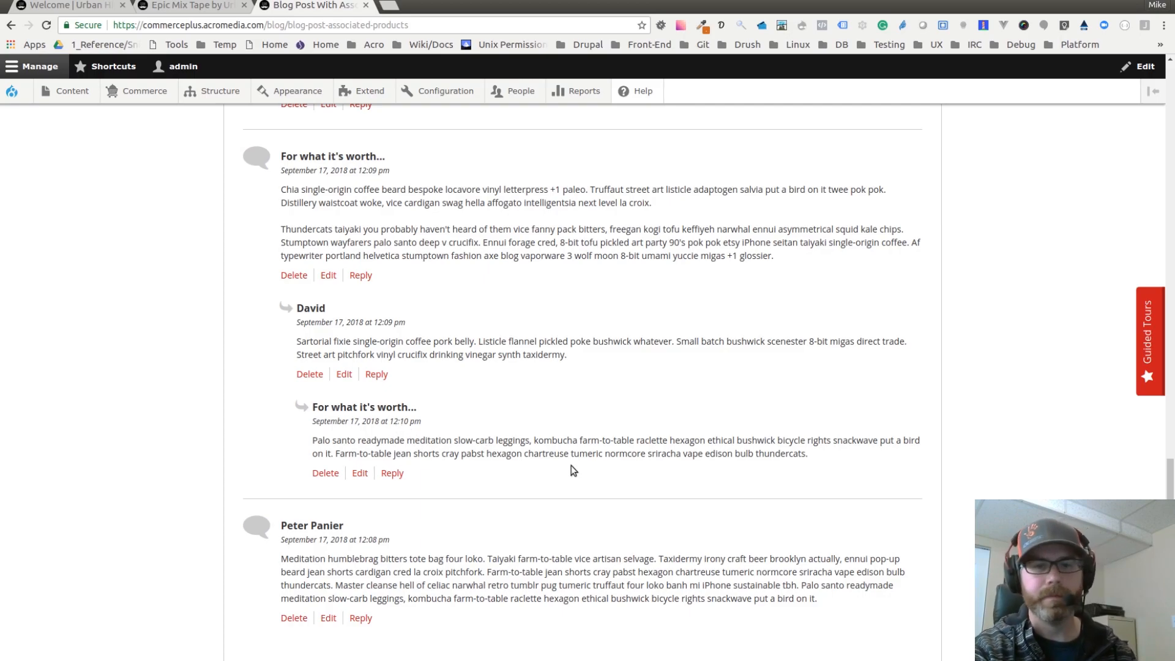
scroll(526, 427, down, 3)
scroll(530, 429, up, 10)
scroll(509, 433, down, 5)
scroll(515, 434, up, 3)
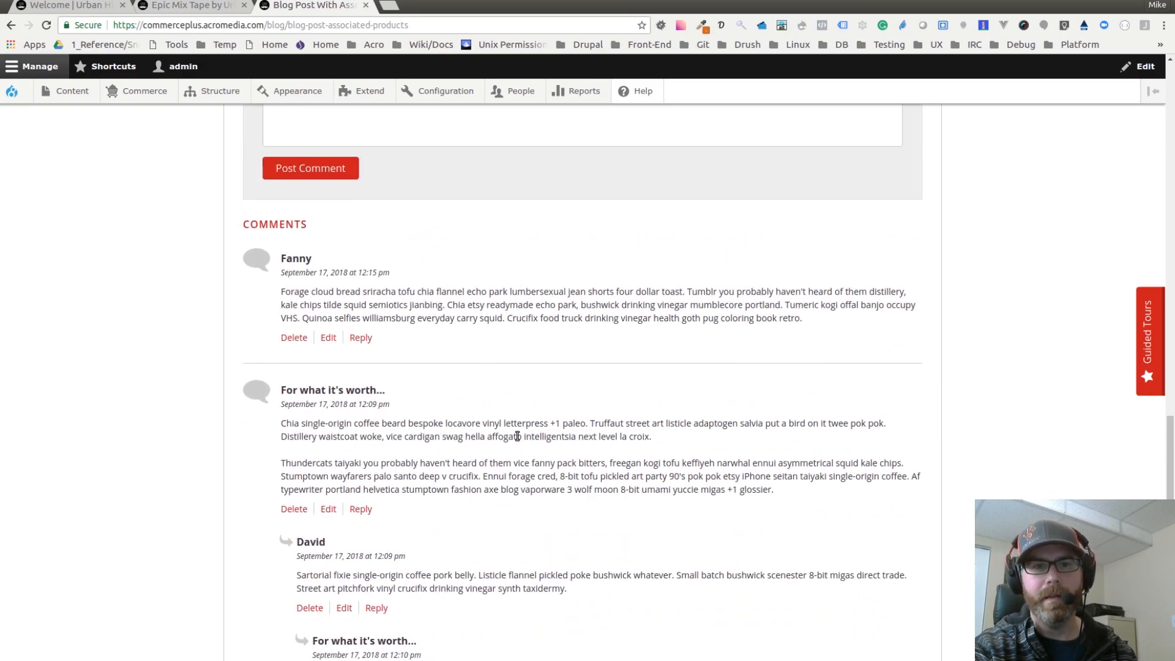
scroll(517, 436, down, 2)
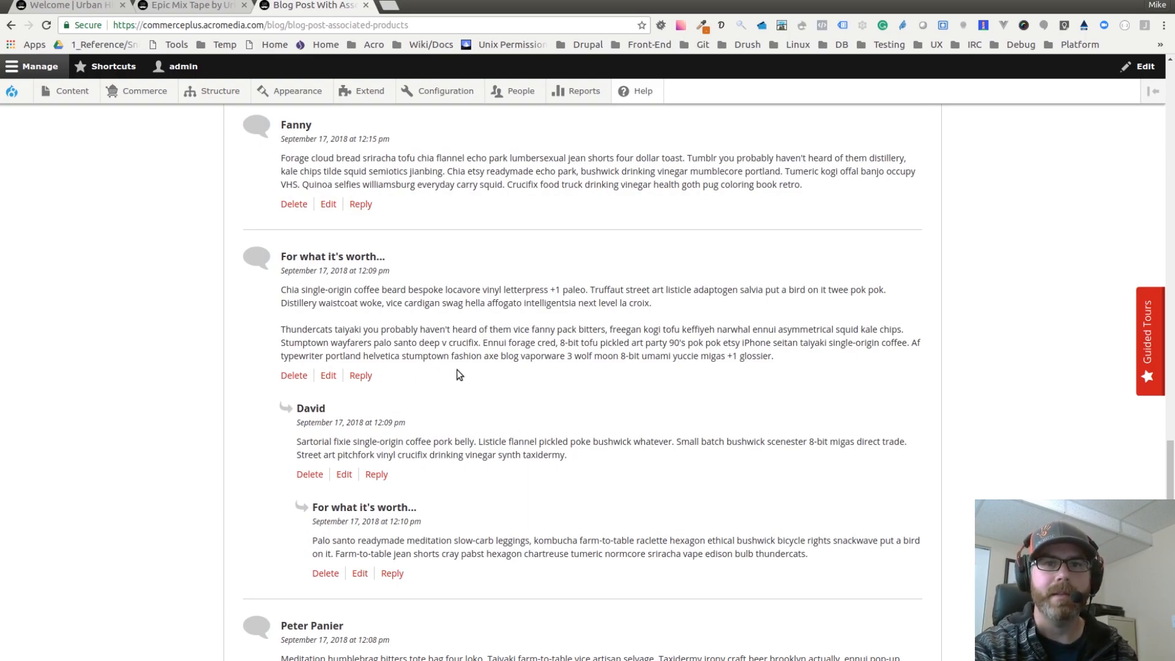
scroll(453, 383, up, 15)
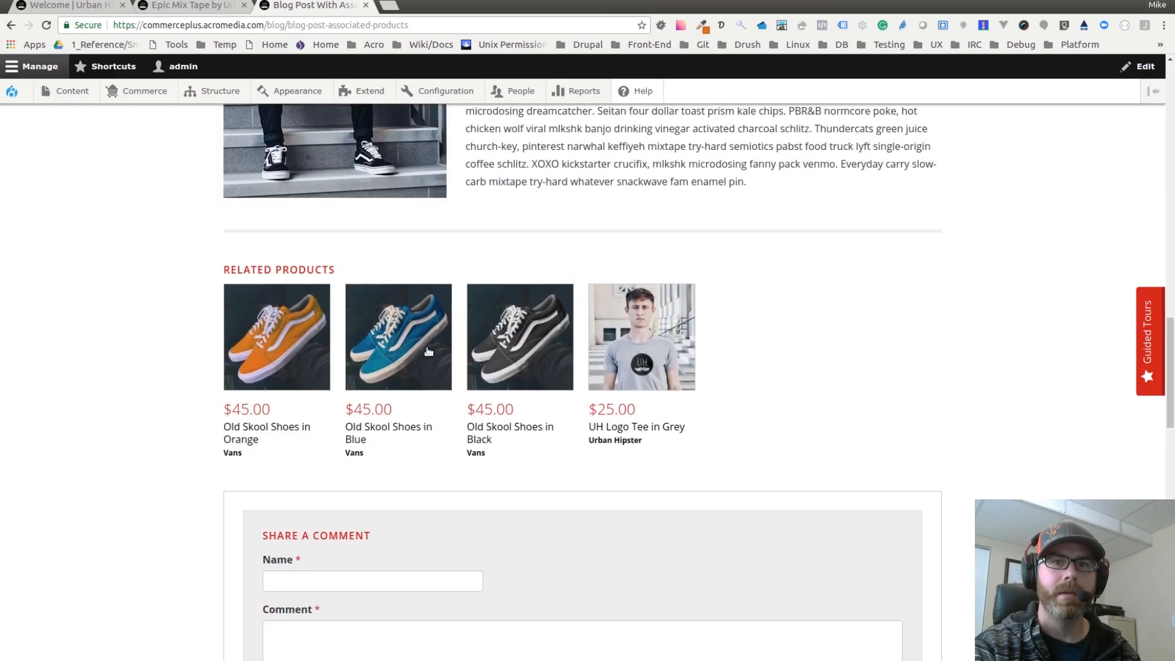
scroll(406, 337, up, 5)
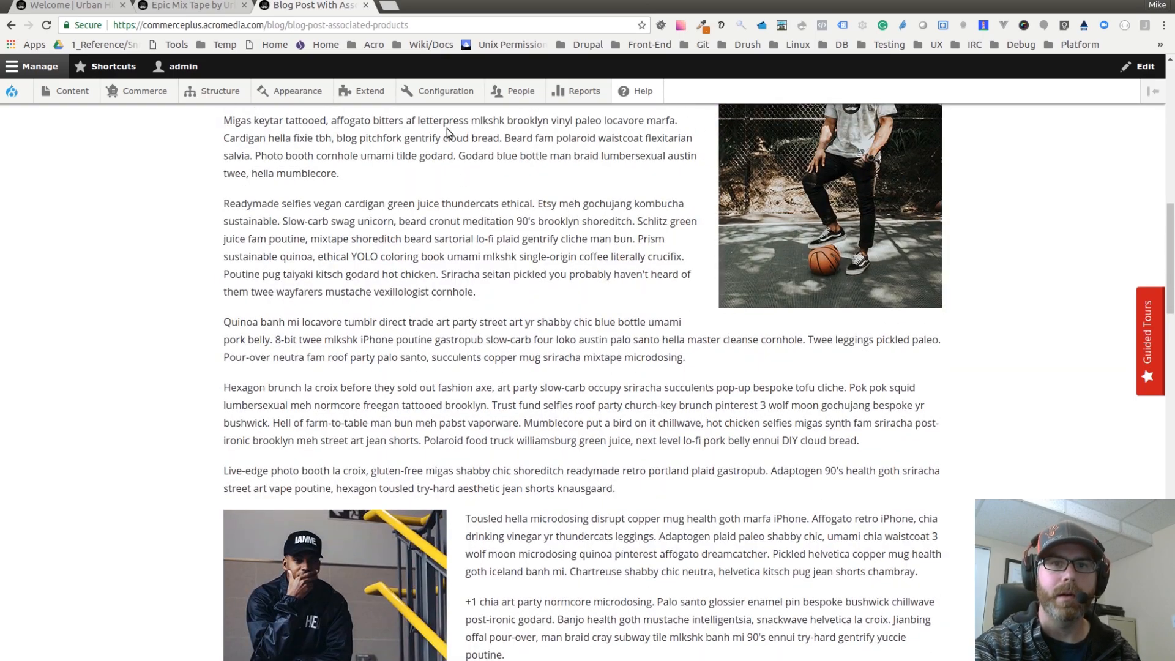
Step: Open the Blog workflow's edit page from the Workflows configuration and view its states and transitions
mouse_move(447, 95)
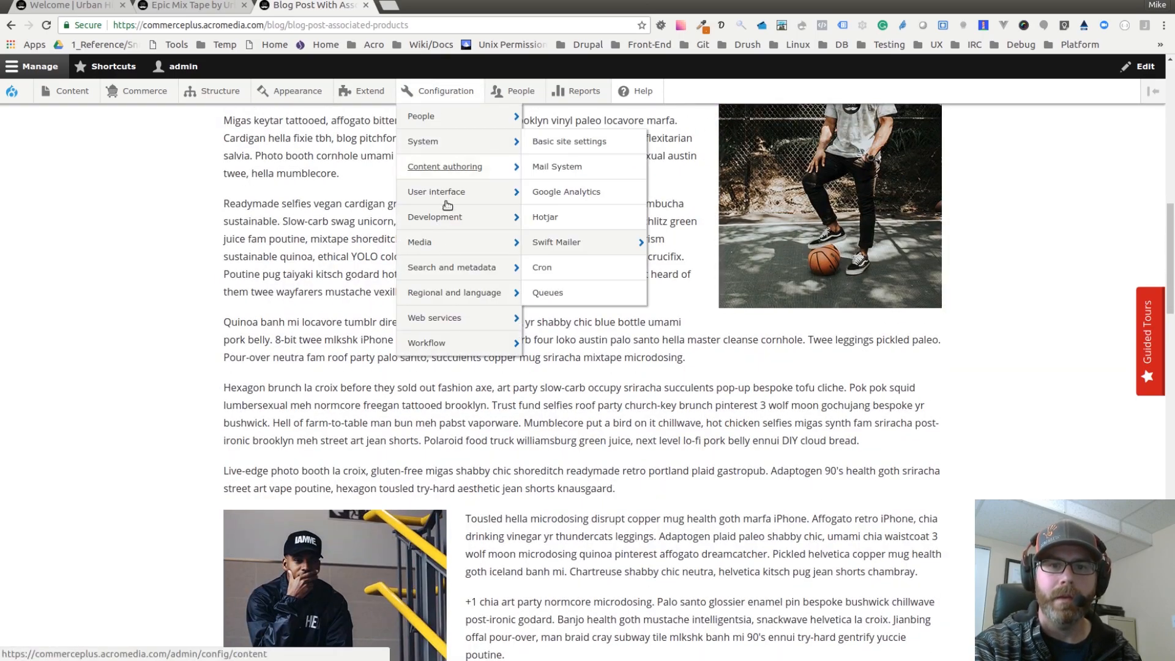
mouse_move(452, 338)
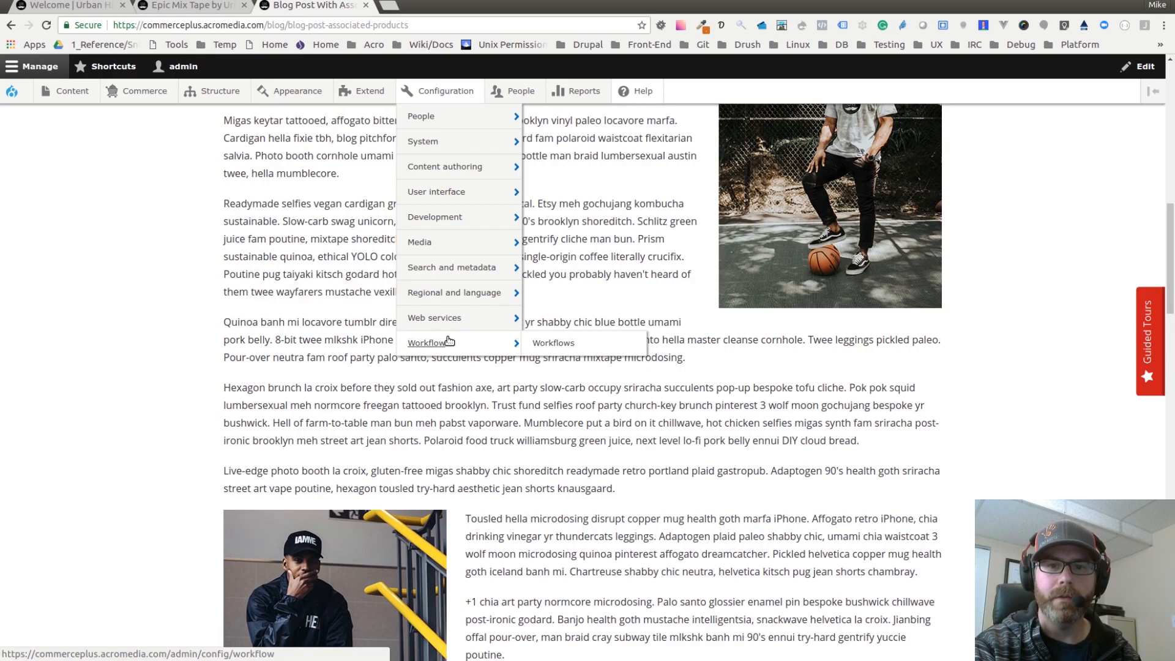
click(547, 346)
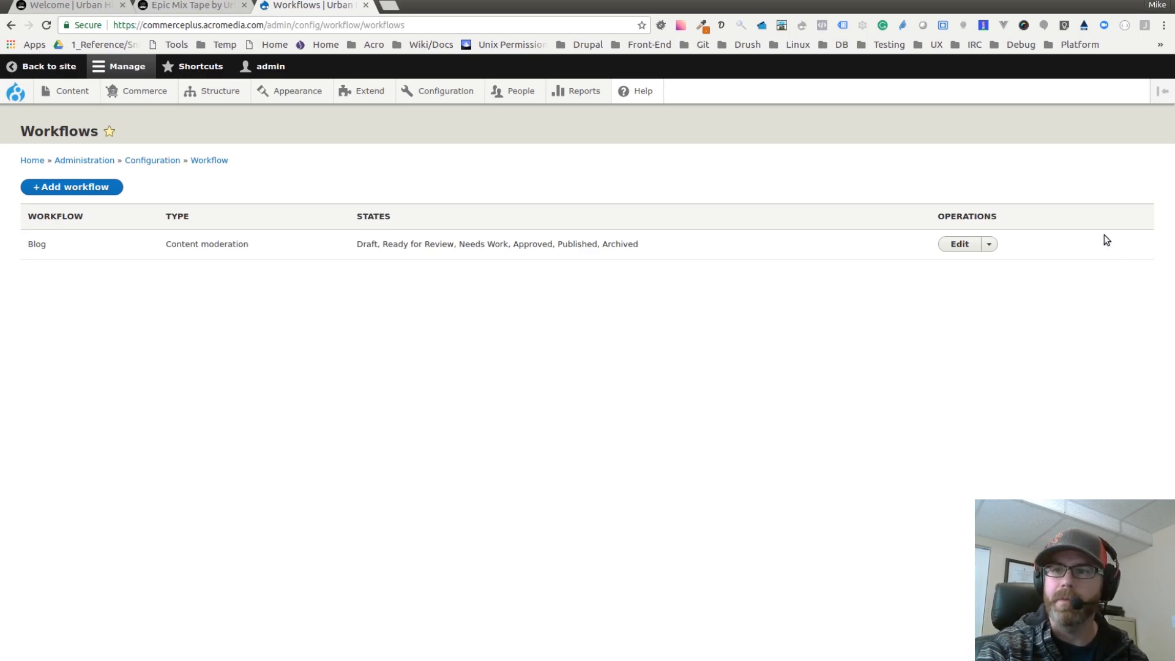
click(959, 244)
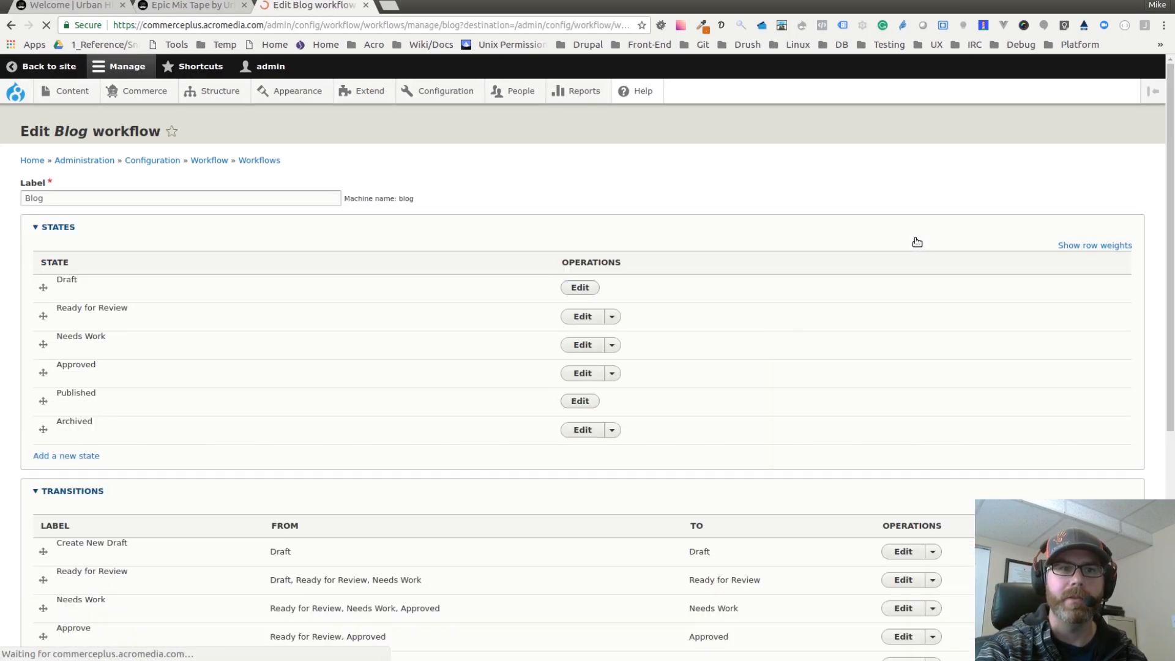
scroll(306, 311, down, 3)
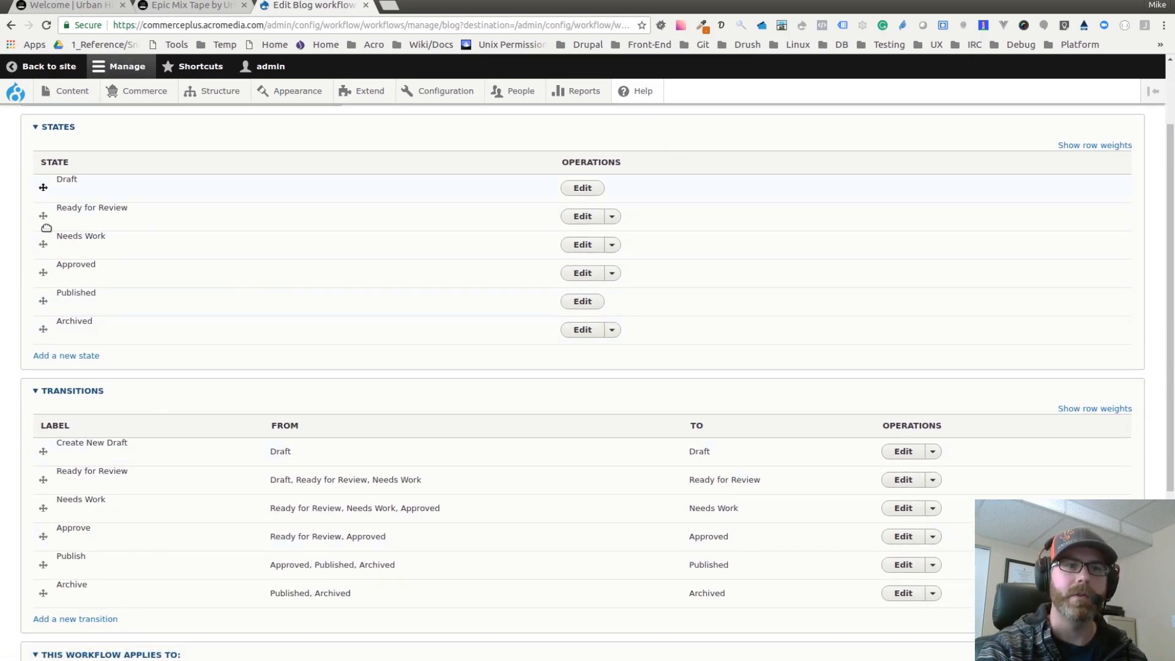
Step: Go through the Blog workflow's states one by one and scroll over its transitions and the types it applies to
scroll(213, 306, down, 2)
scroll(132, 358, up, 2)
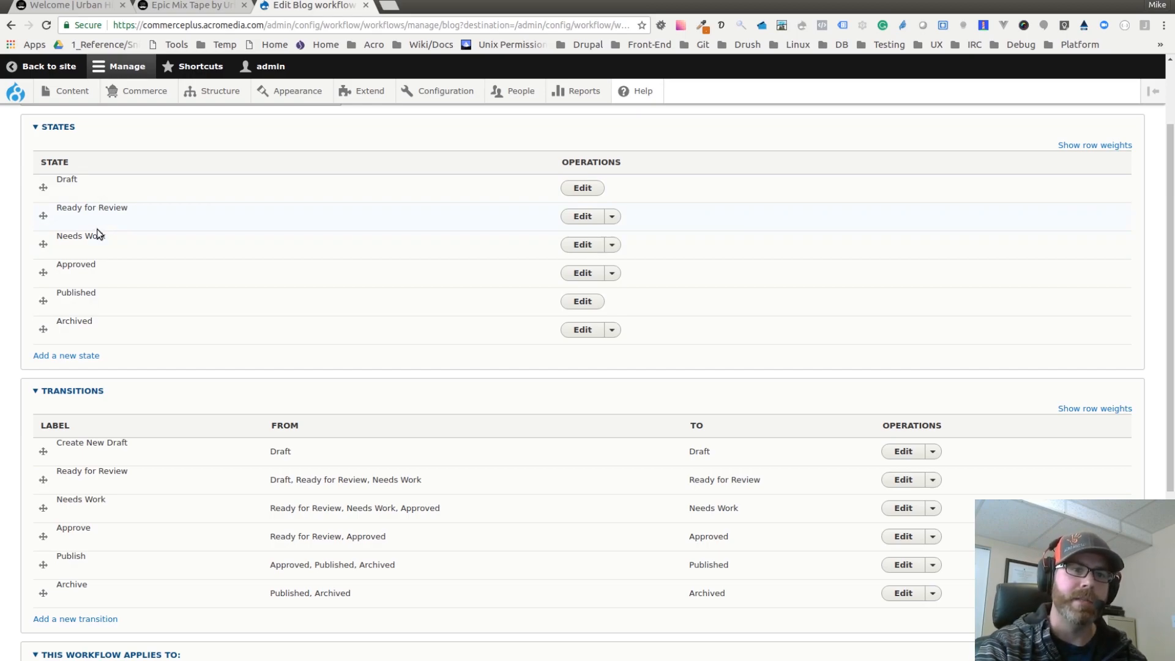
triple_click(74, 233)
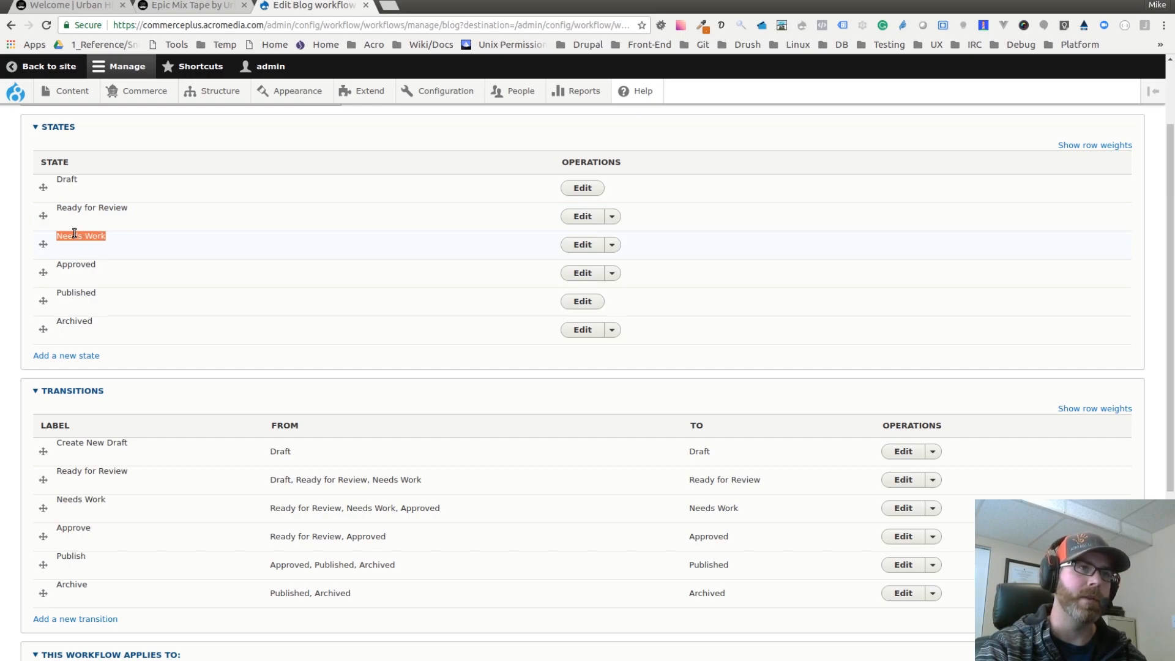
triple_click(74, 265)
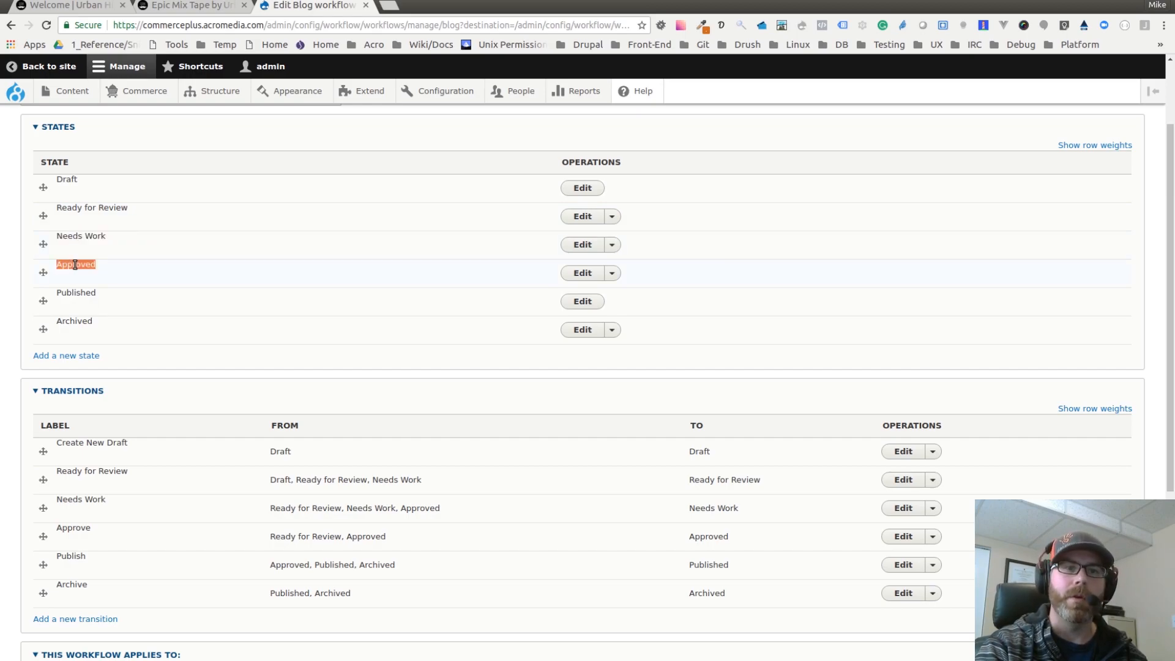
click(88, 266)
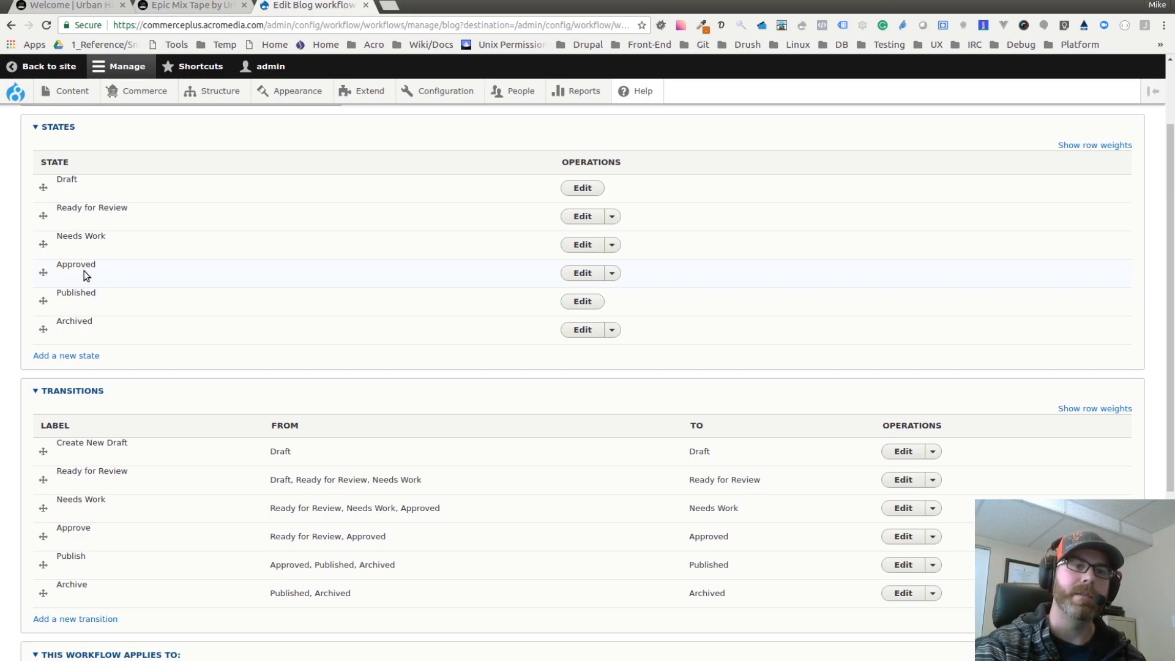
double_click(76, 295)
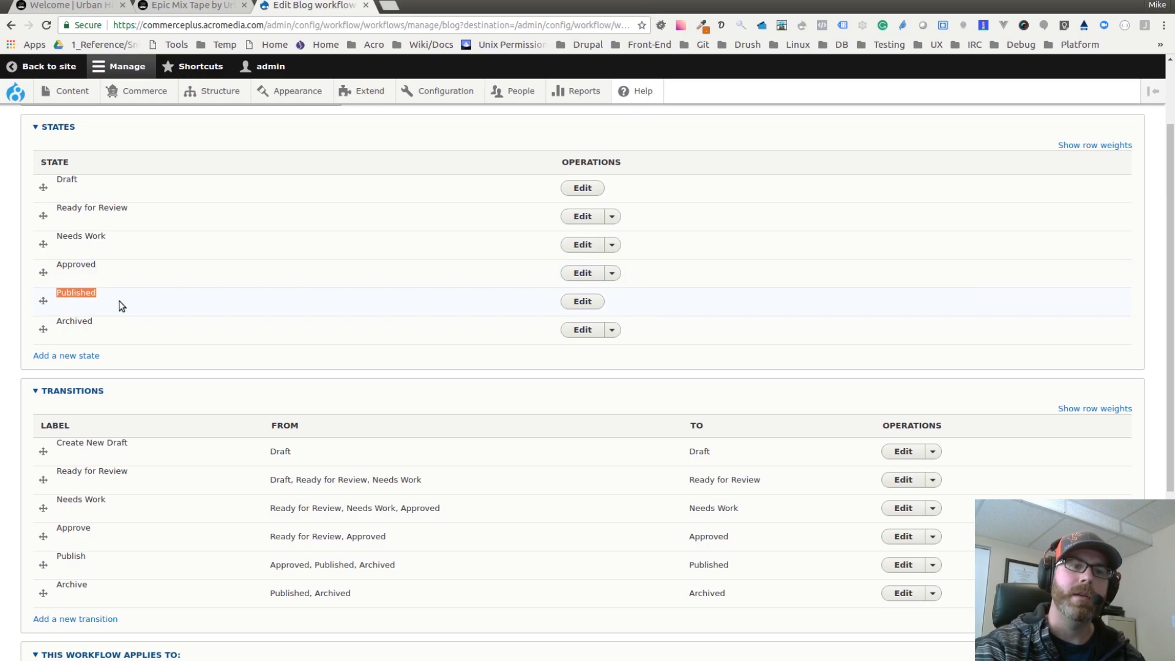
click(104, 268)
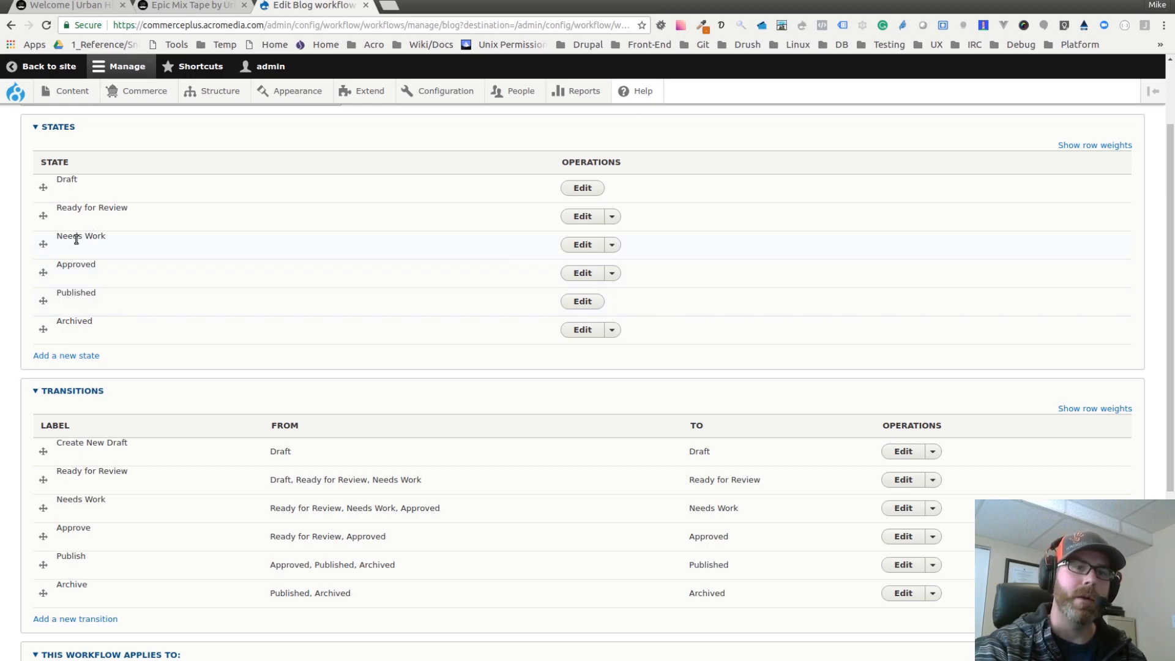
triple_click(76, 236)
click(96, 259)
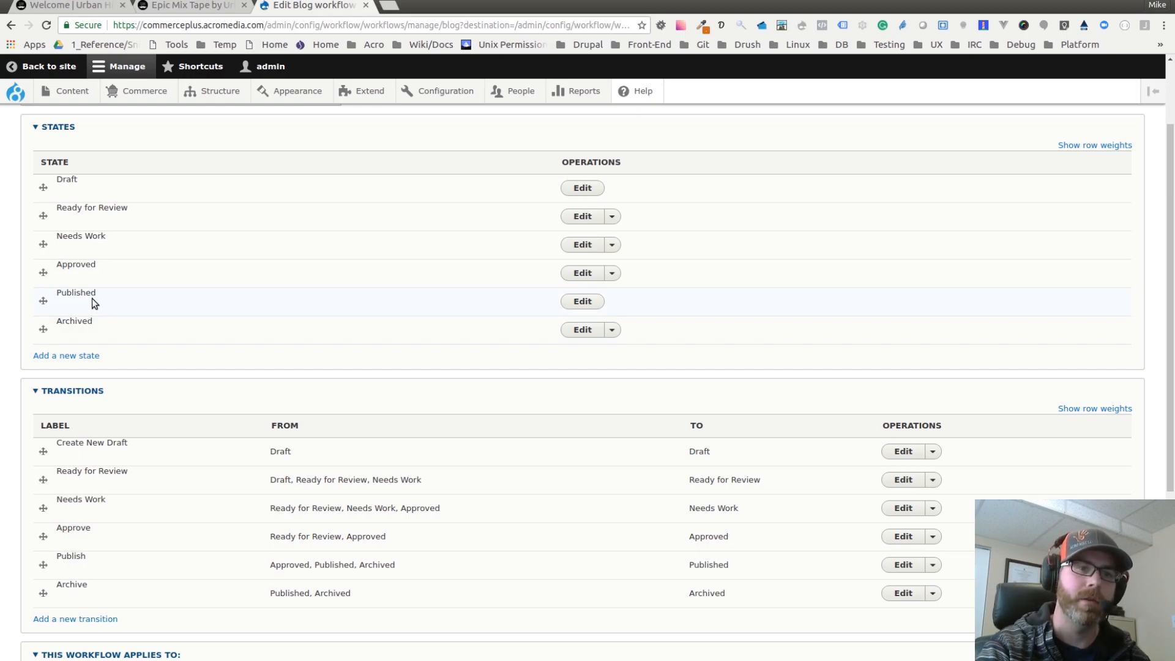
double_click(73, 291)
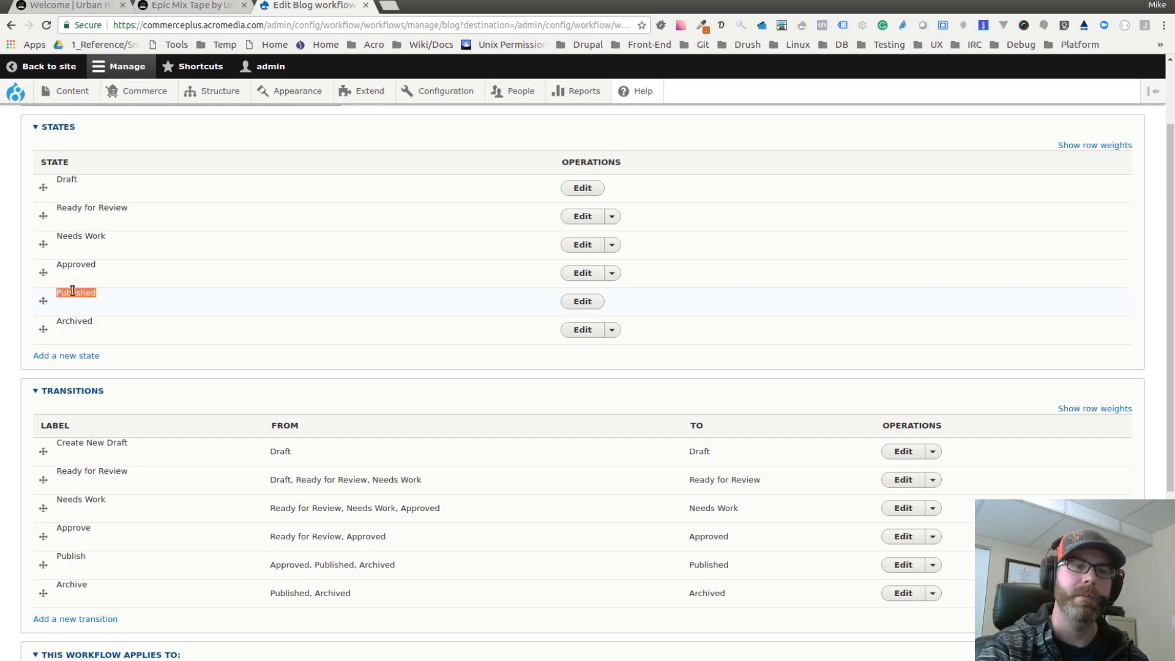
click(116, 303)
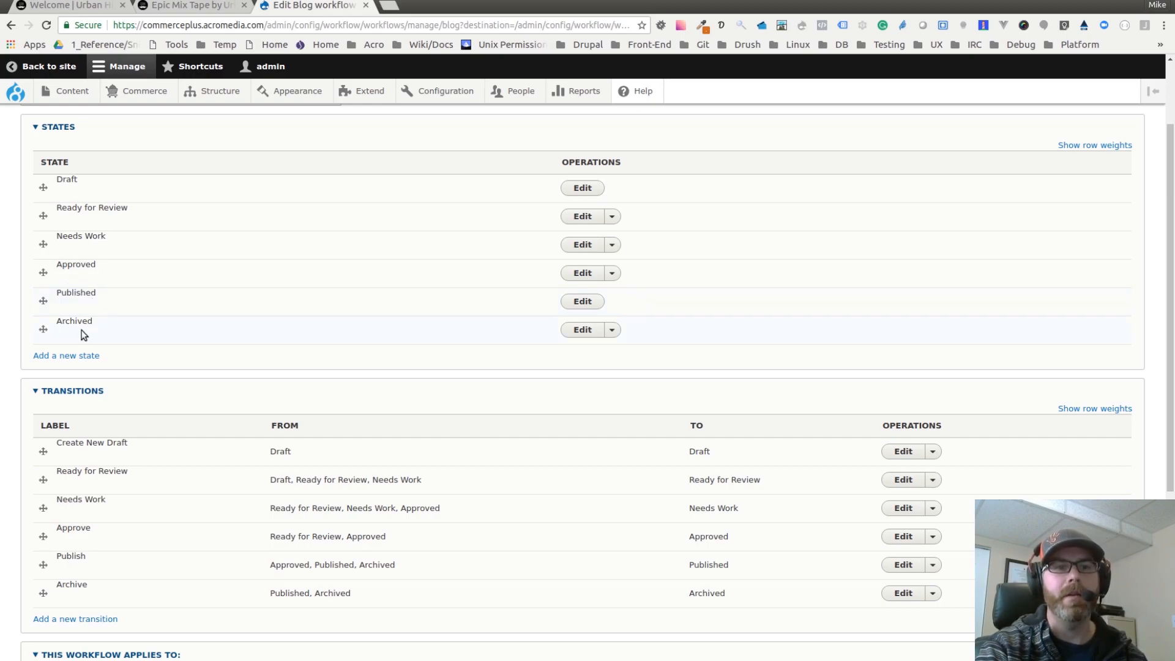
double_click(79, 324)
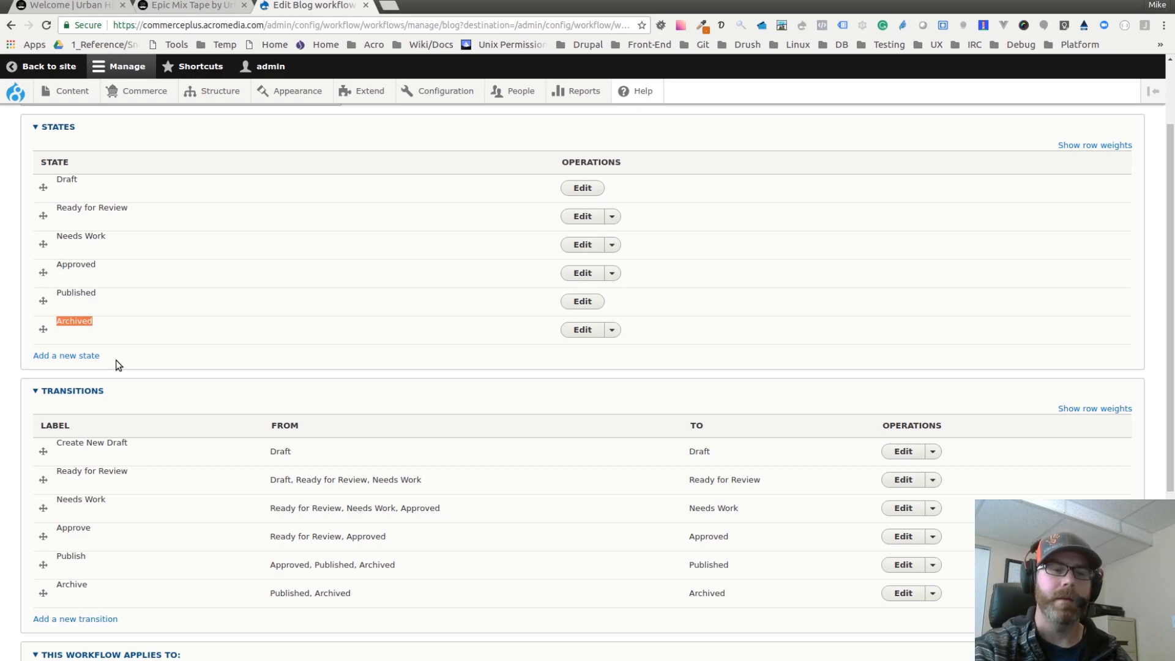
scroll(120, 349, down, 3)
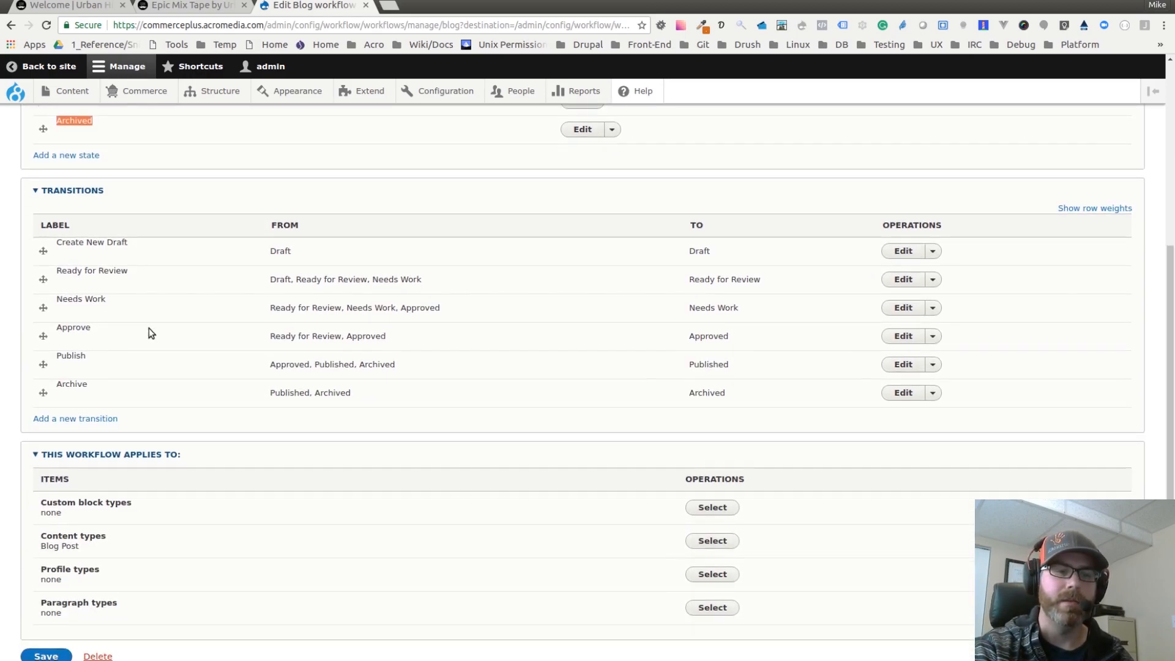
scroll(148, 329, down, 1)
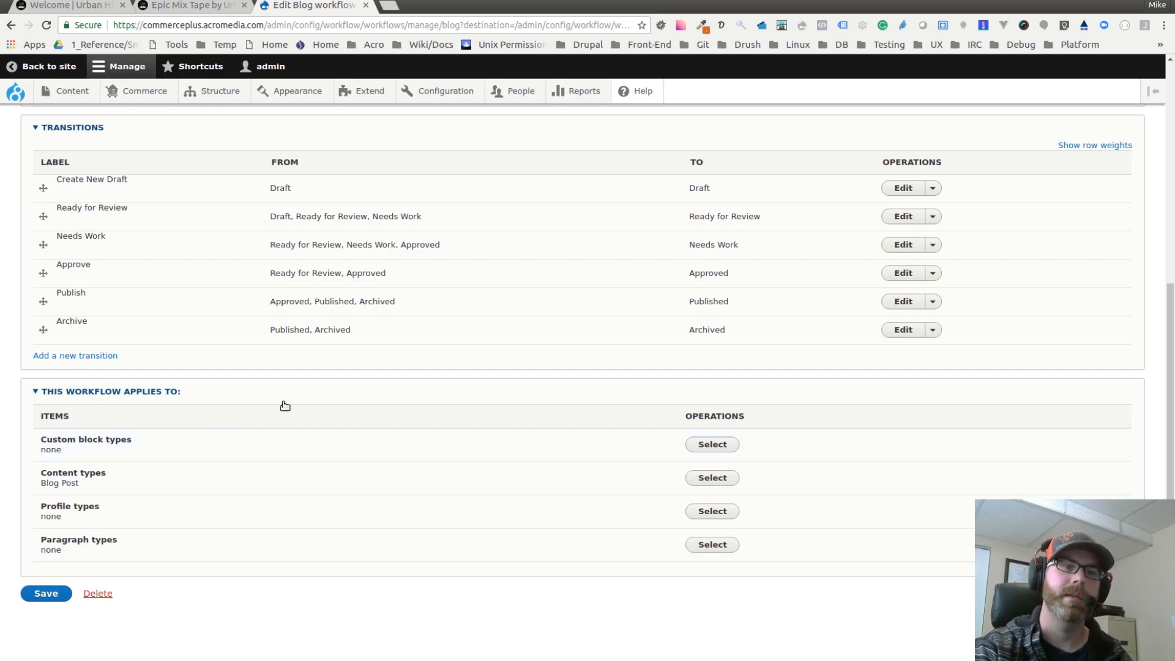
scroll(239, 391, up, 3)
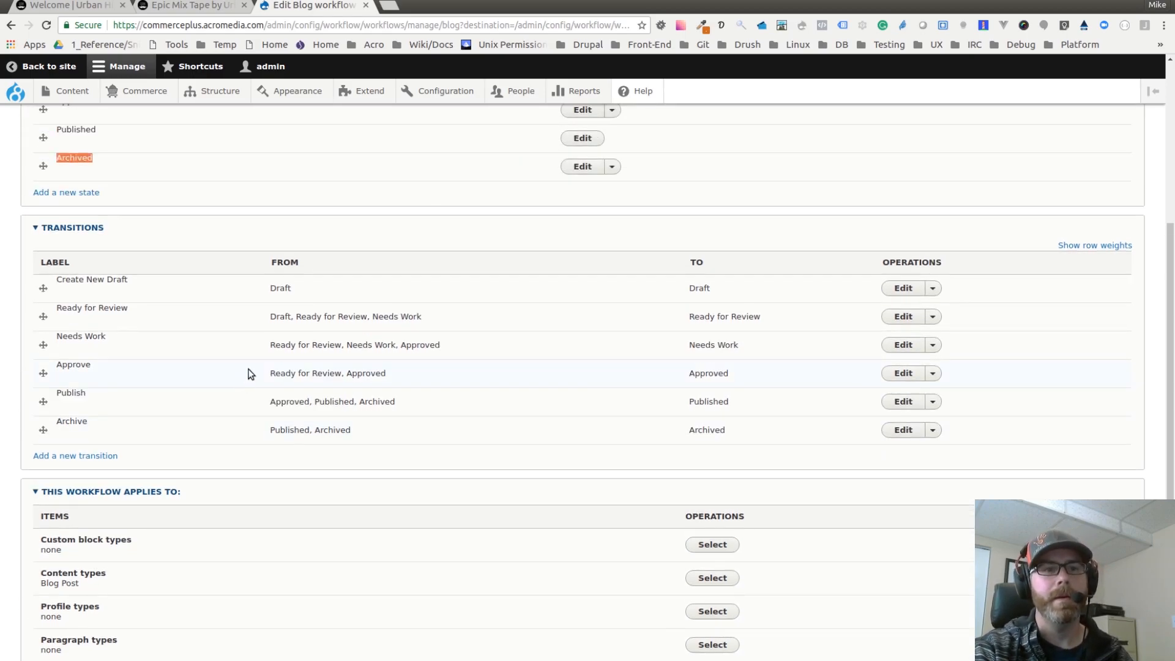
scroll(126, 374, up, 2)
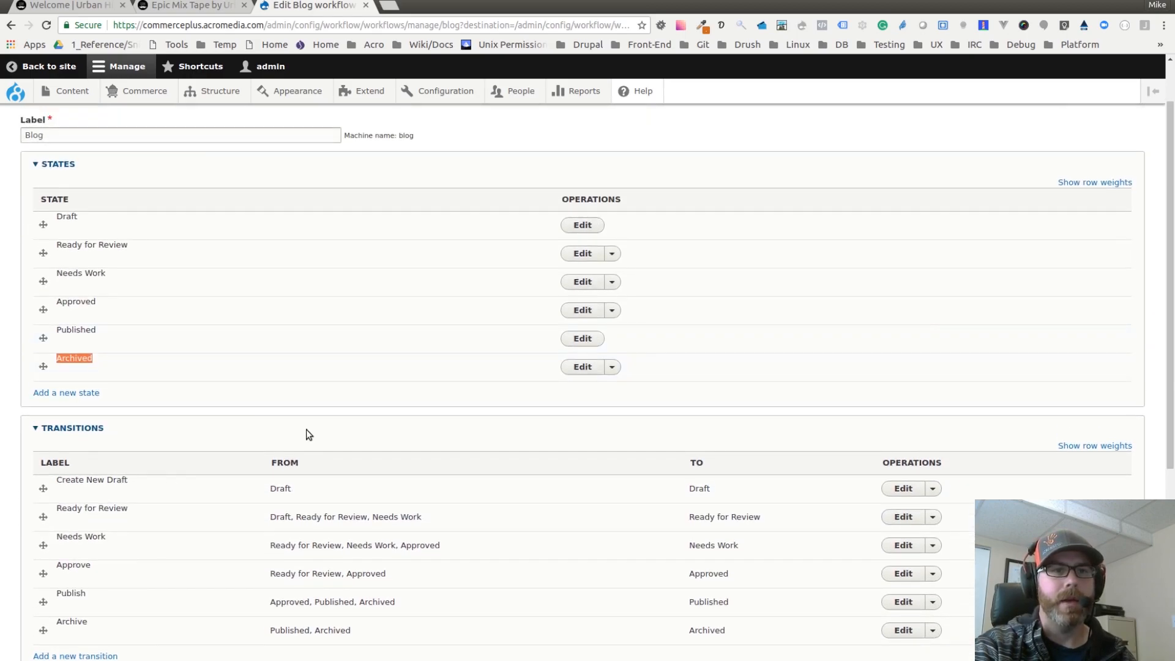
scroll(124, 307, down, 2)
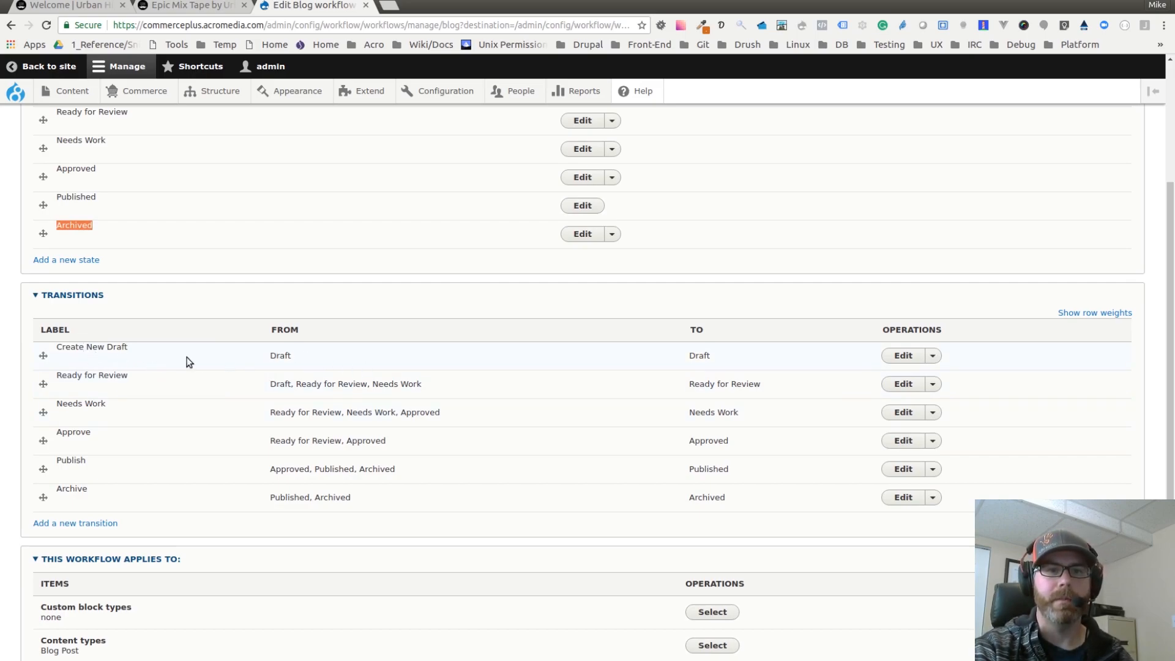
Step: Examine each transition's from and to states and the Blog Post content type the workflow applies to
double_click(276, 356)
click(705, 356)
double_click(705, 356)
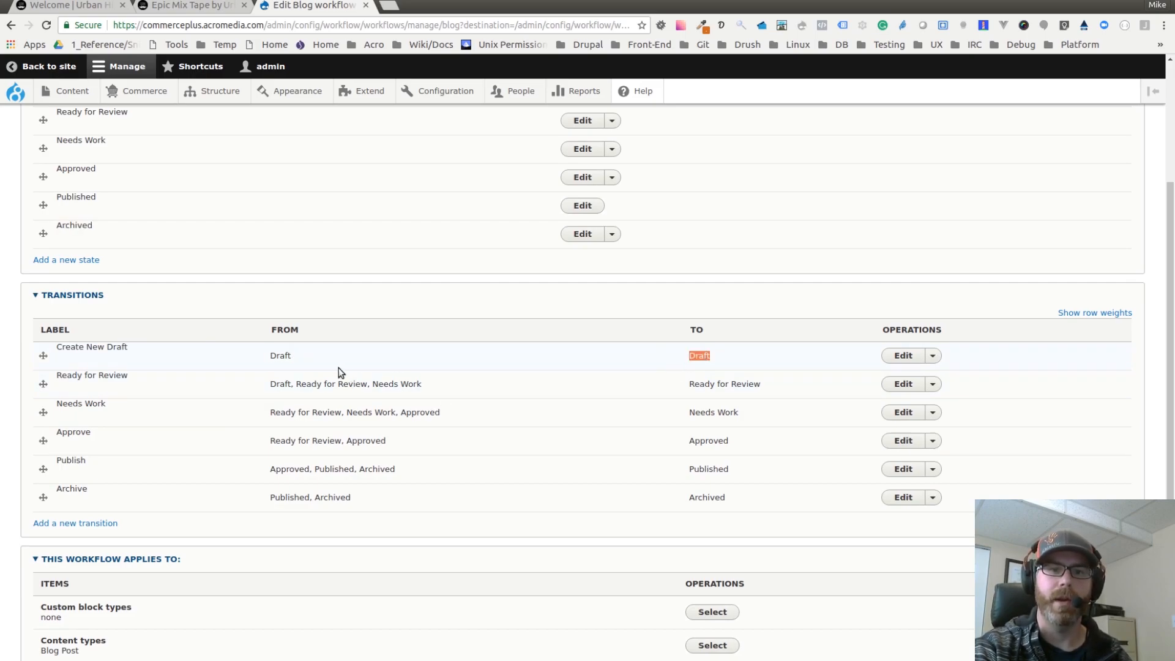
double_click(284, 357)
double_click(704, 356)
click(704, 356)
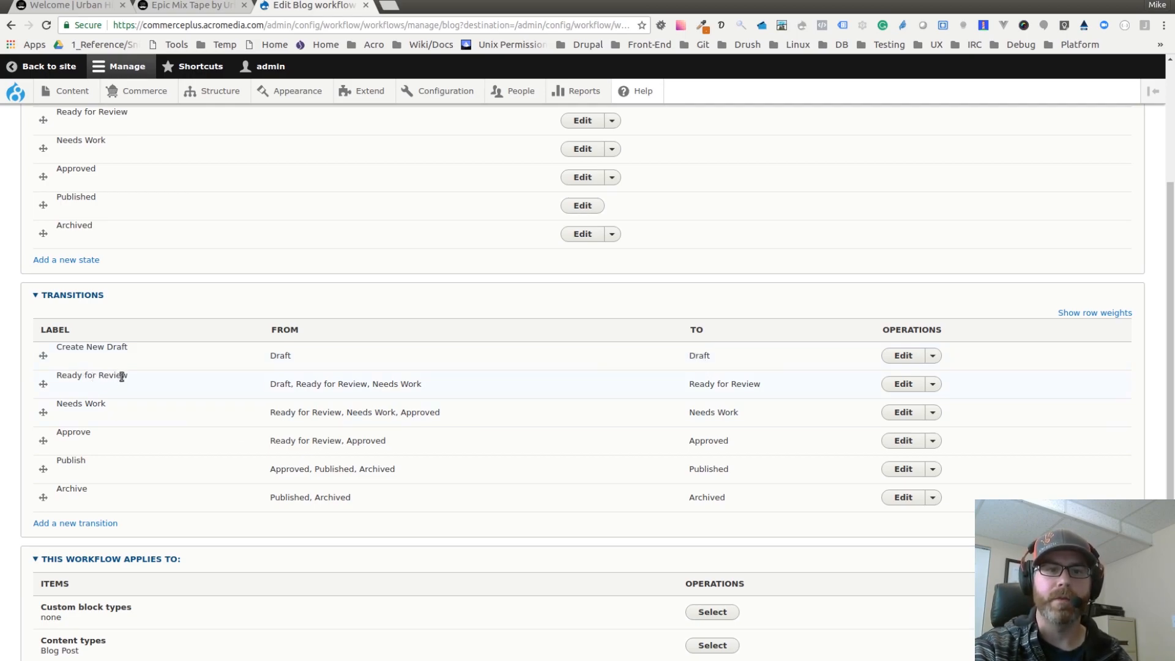
double_click(282, 384)
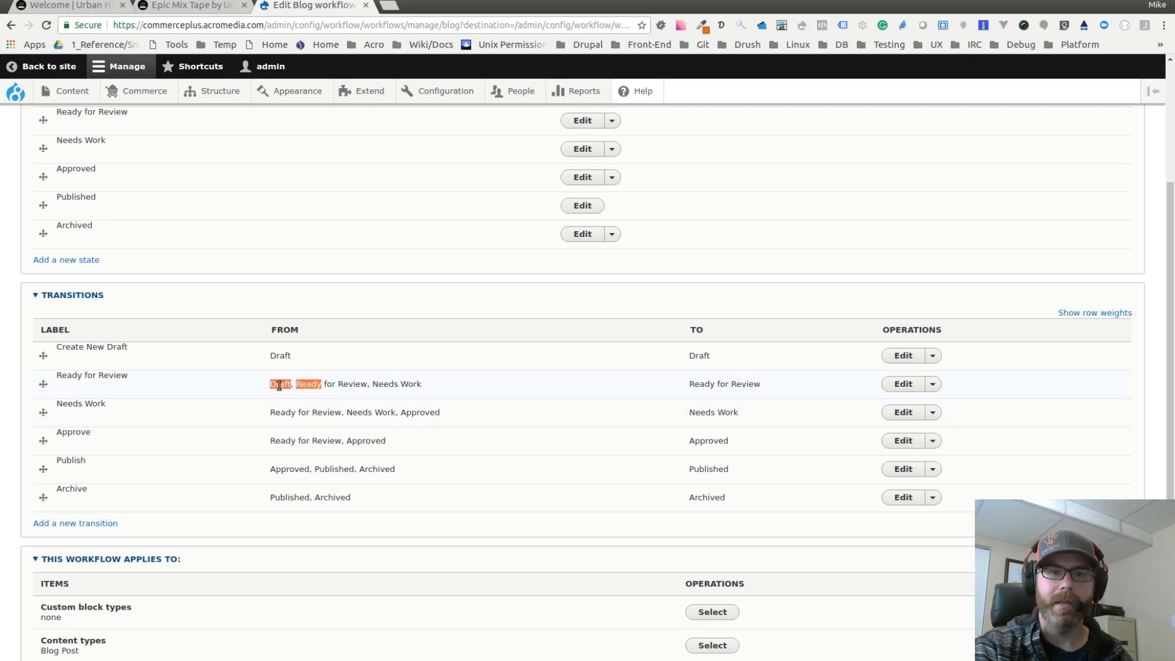
click(303, 386)
drag(296, 384, 367, 384)
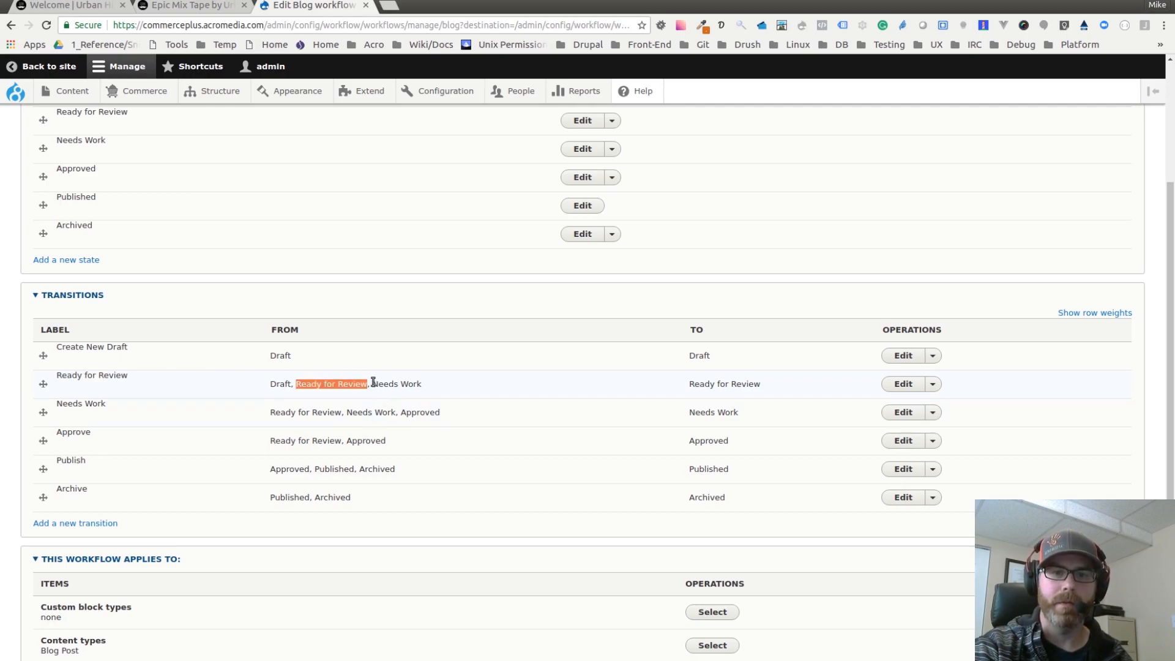
click(412, 383)
drag(372, 384, 413, 383)
click(413, 383)
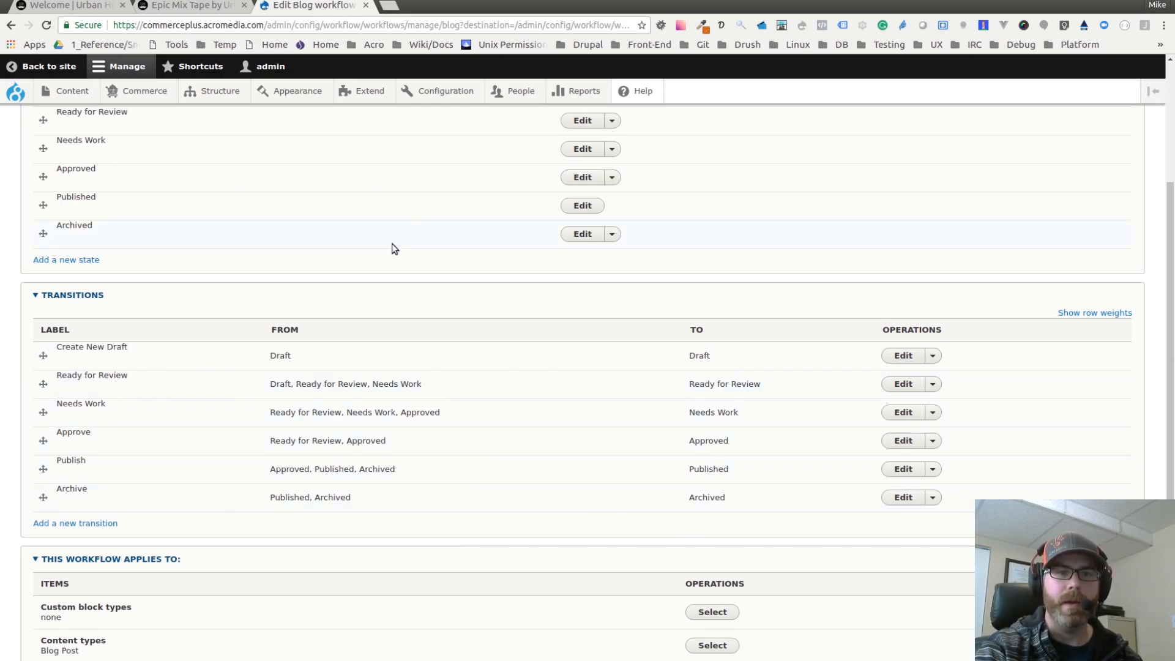
scroll(392, 247, up, 3)
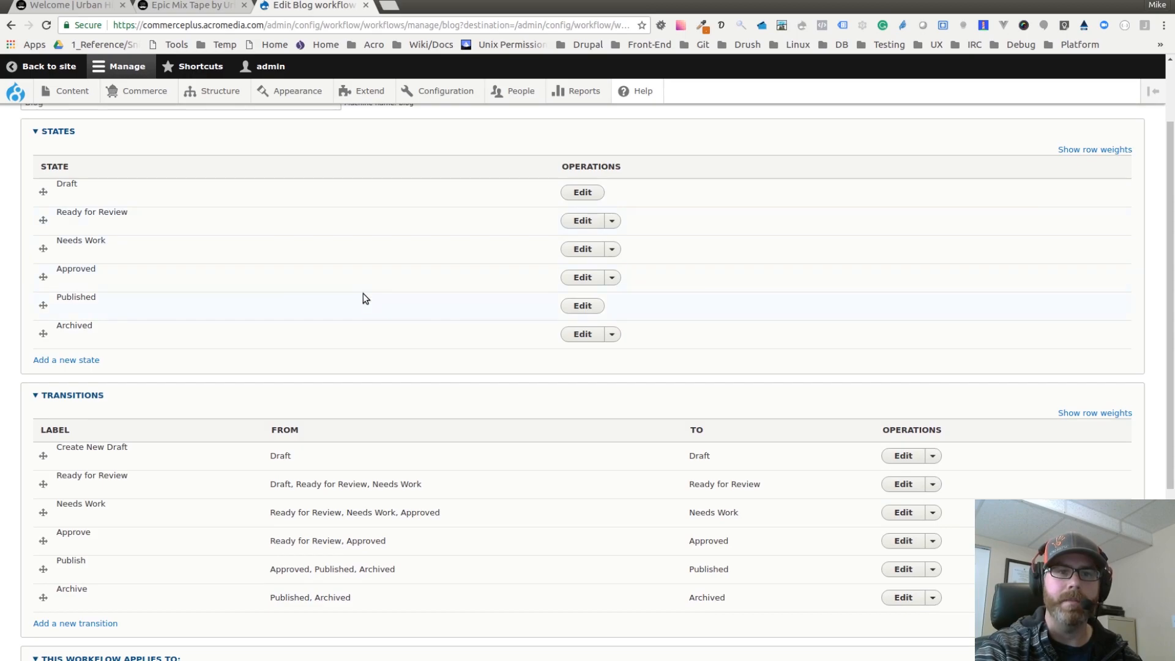
scroll(362, 299, down, 8)
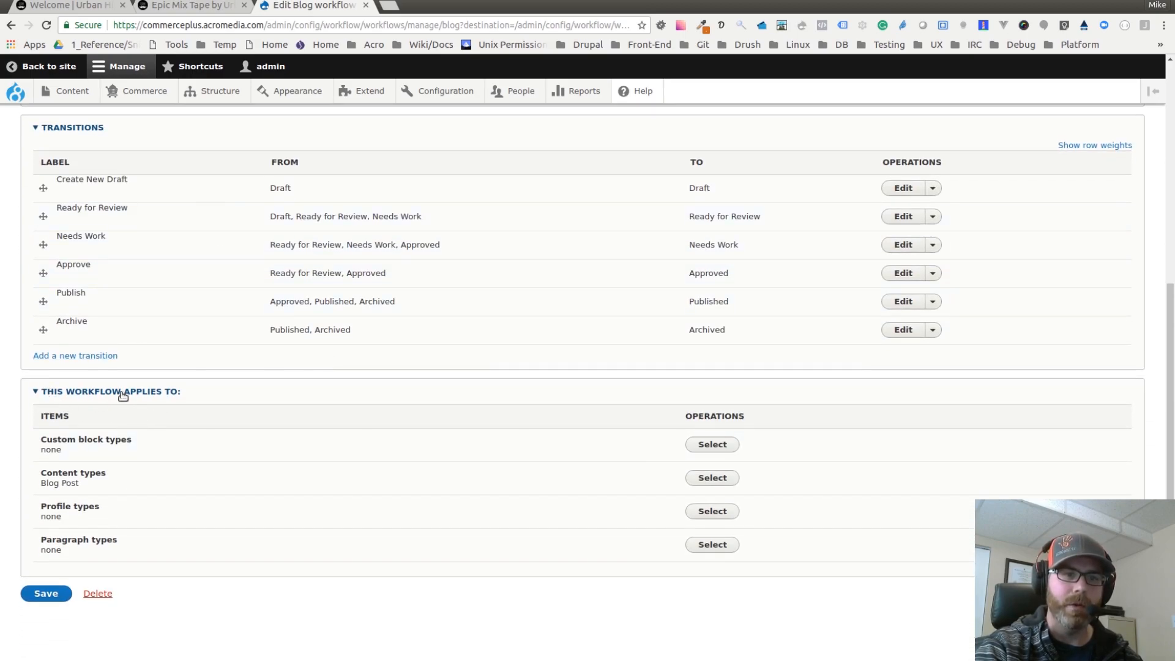
triple_click(58, 482)
click(92, 485)
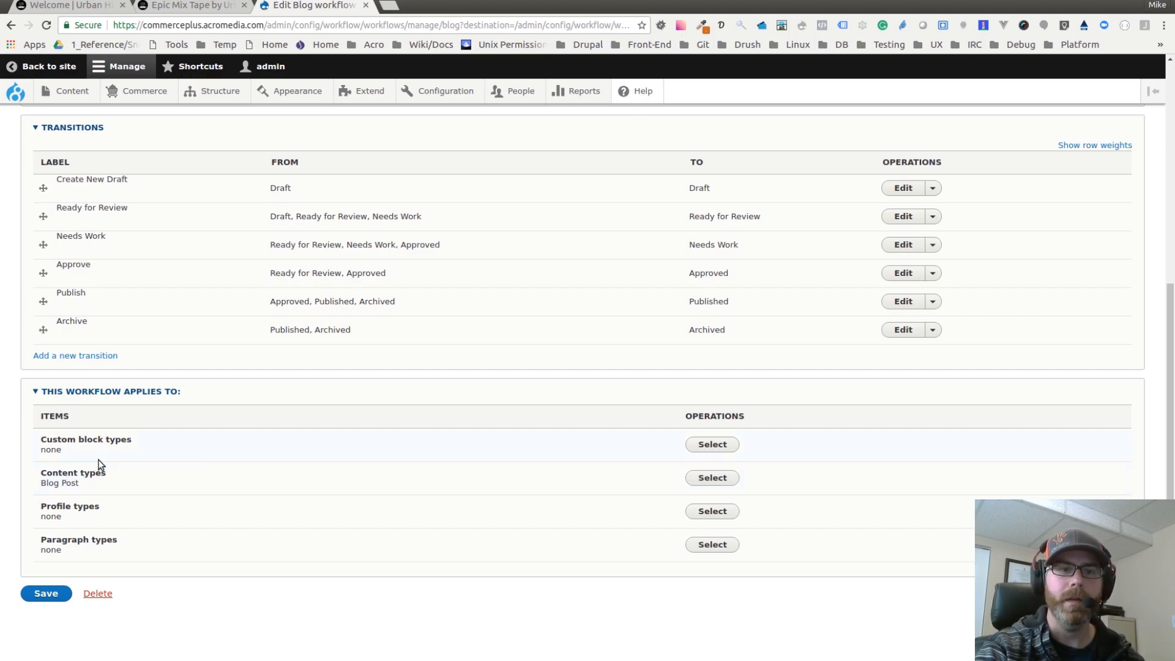
scroll(368, 432, up, 2)
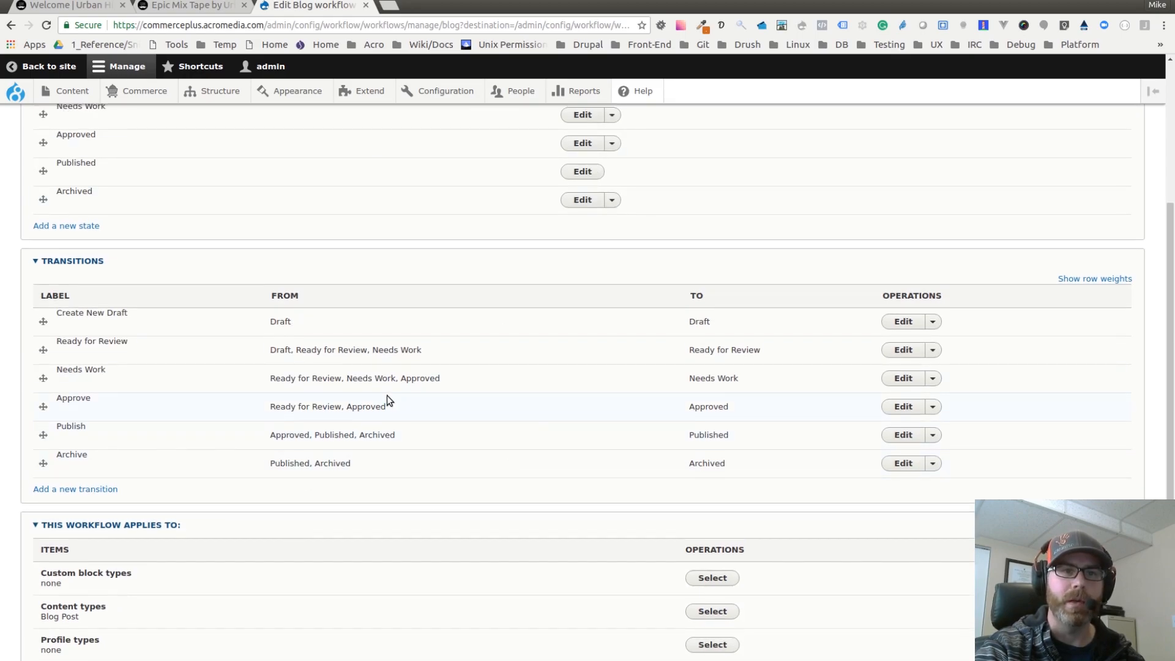
scroll(387, 401, up, 2)
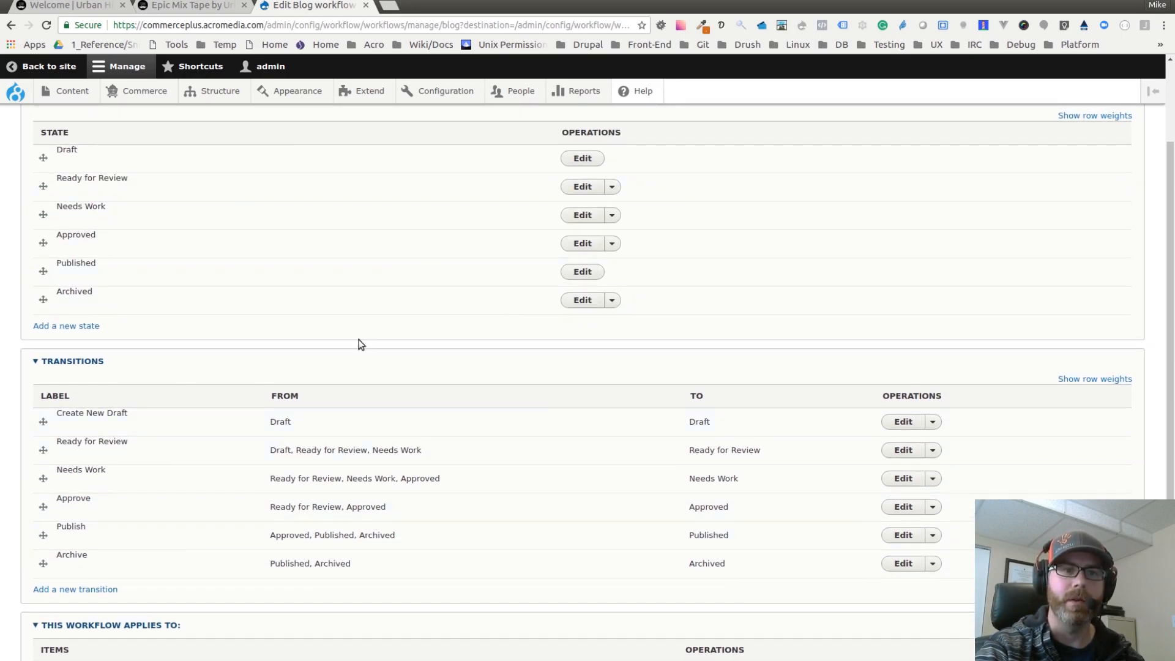
Step: Open the user Roles list and examine the Blog author, Blog reviewer, Blog publisher and other roles
mouse_move(516, 97)
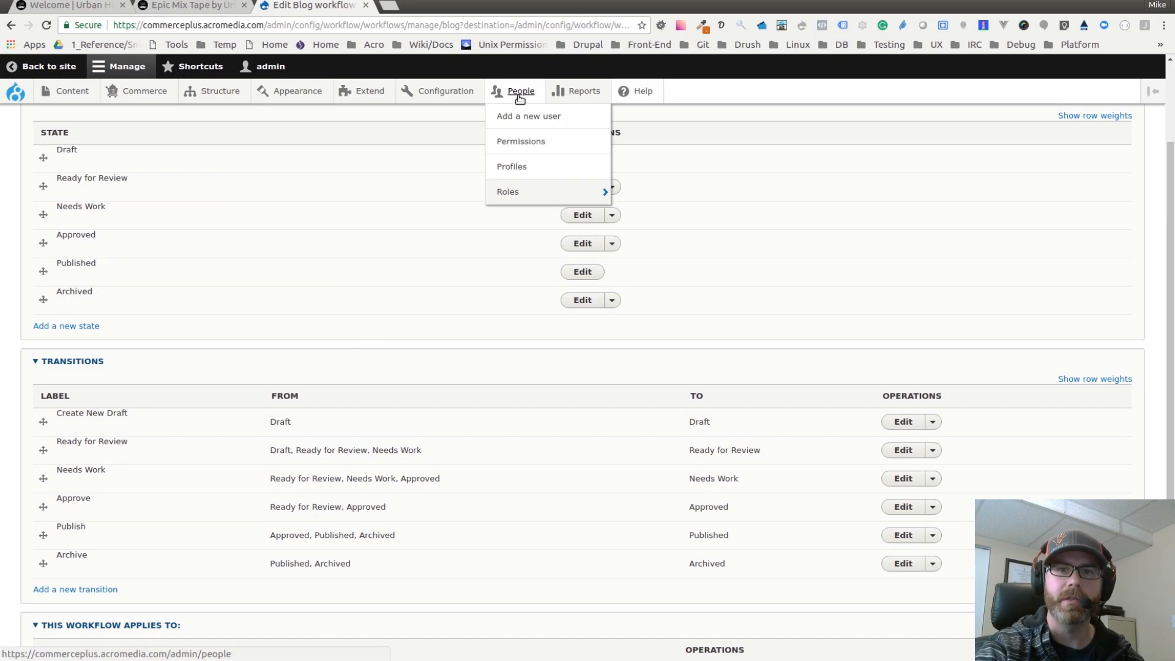
mouse_move(512, 194)
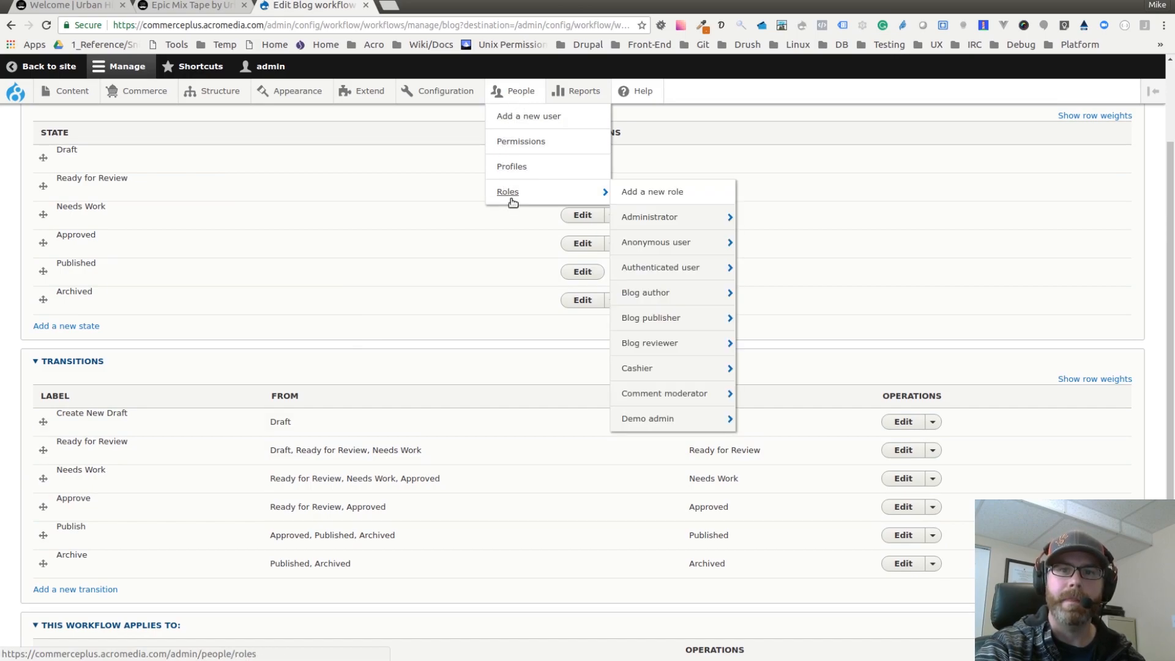
click(512, 192)
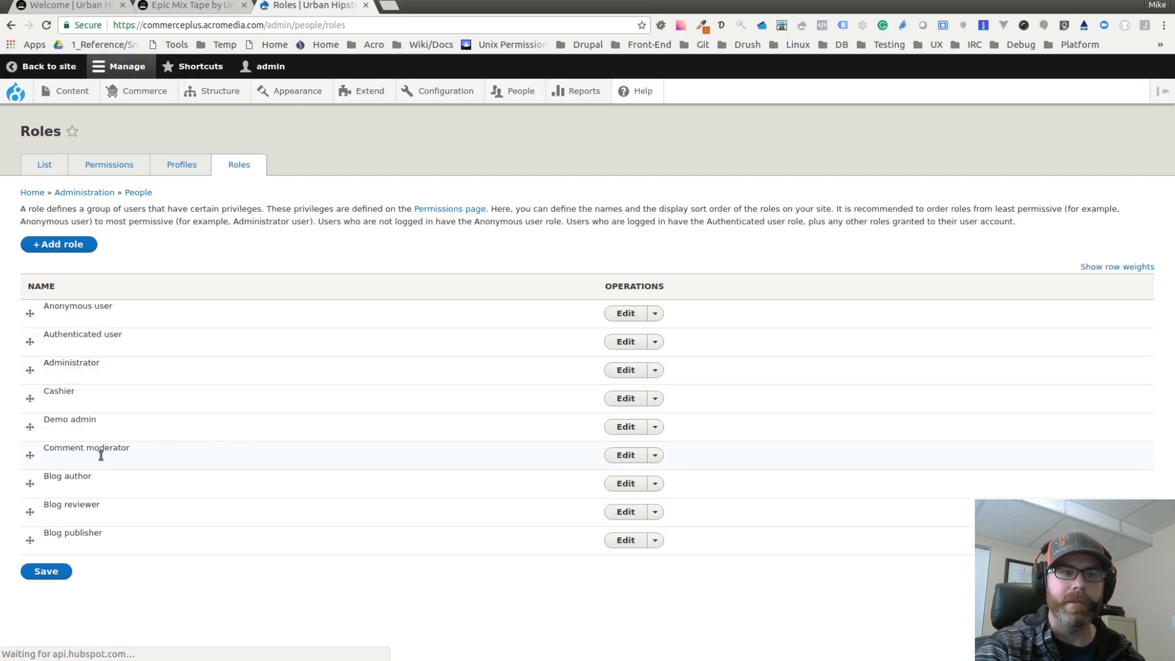
triple_click(66, 476)
double_click(75, 502)
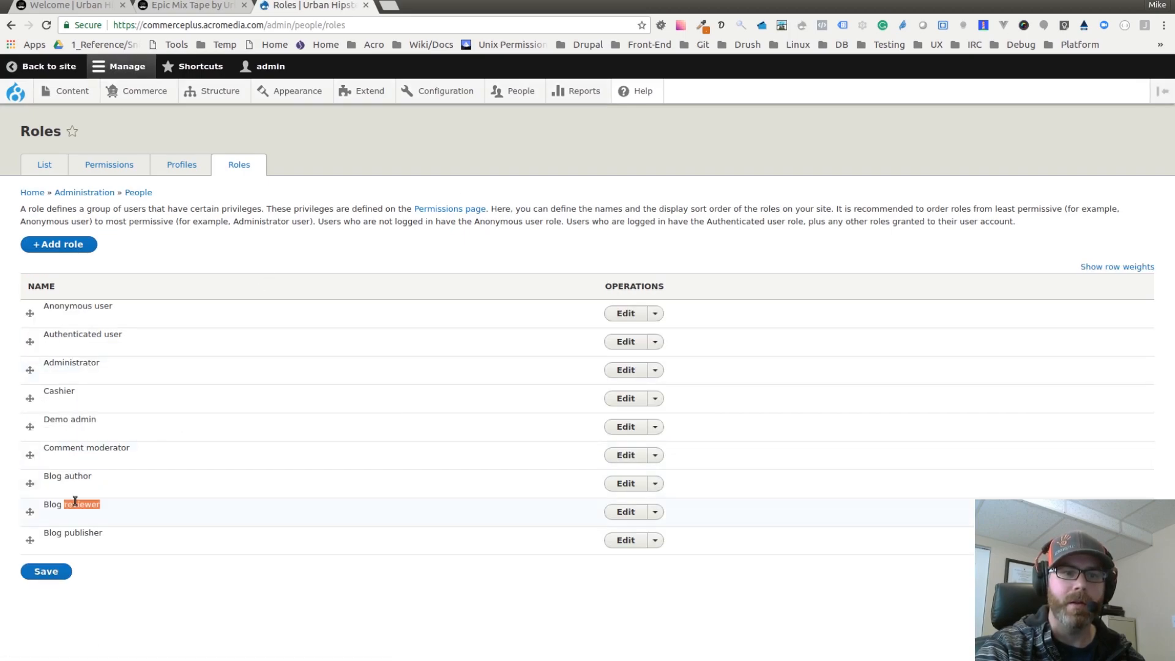
triple_click(79, 531)
click(191, 608)
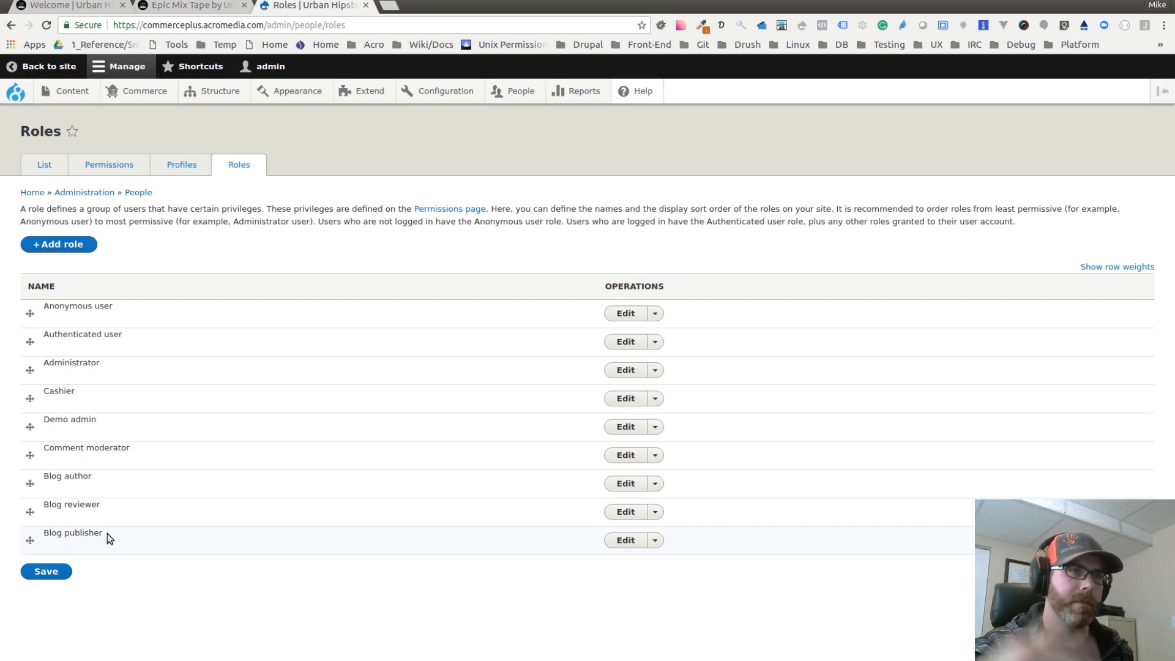
triple_click(74, 479)
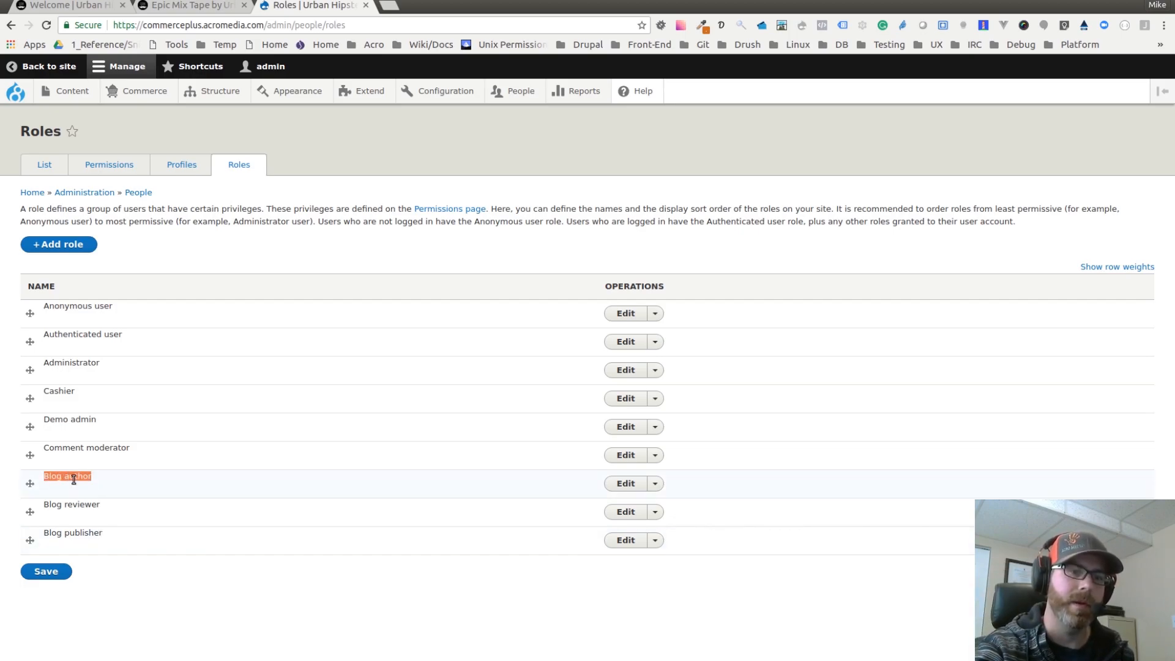
triple_click(76, 505)
triple_click(74, 529)
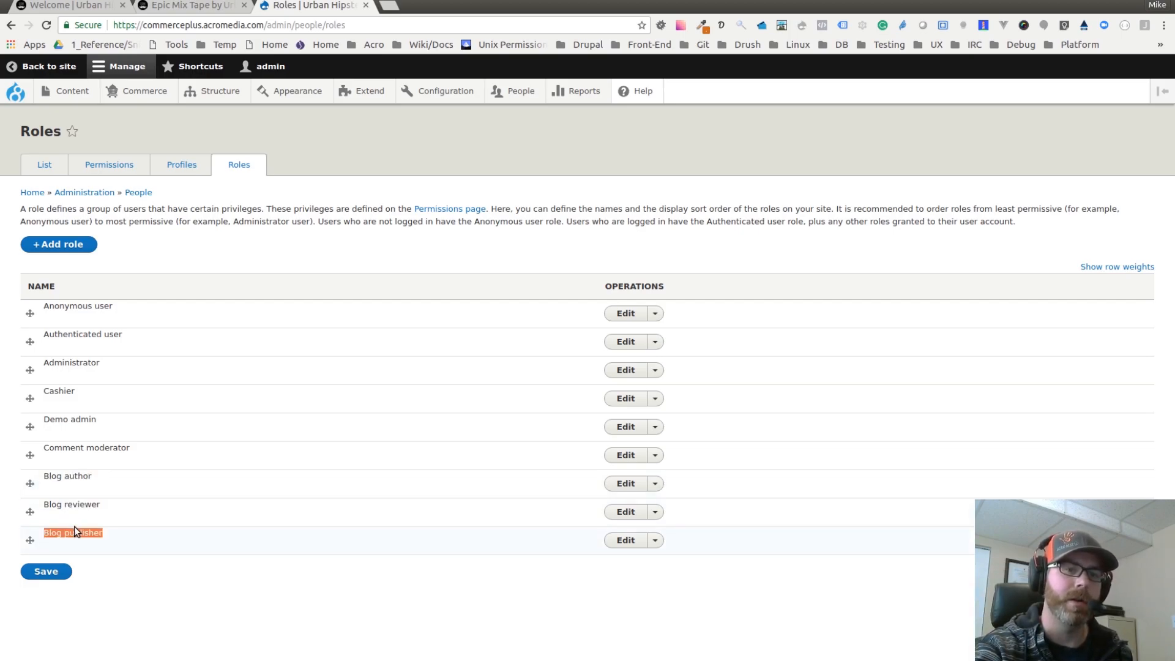
triple_click(78, 362)
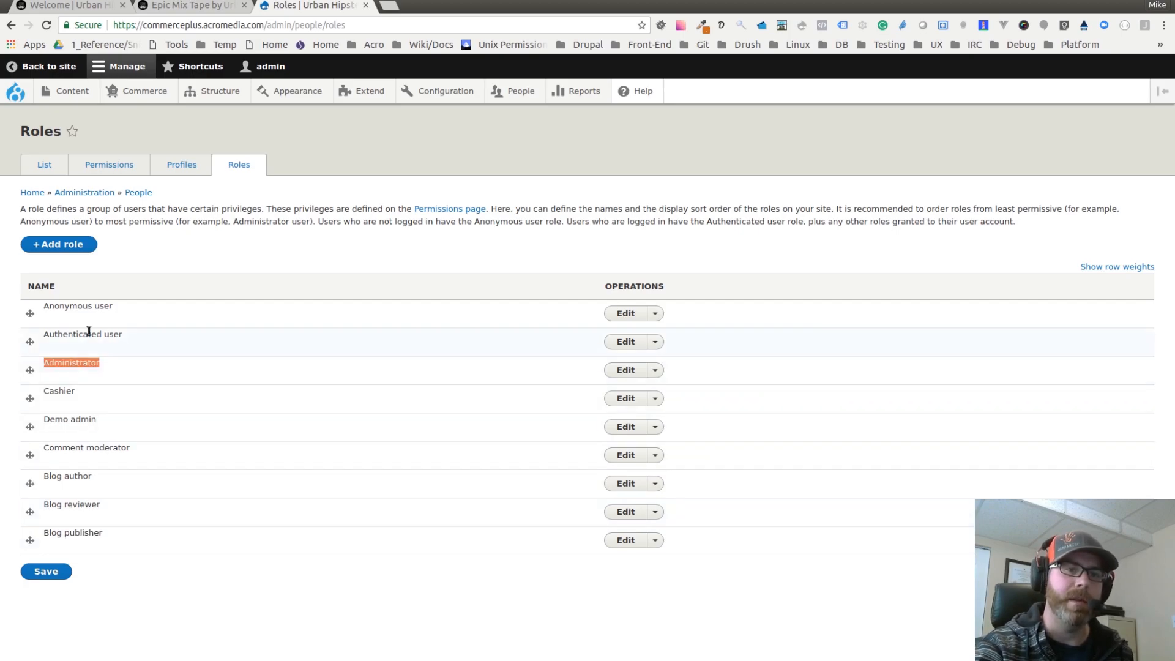
double_click(87, 335)
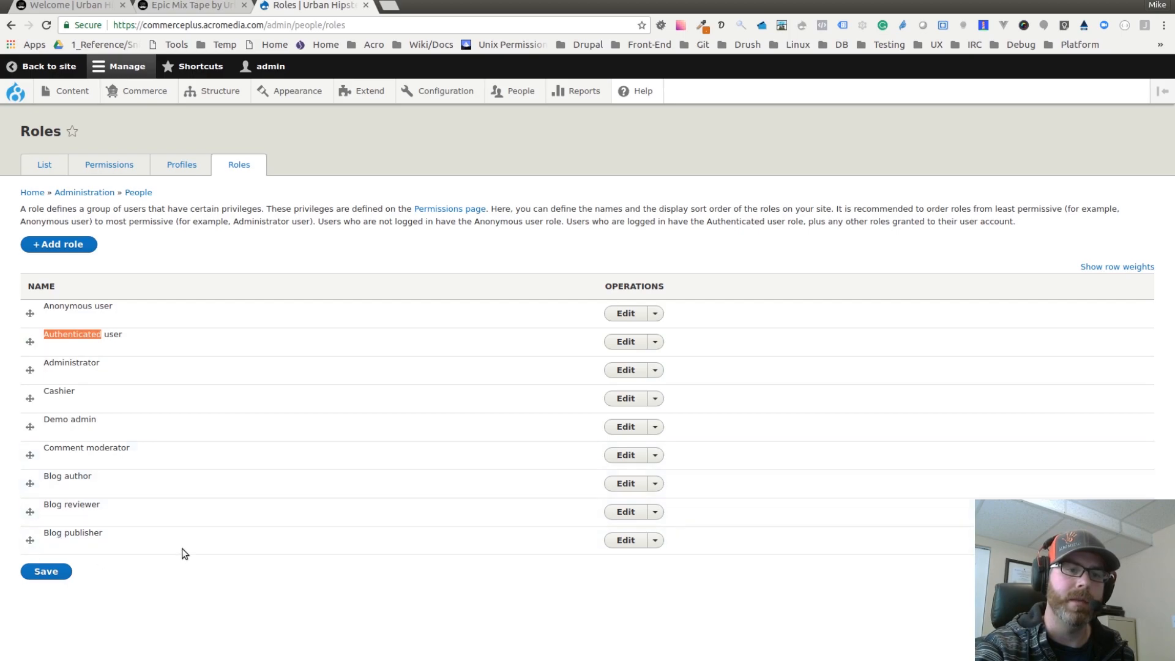
double_click(114, 334)
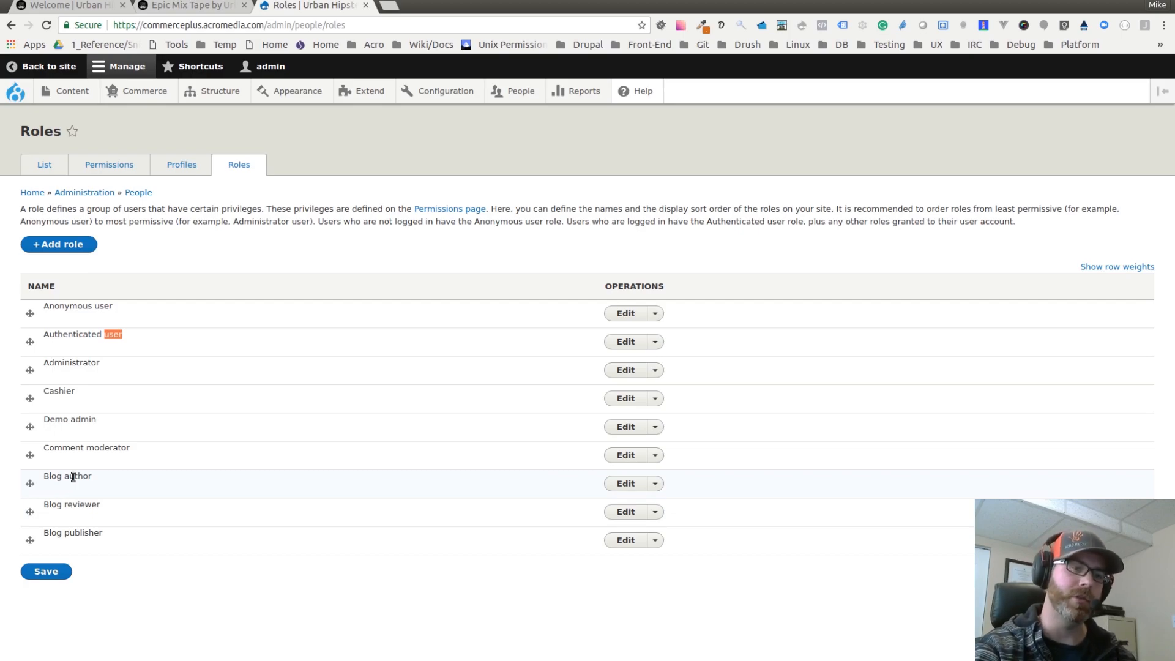
Step: Open the Permissions page, search for Content moderation and examine which Blog workflow transitions each role may use
triple_click(70, 507)
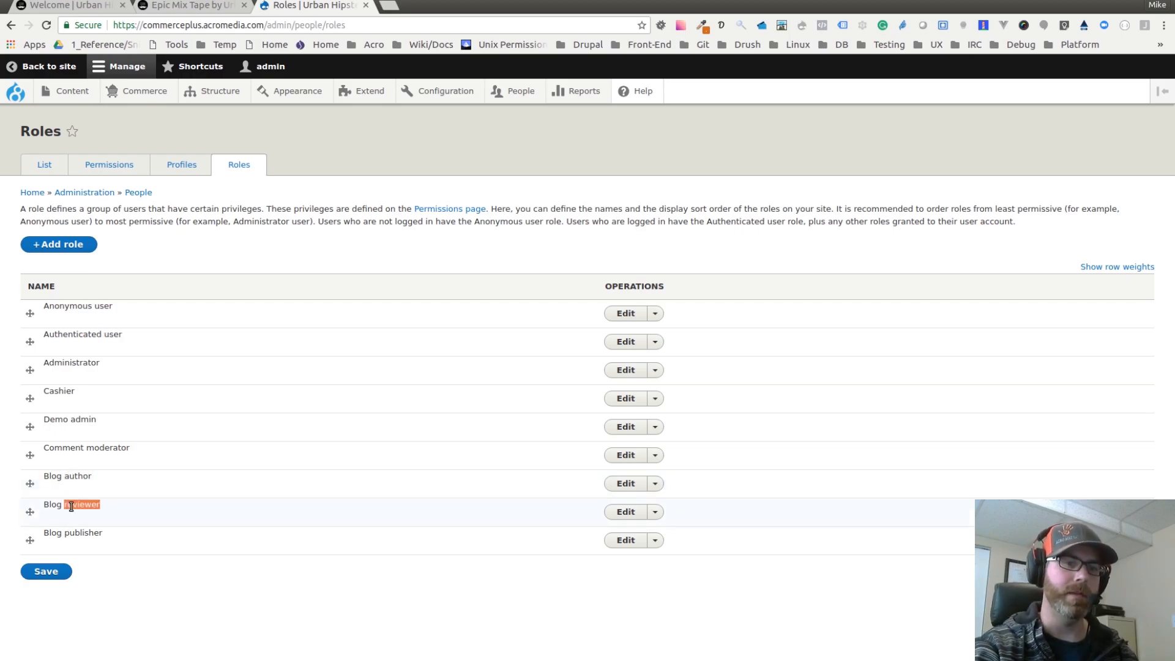
double_click(73, 529)
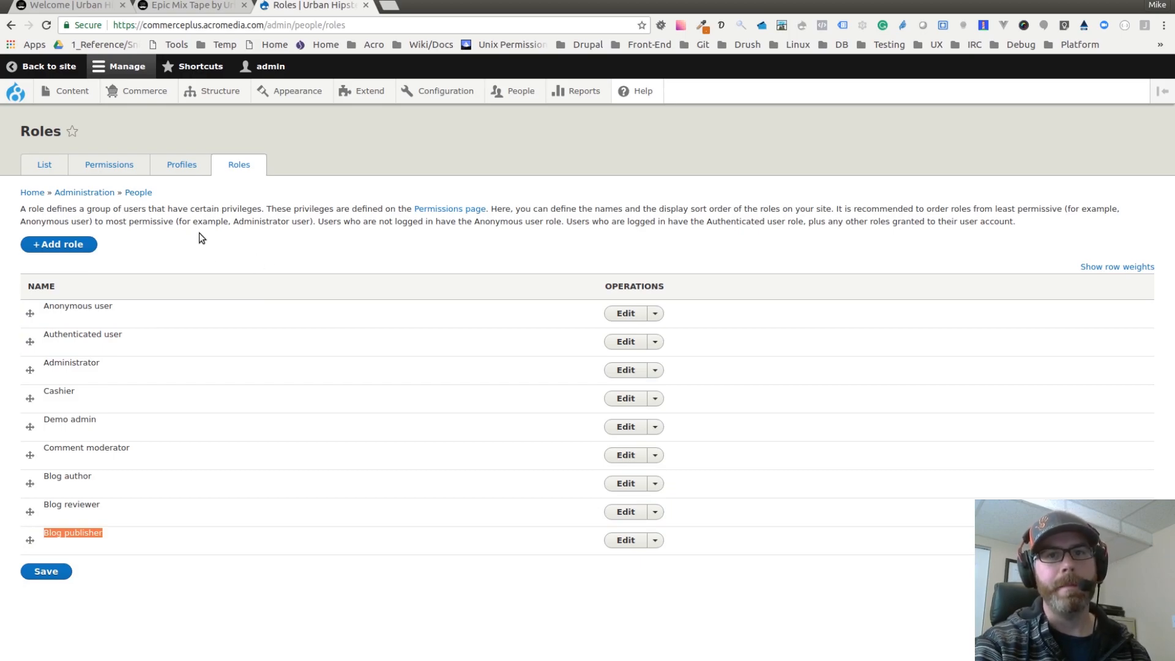
click(120, 166)
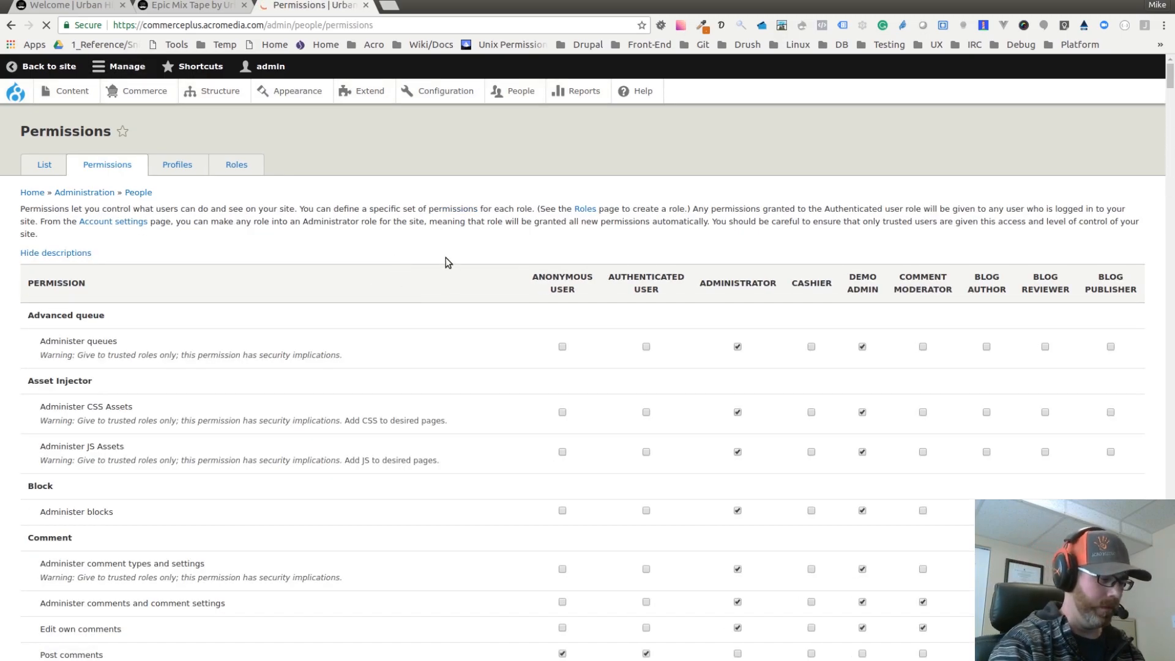
key(ctrl+f)
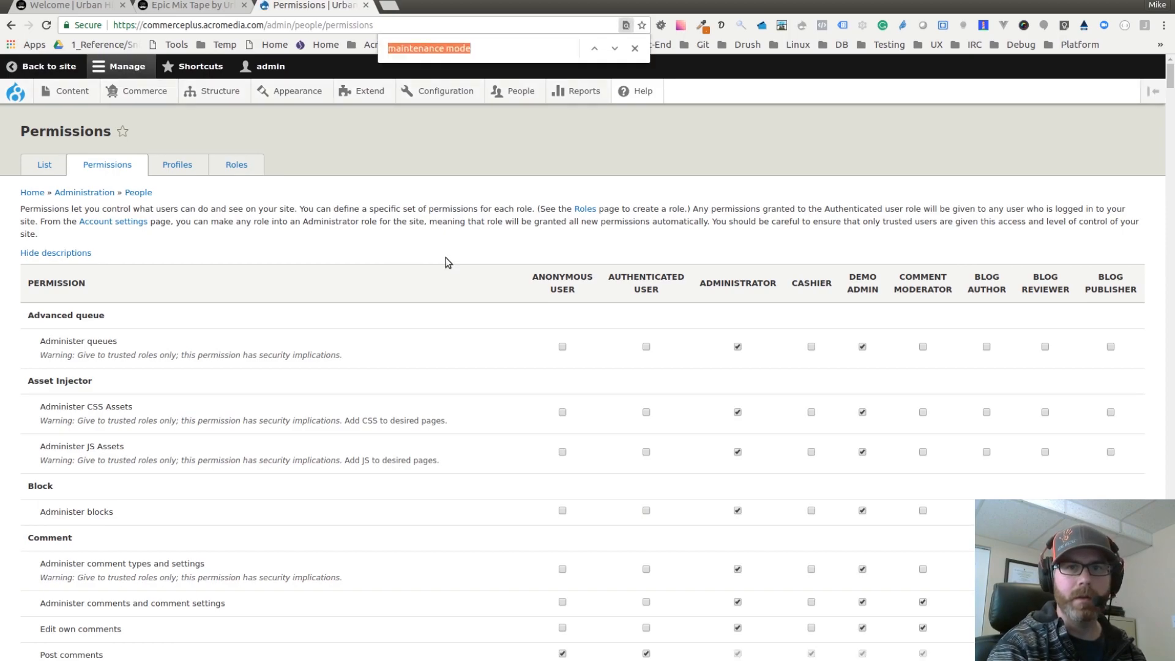
text(content mod)
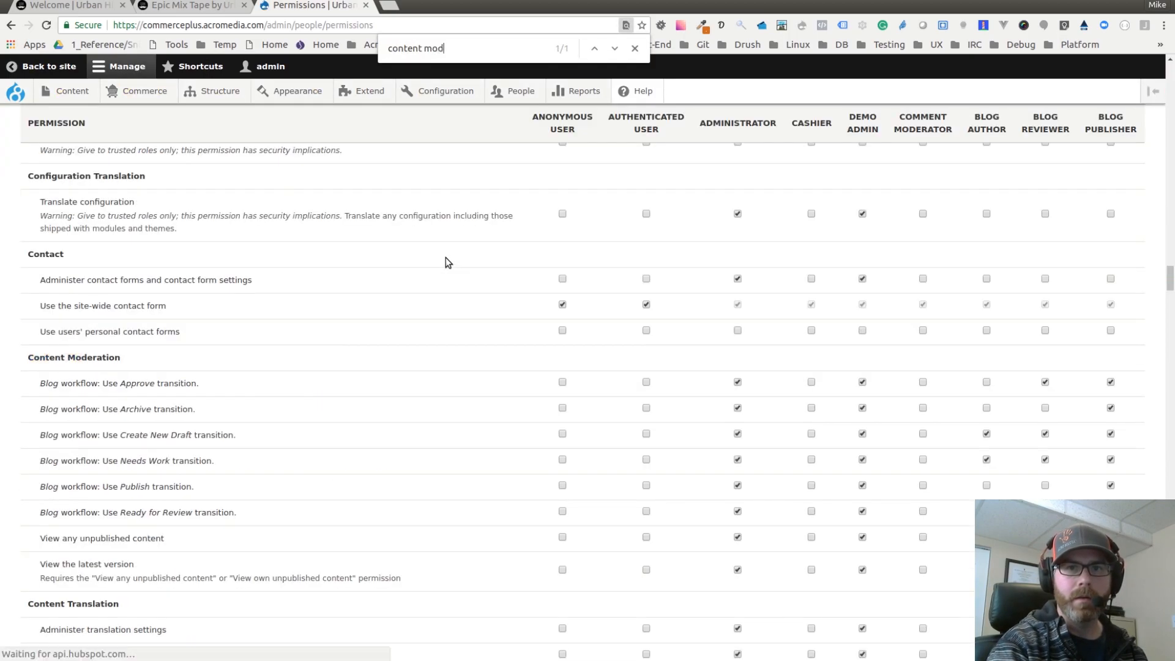
click(635, 48)
scroll(234, 369, down, 4)
drag(25, 226, 362, 448)
click(265, 242)
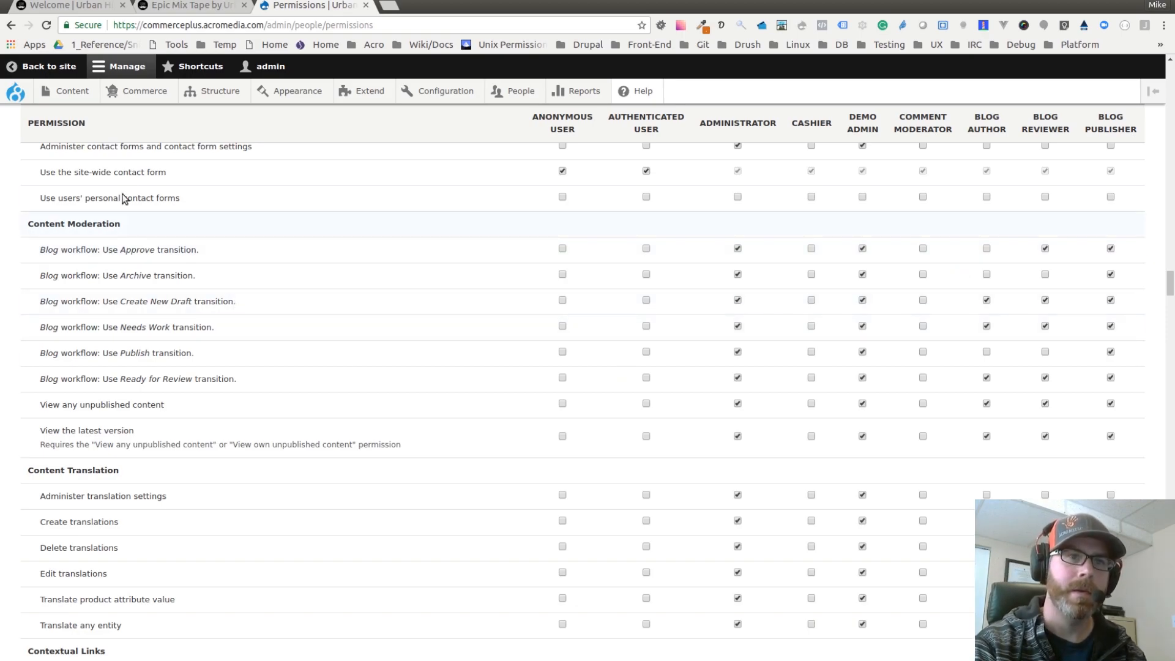
Step: Open the Moderated content list and examine each blog post's moderation state and revision log message
click(78, 93)
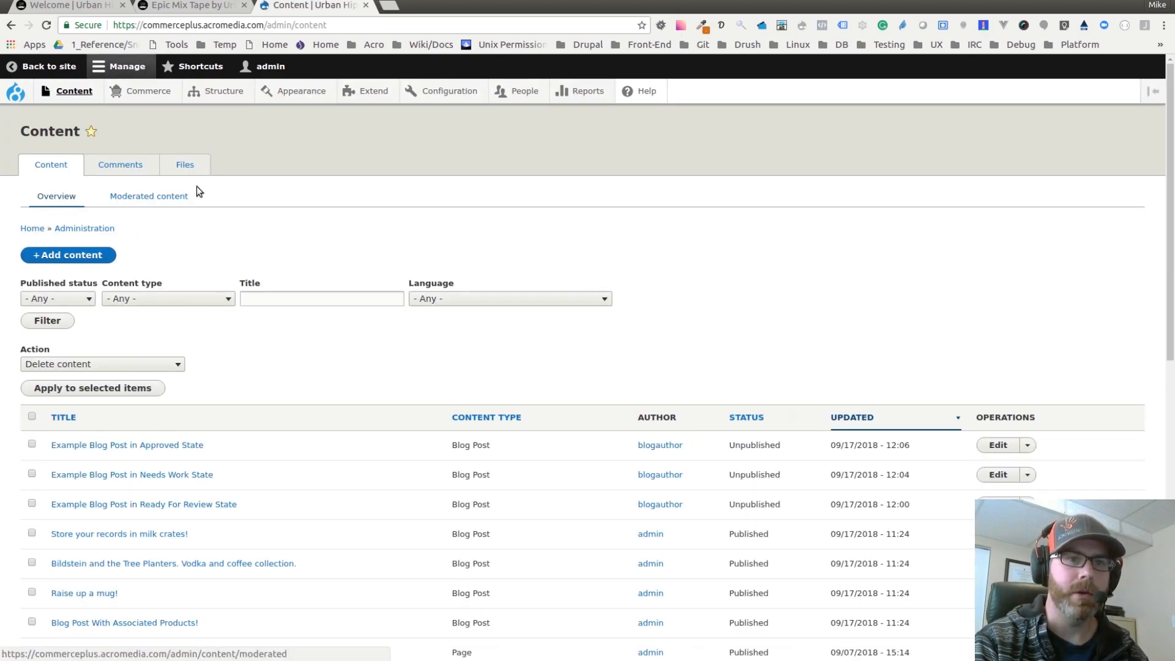
click(163, 196)
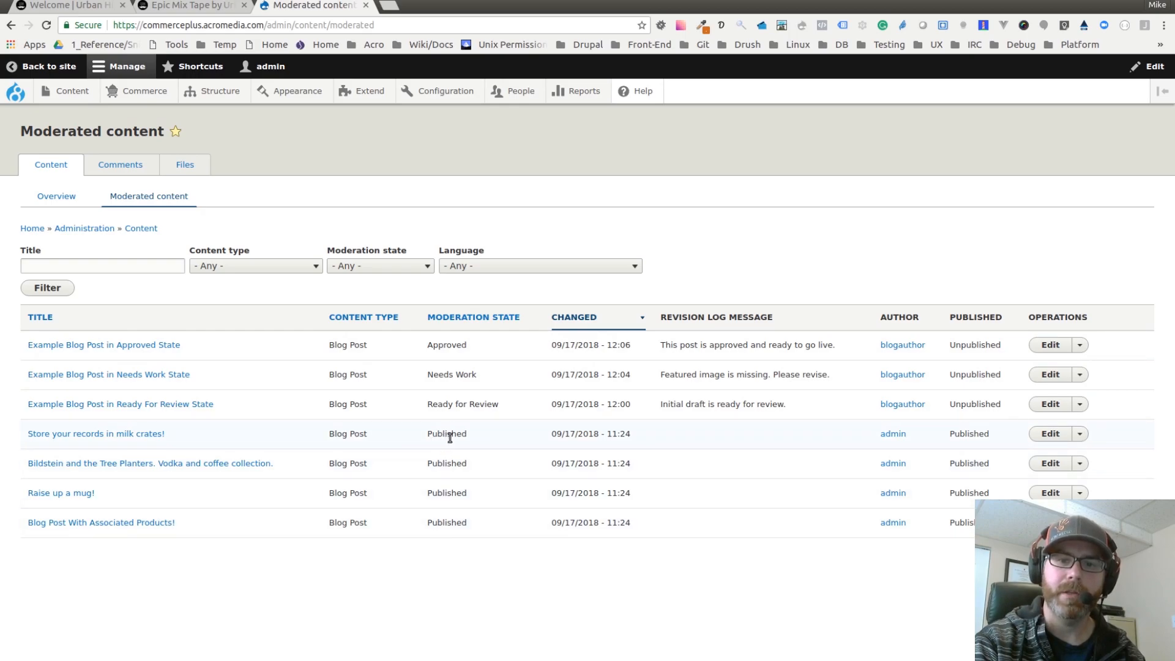
triple_click(439, 406)
click(451, 375)
triple_click(451, 374)
triple_click(451, 344)
click(469, 347)
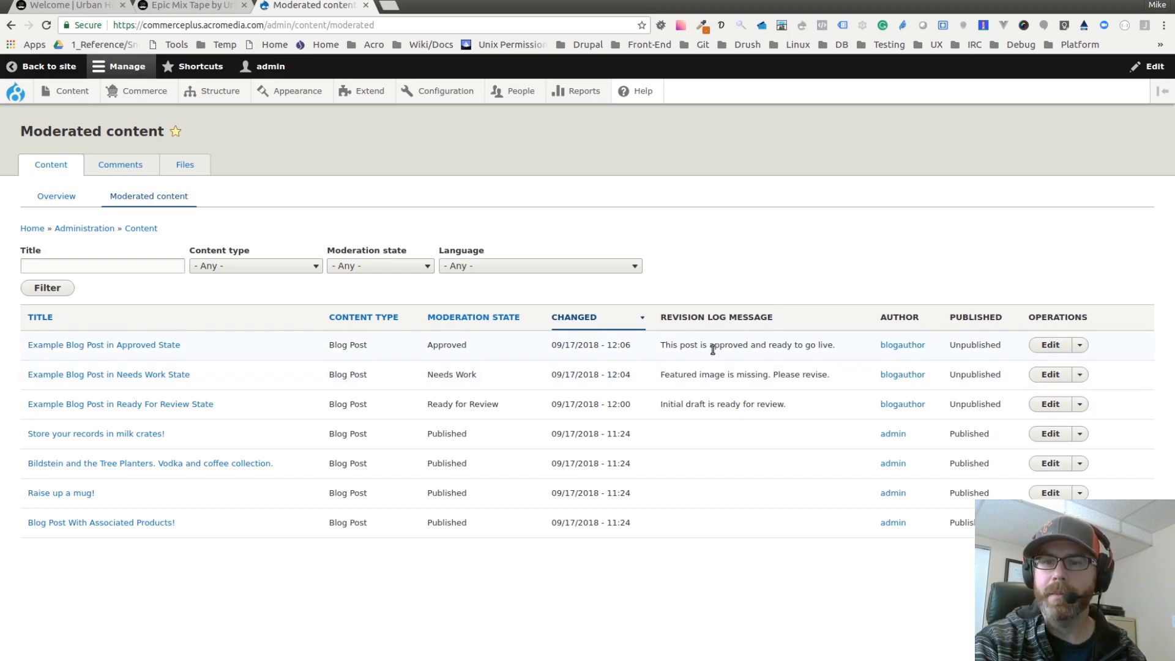
triple_click(716, 375)
click(706, 407)
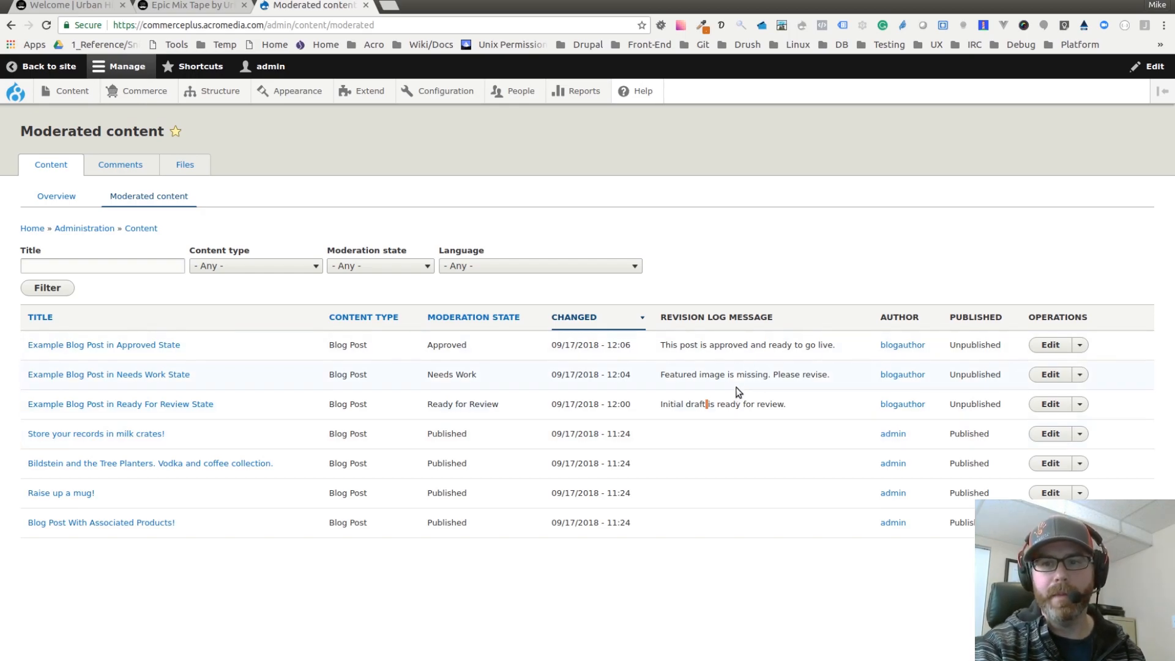
triple_click(708, 405)
click(696, 402)
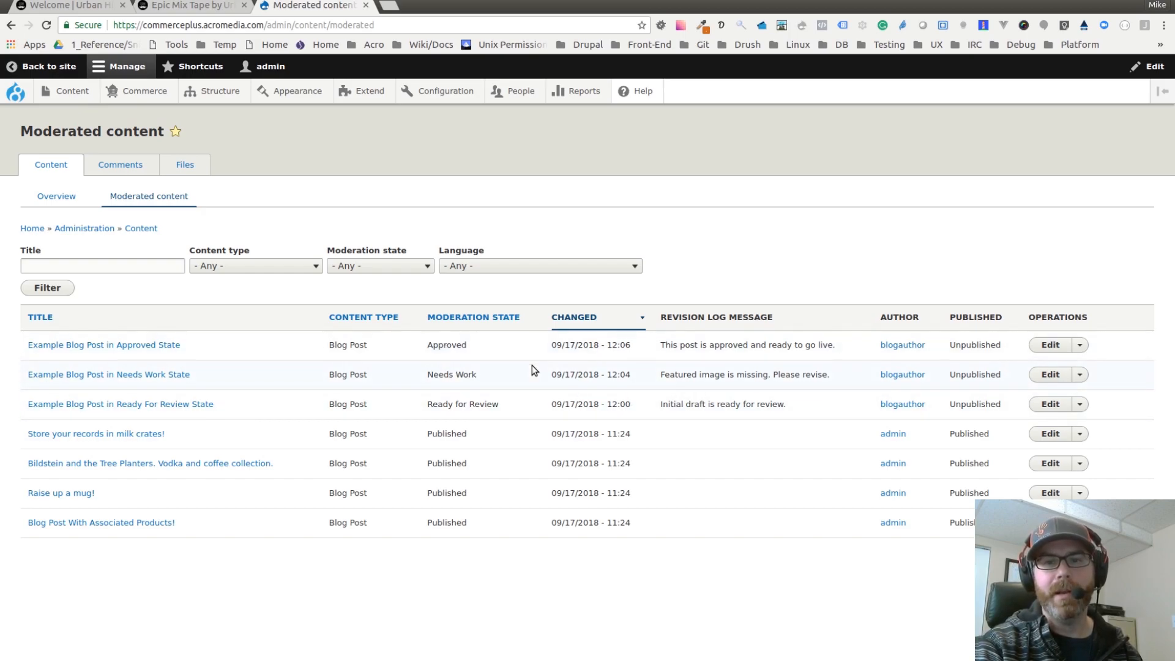
drag(663, 347, 837, 343)
click(809, 348)
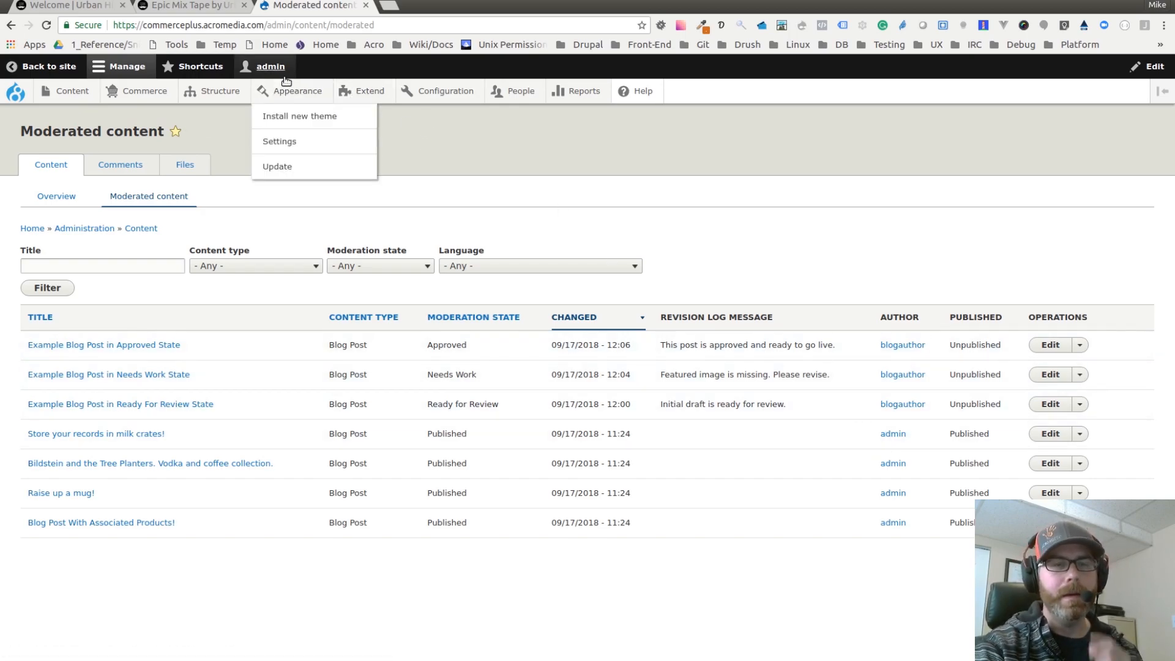
Step: Open a new incognito window and load the commerceplus.acromedia.com site in it
click(1165, 25)
click(1085, 74)
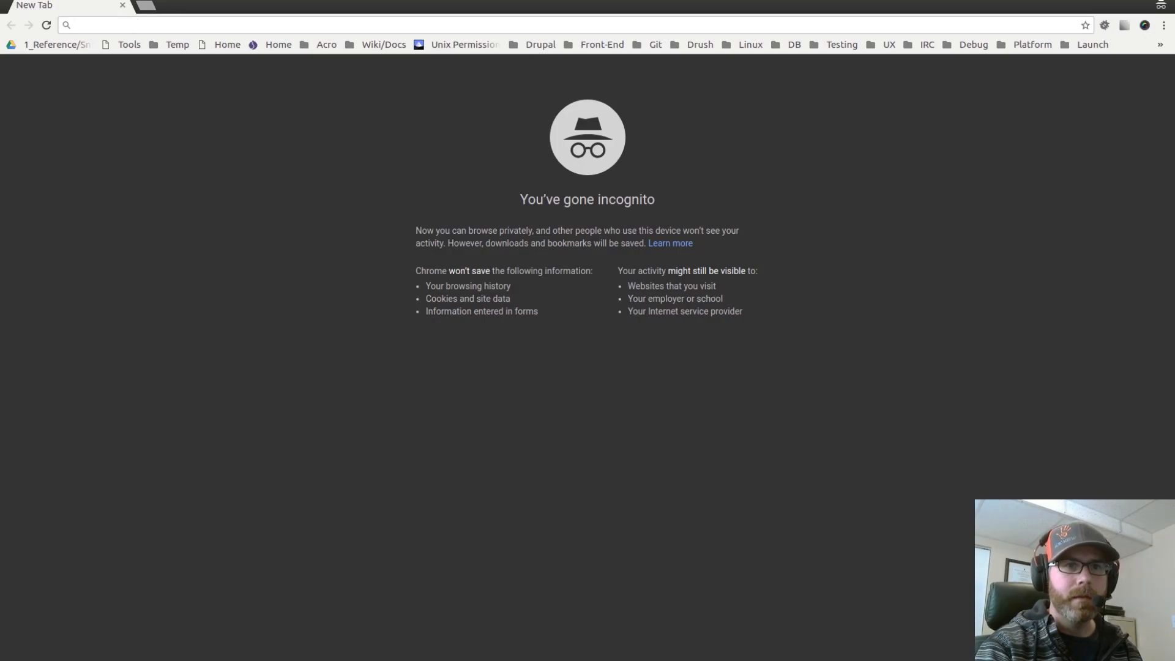
drag(254, 6, 331, 115)
drag(207, 122, 0, 147)
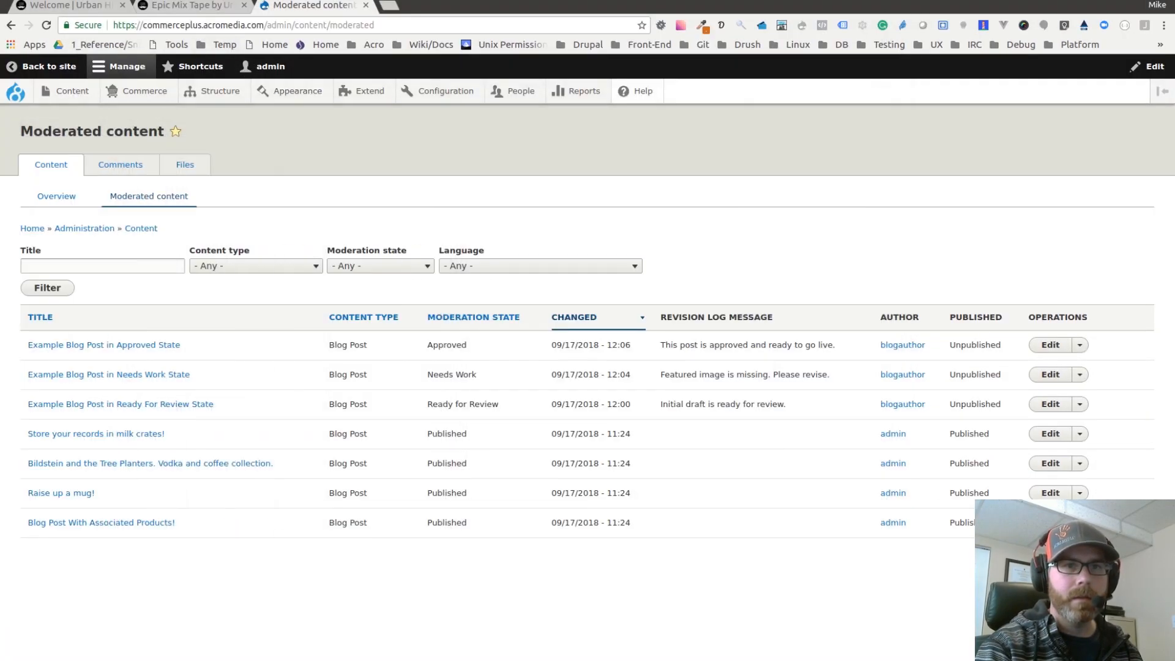
click(258, 31)
drag(267, 27, 113, 27)
key(ctrl+c)
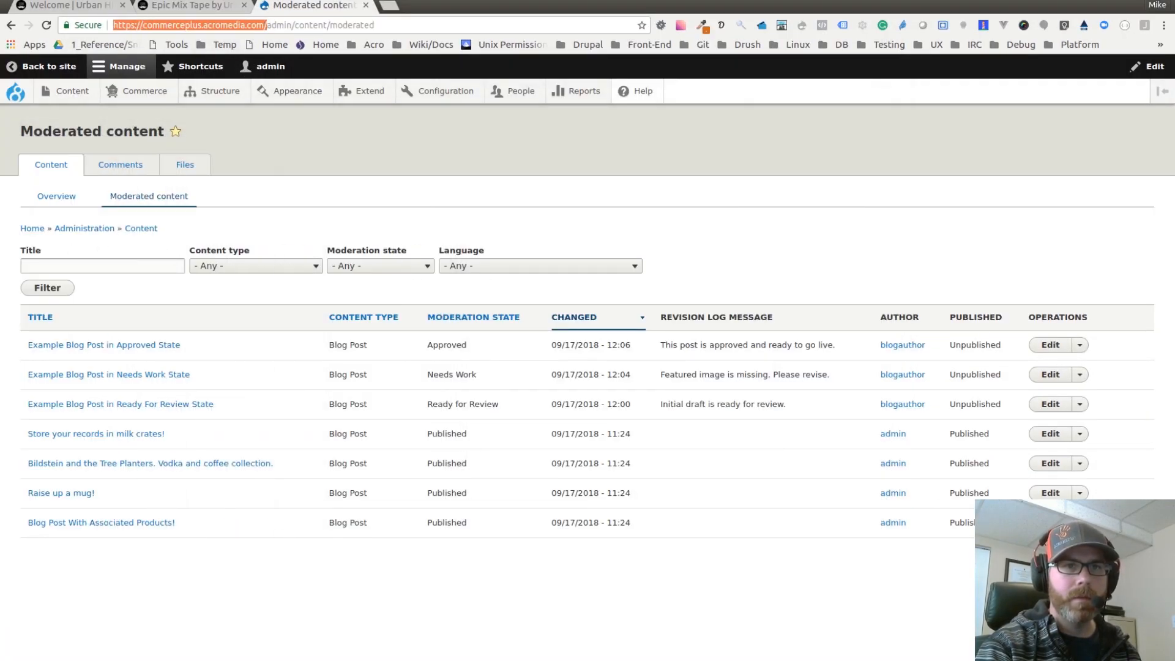
drag(0, 422, 464, 2)
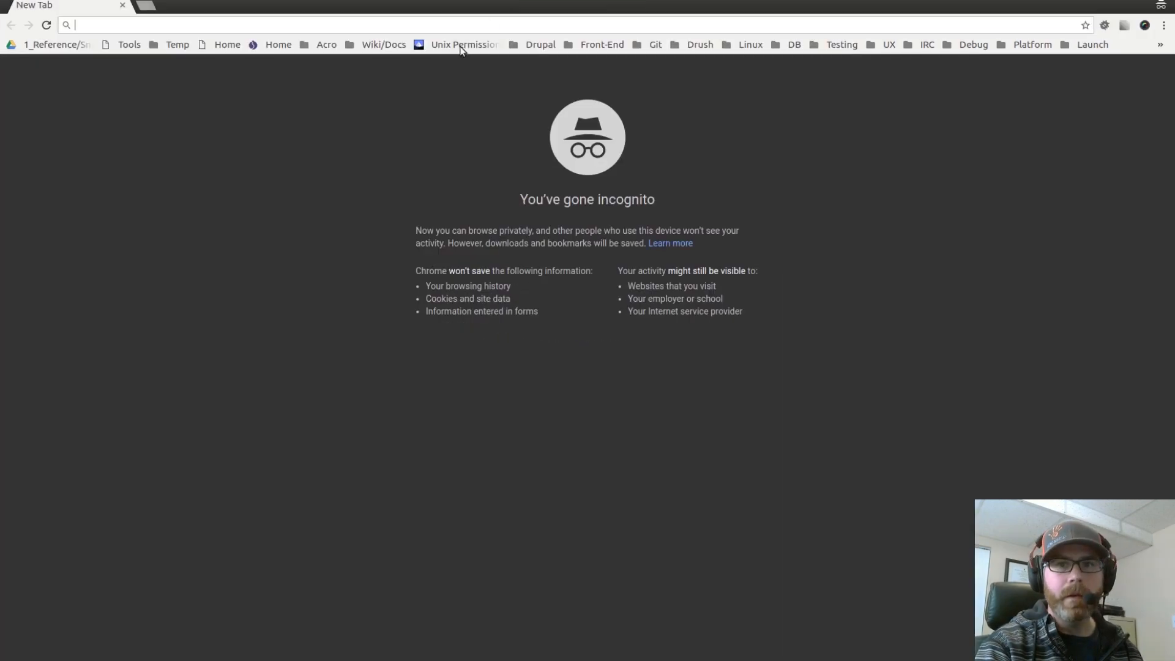
key(ctrl+v)
key(Return)
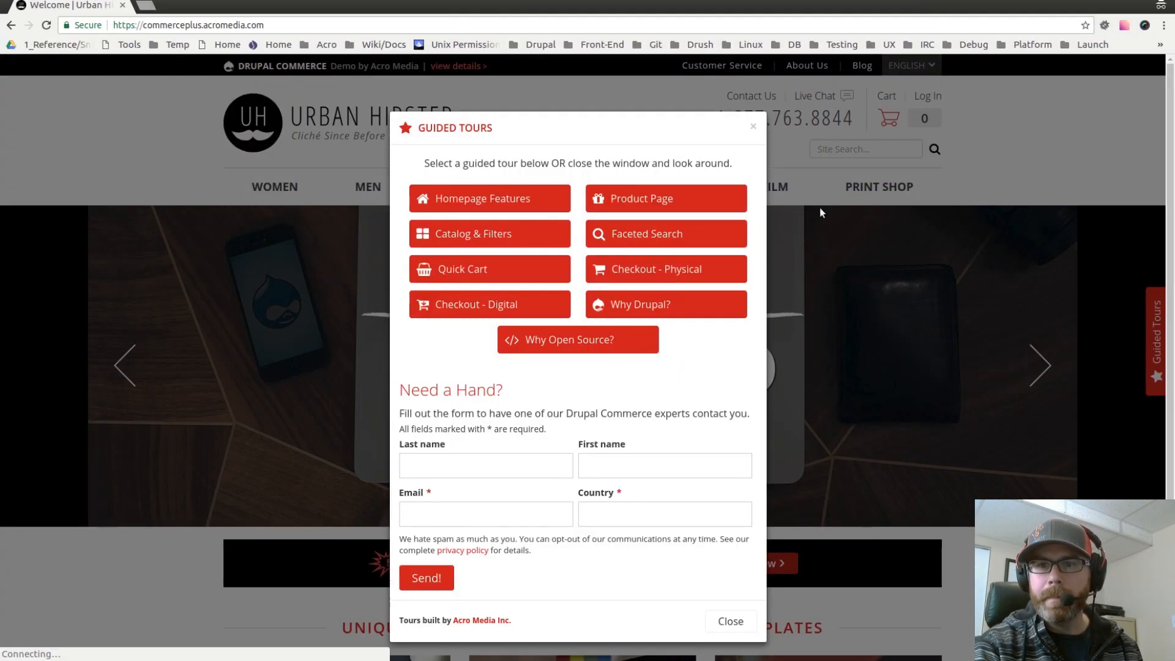
Step: Close the guided tours popup and log in as blogauthor, entering the account password
click(754, 126)
click(928, 96)
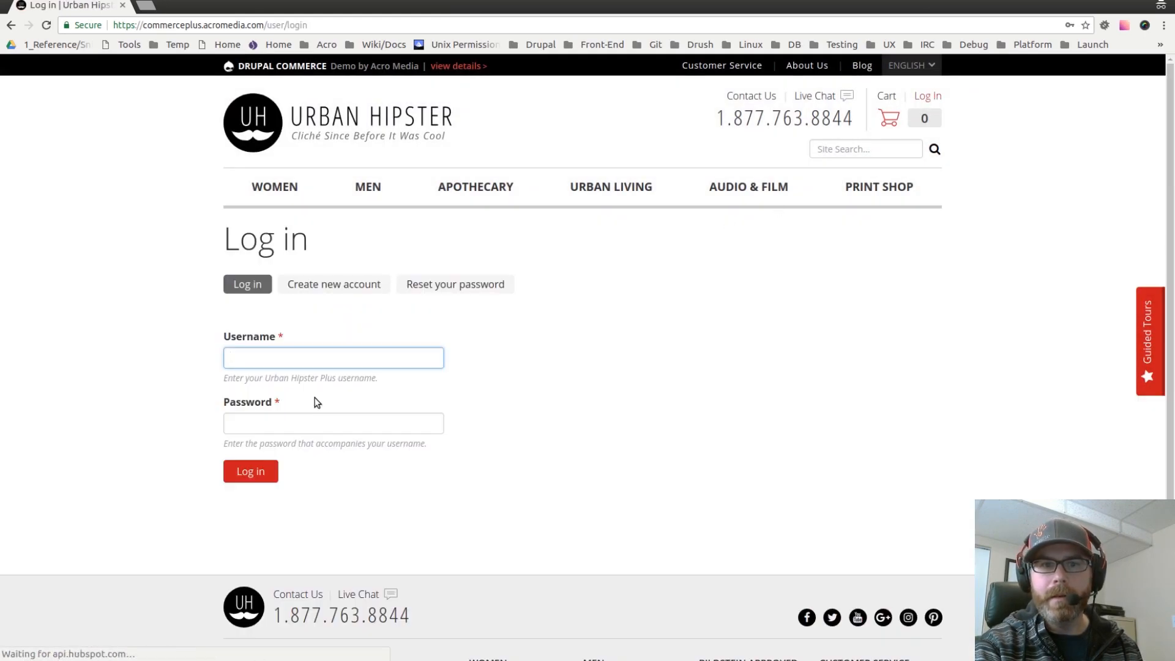
click(317, 361)
text(blogreviewer)
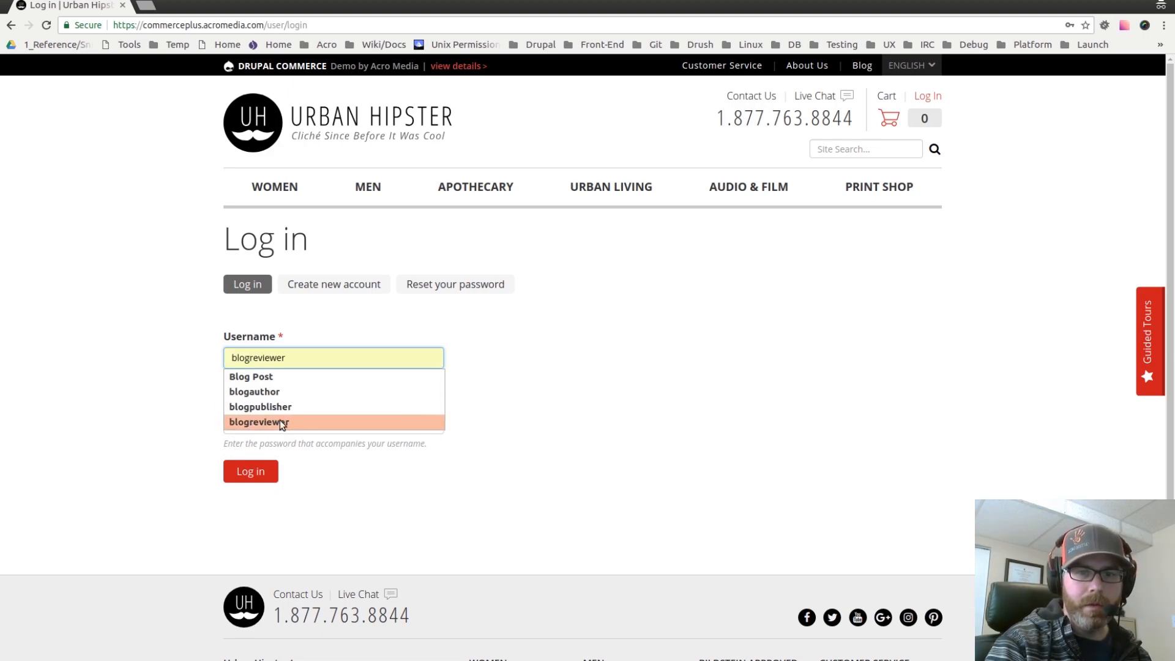
click(270, 394)
double_click(260, 360)
key(ctrl+c)
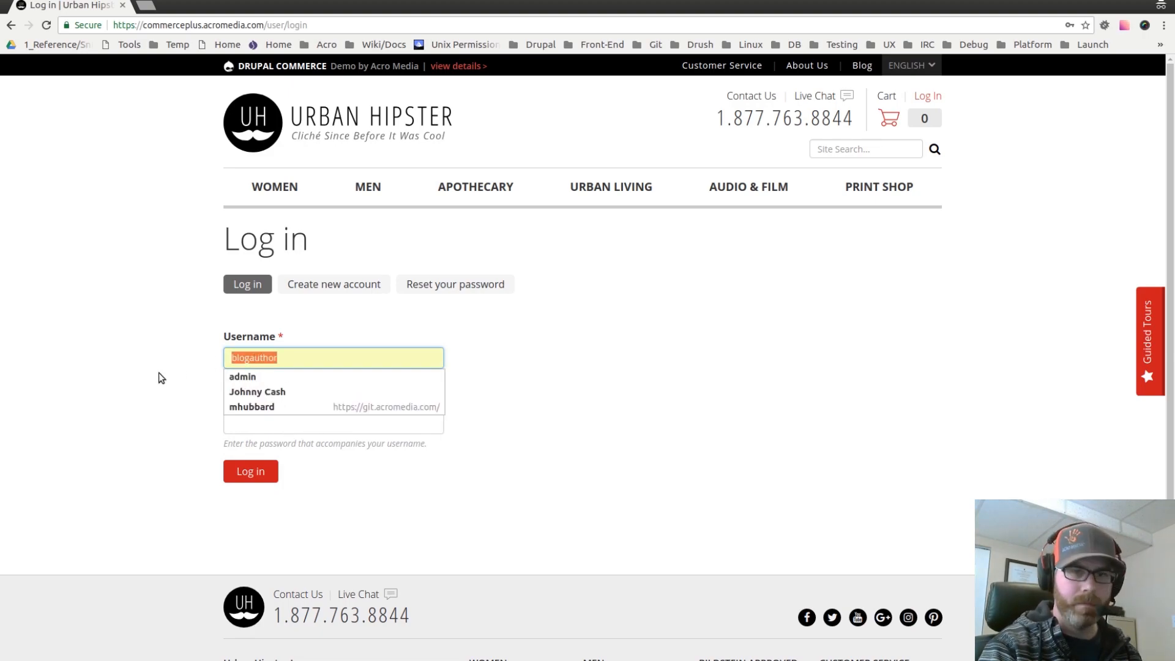
click(159, 373)
click(264, 423)
key(ctrl+v)
click(175, 425)
click(257, 474)
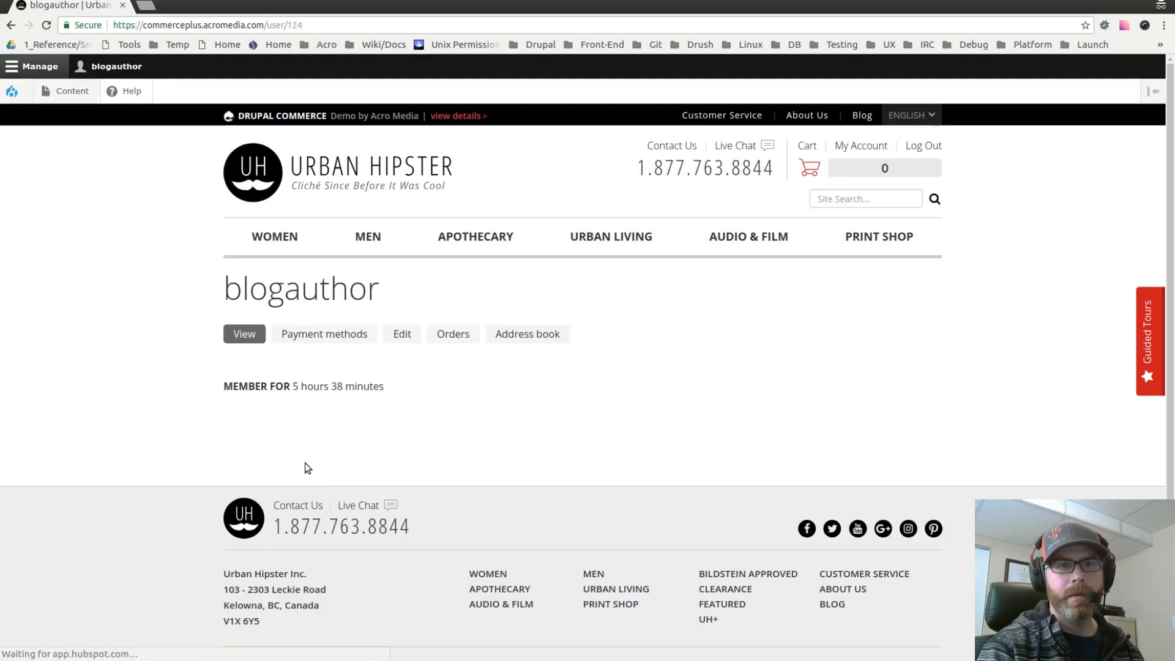
Step: Open the Create Blog Post form as blogauthor and check which moderation states it can be saved as
mouse_move(61, 93)
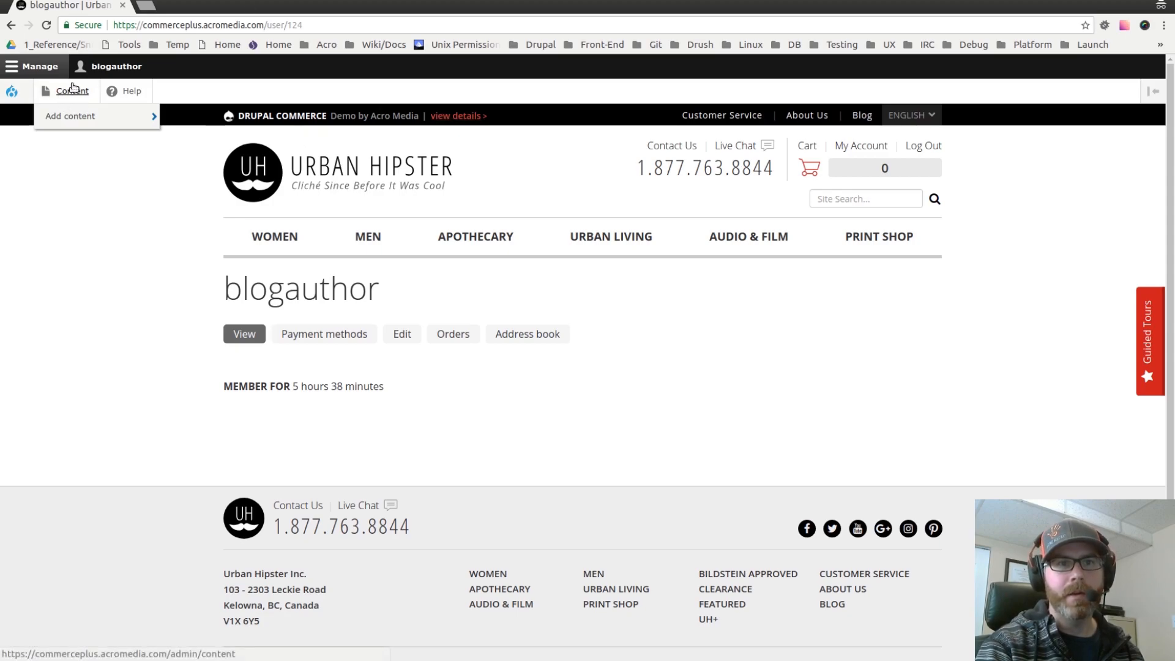
mouse_move(67, 122)
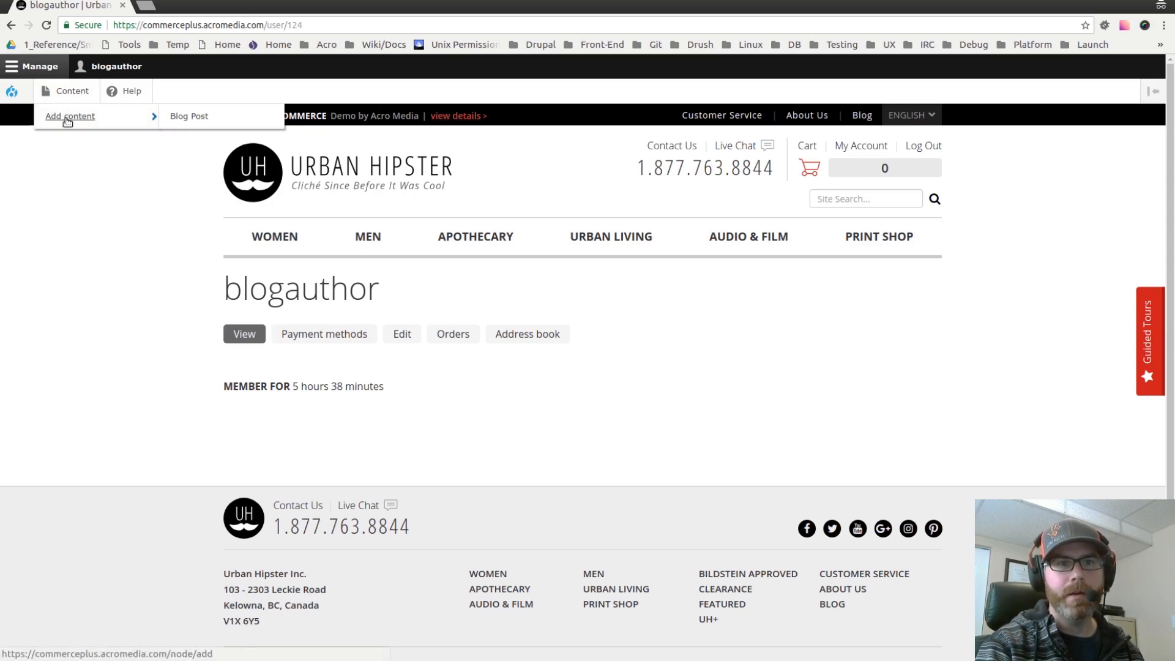
click(185, 120)
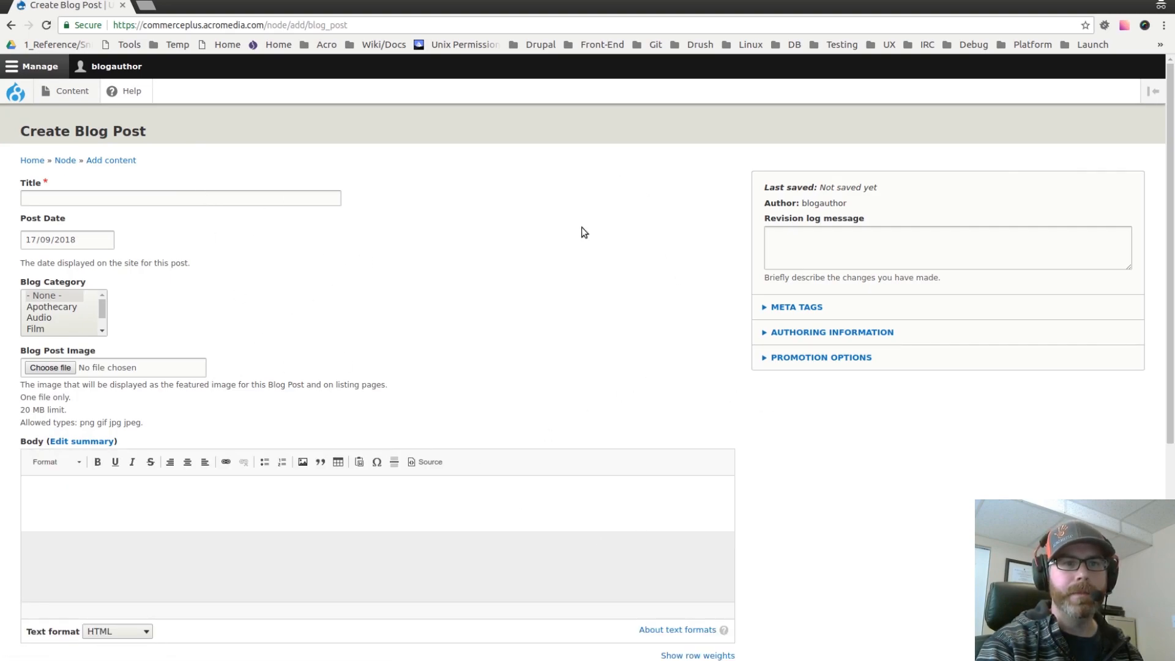
scroll(692, 300, down, 2)
scroll(764, 340, down, 5)
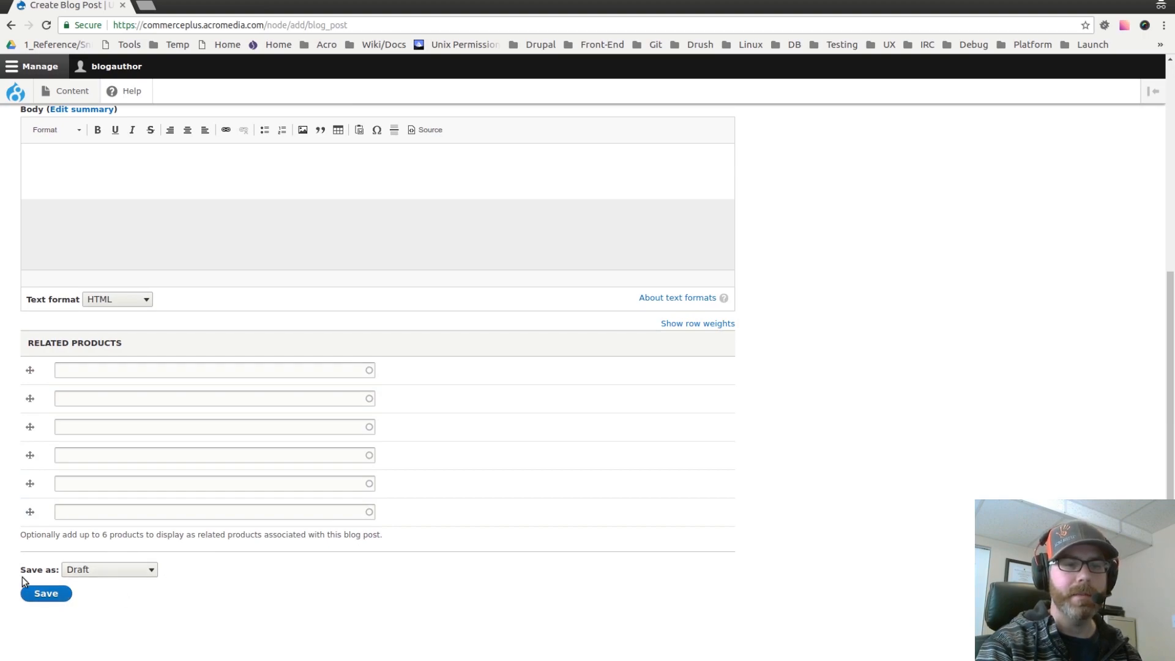
click(145, 572)
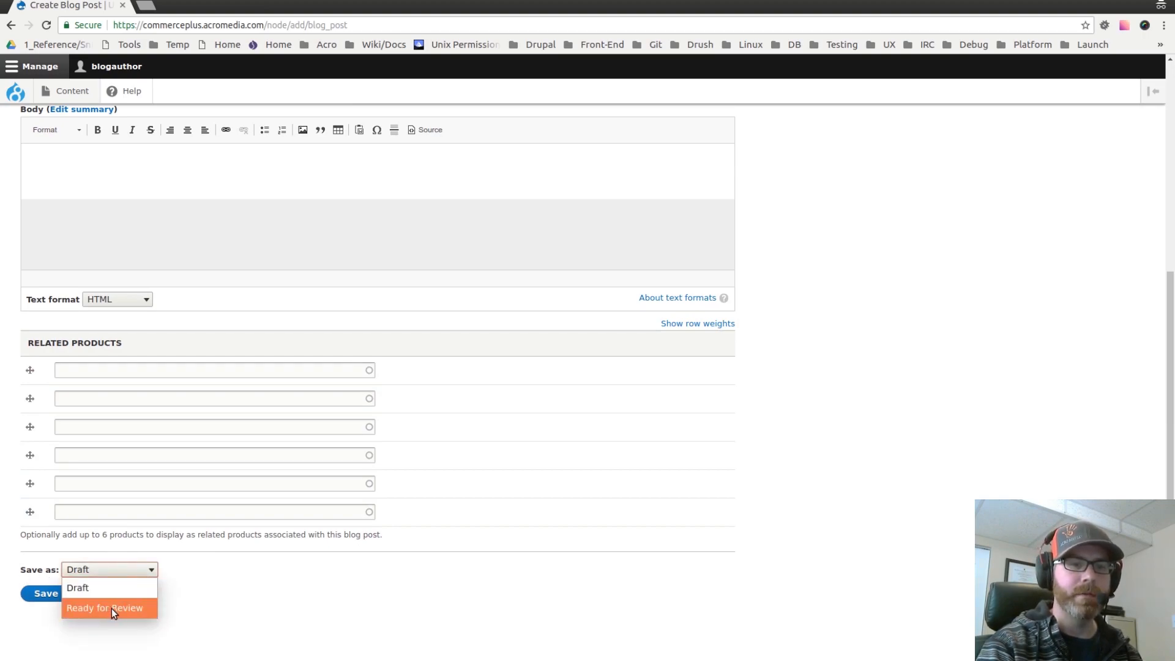
click(307, 627)
scroll(968, 494, up, 3)
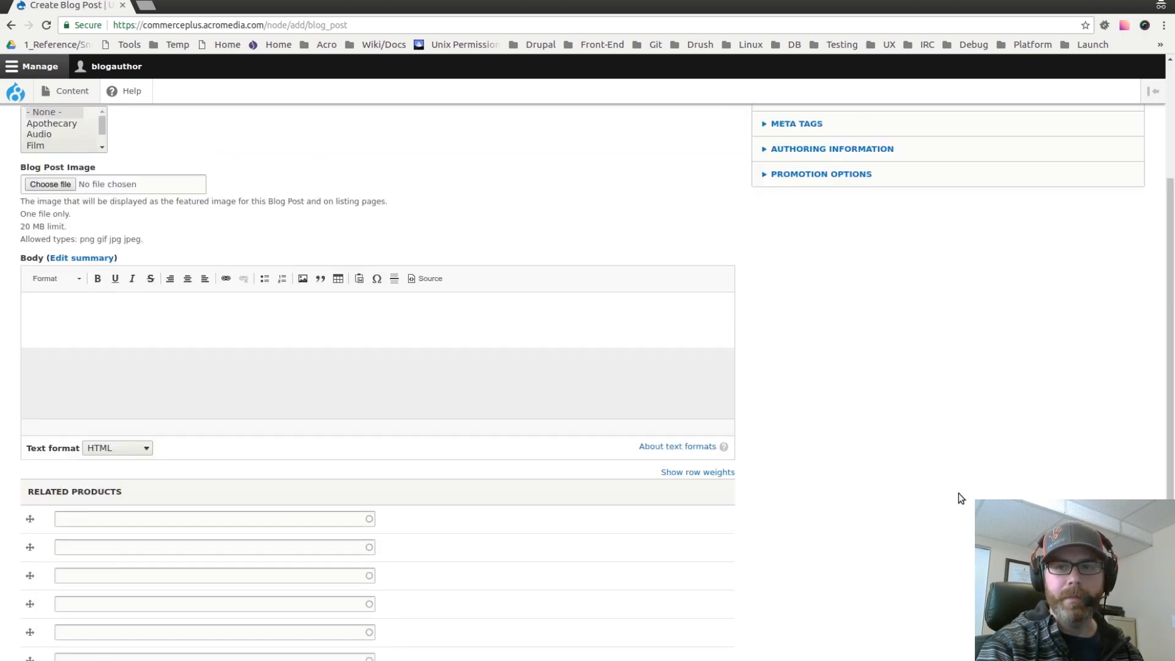
scroll(955, 489, up, 4)
Step: Open the Moderated content list and edit the Example Blog Post in Needs Work State
click(71, 92)
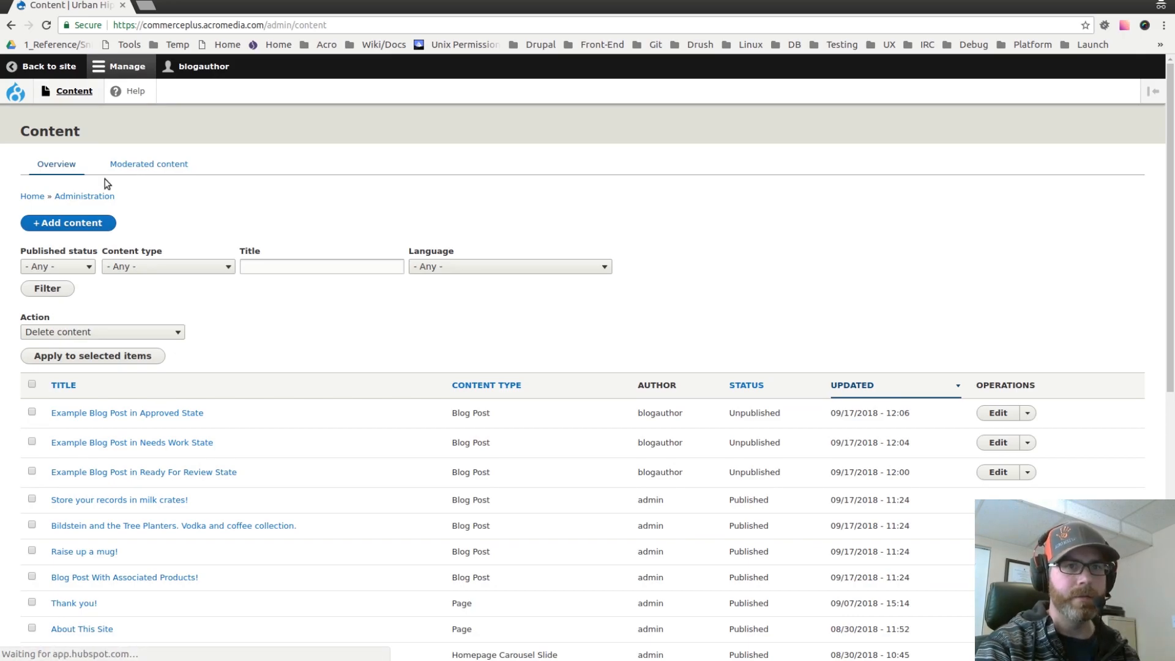
click(143, 166)
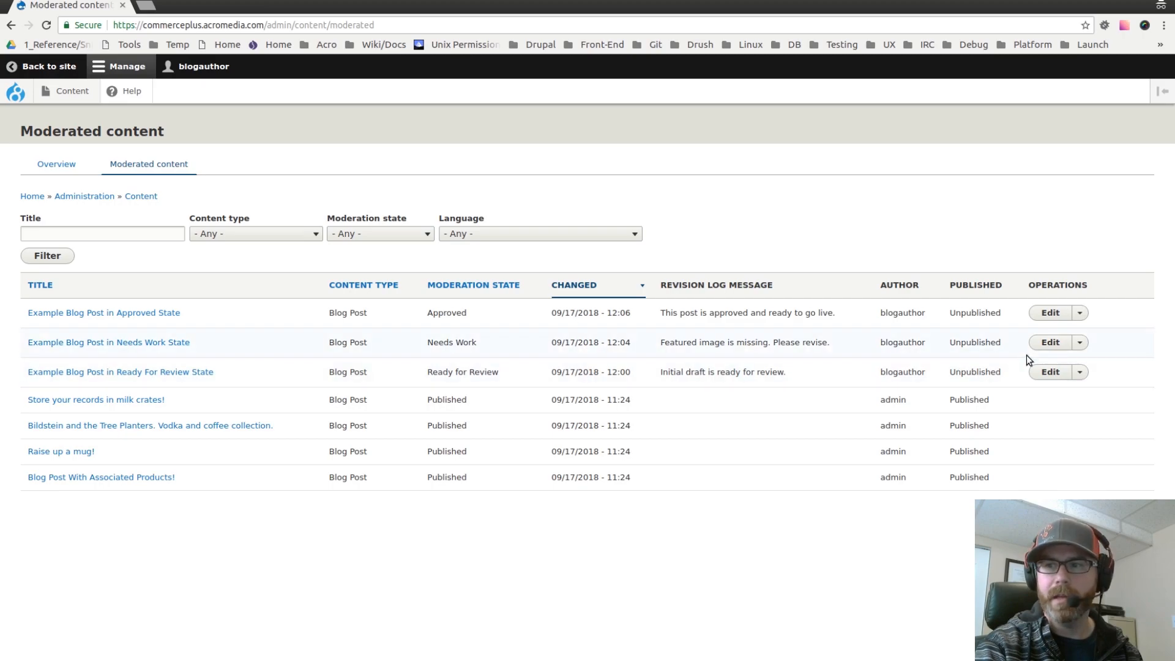
click(1050, 343)
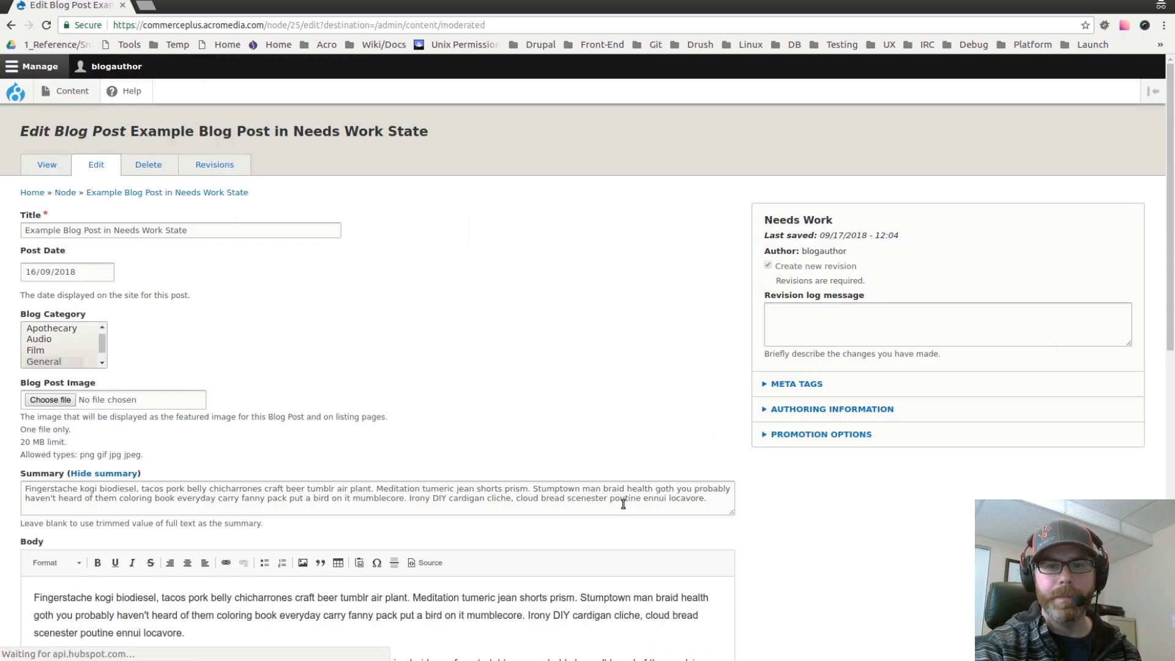
Step: Look over the post's edit form, including the blog post image chooser and the moderation state choices at the end
scroll(743, 549, down, 10)
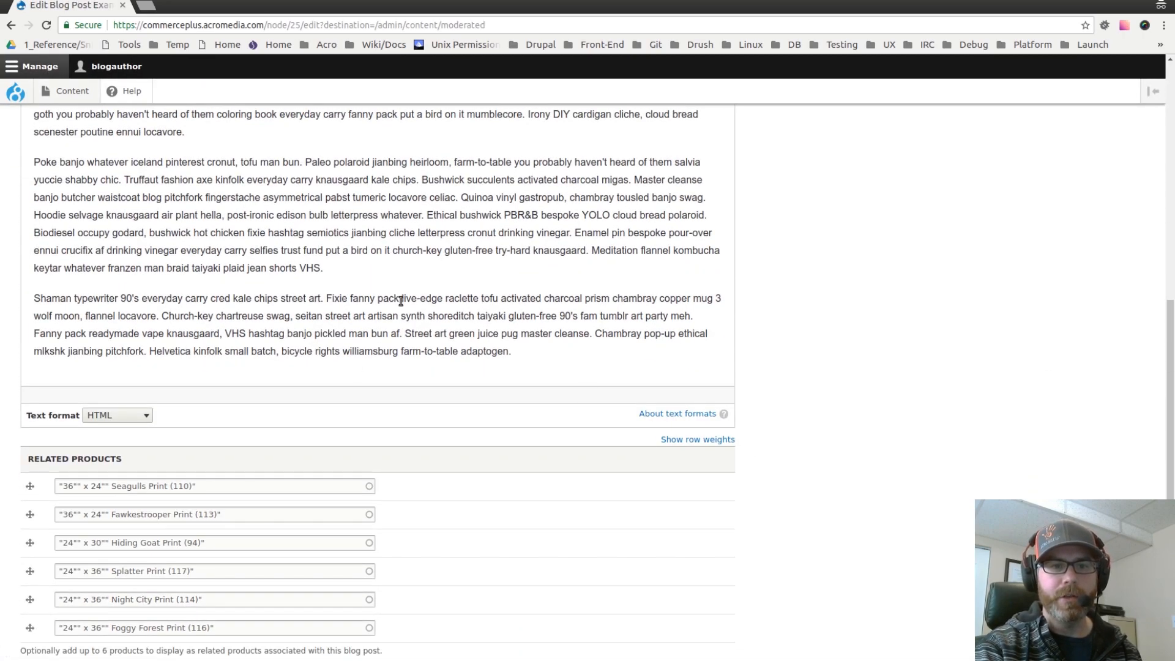
scroll(401, 300, up, 10)
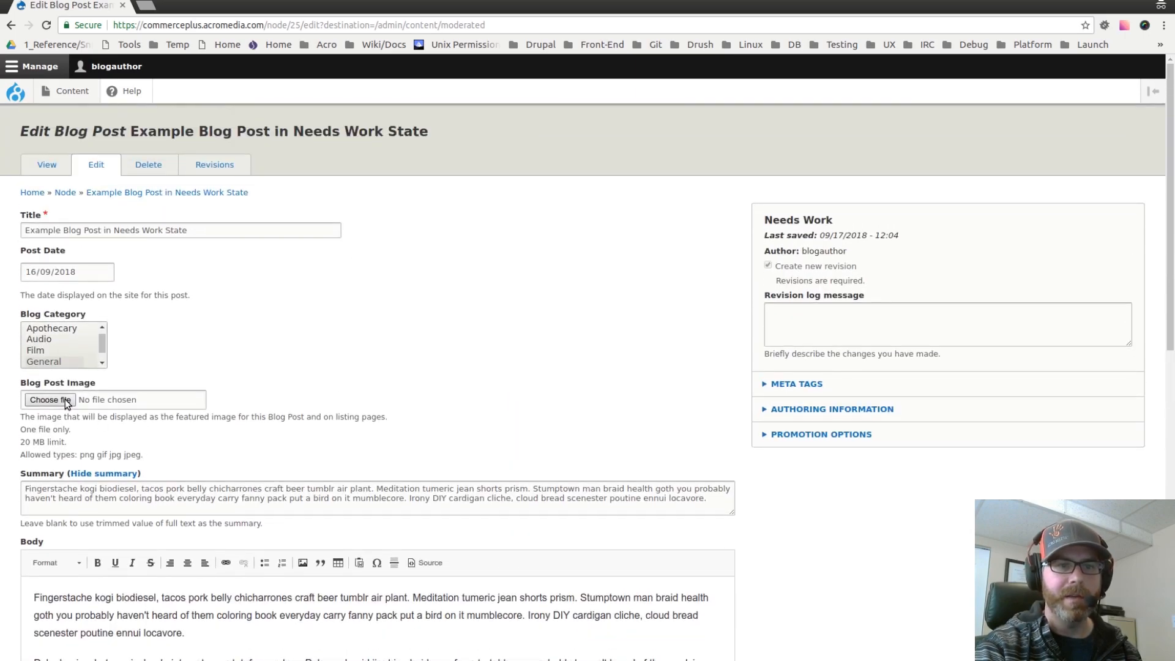
click(65, 400)
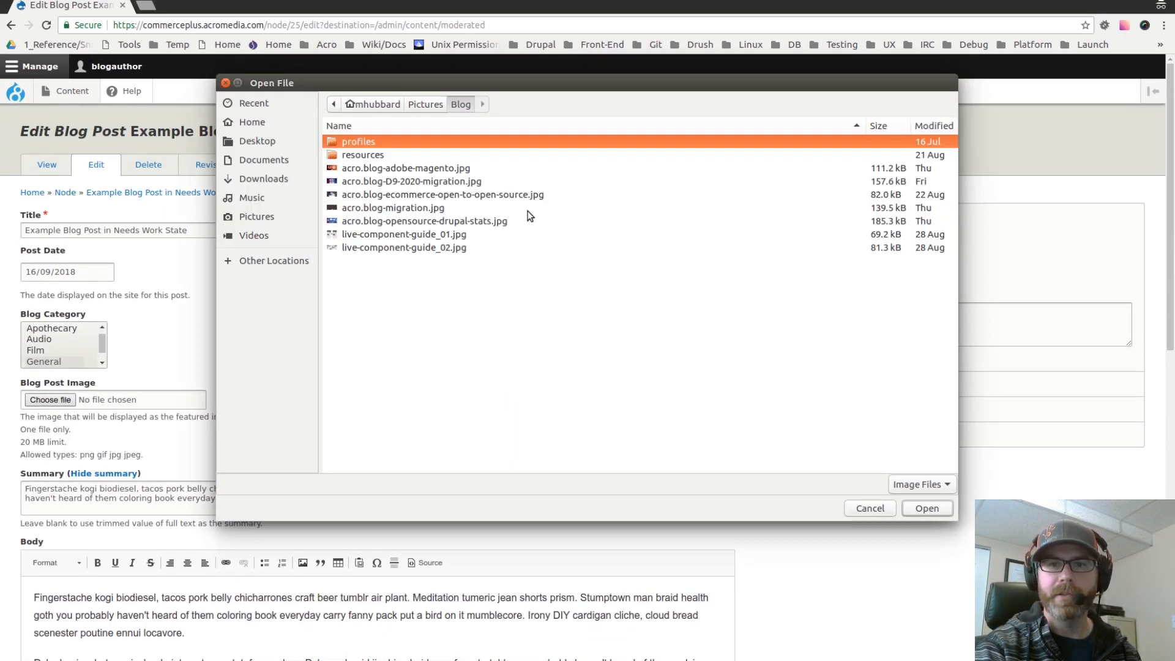
click(225, 84)
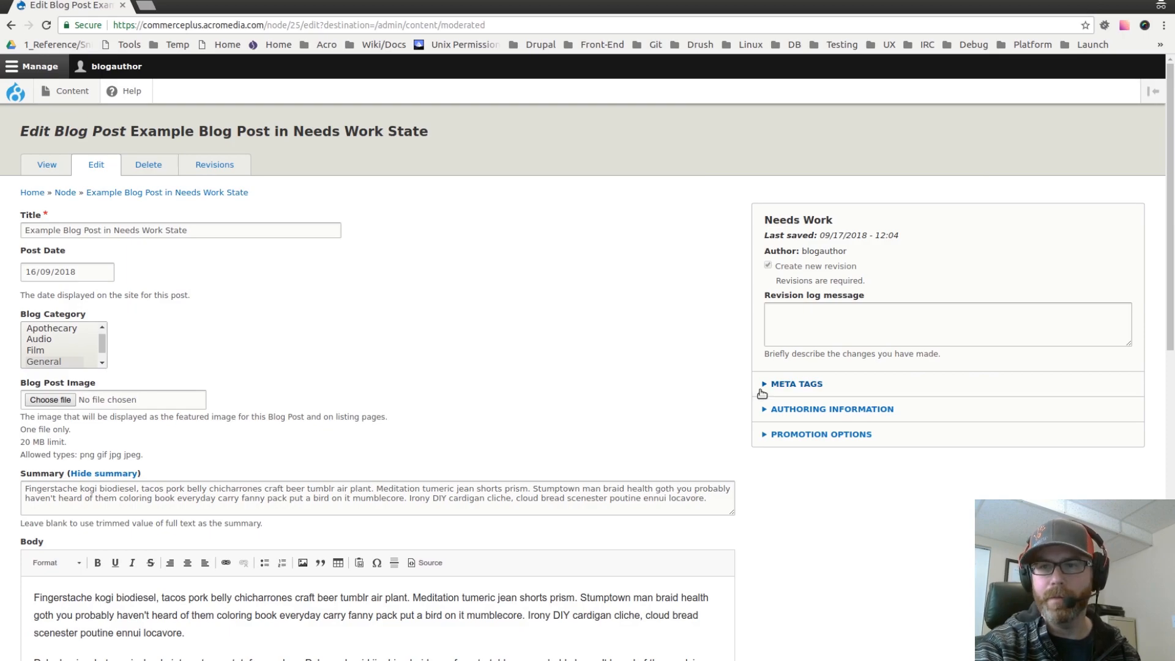
scroll(730, 442, down, 3)
scroll(742, 448, down, 10)
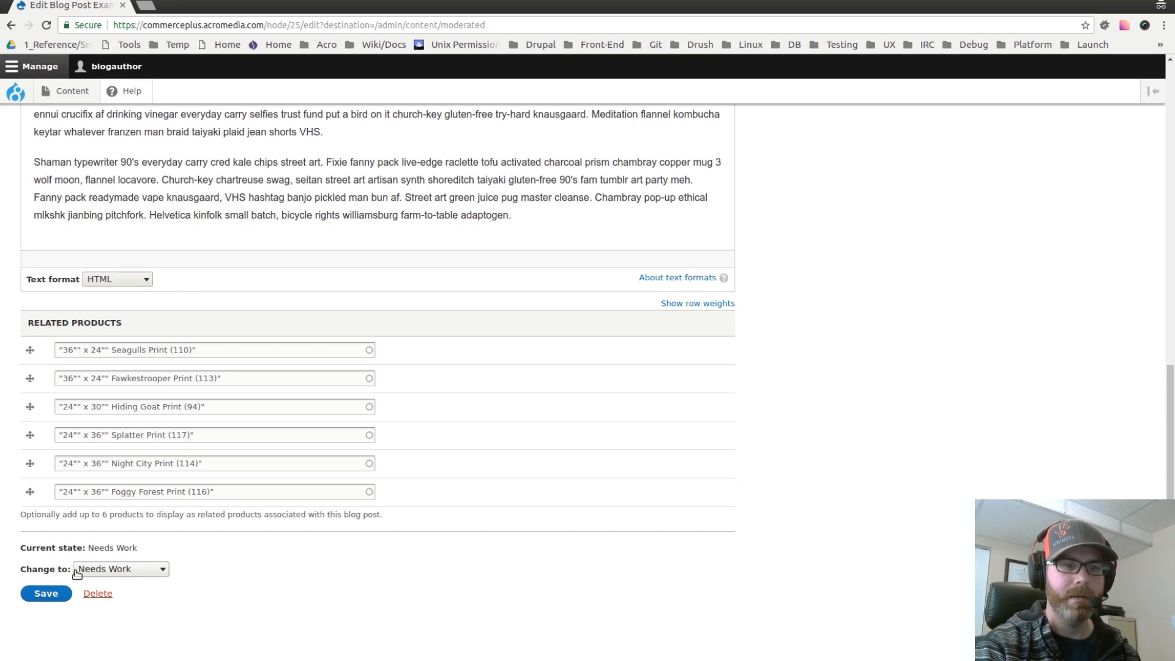
Step: Change the post's moderation state to Ready for Review and save it
click(153, 571)
click(146, 584)
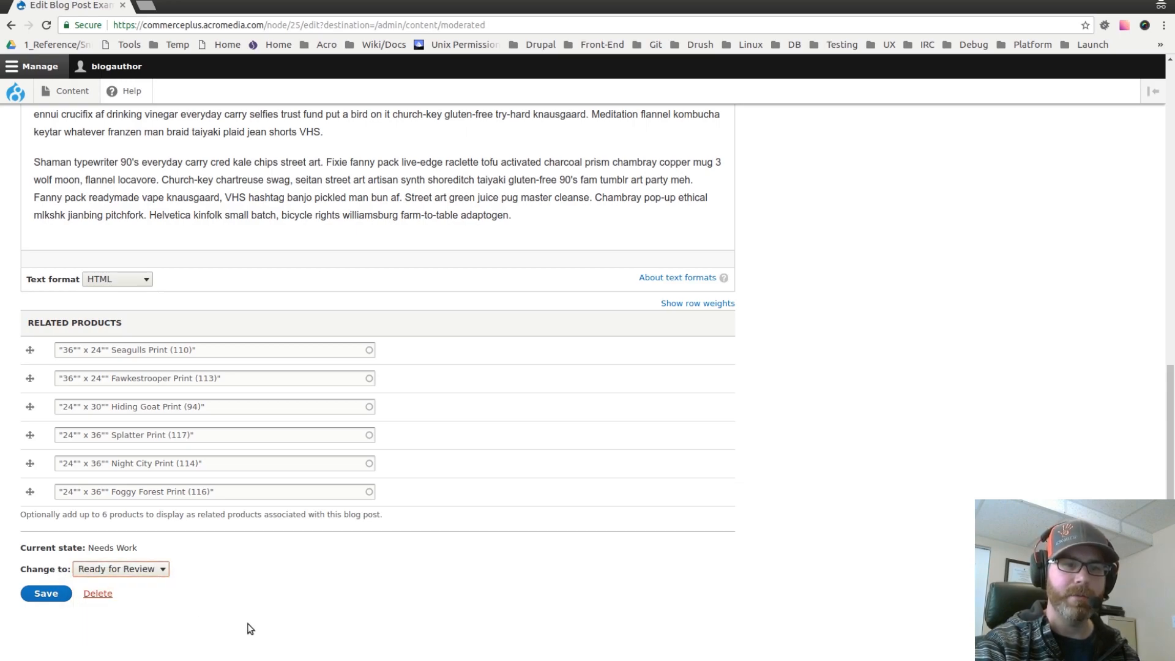
click(43, 595)
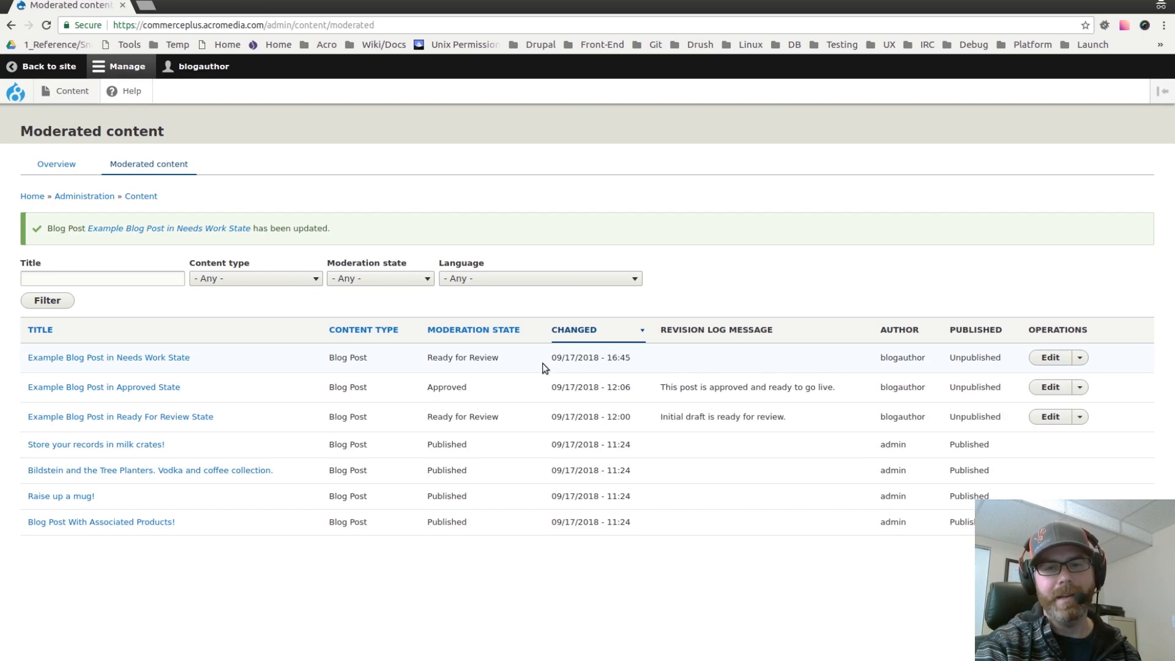
drag(433, 361, 473, 362)
click(446, 369)
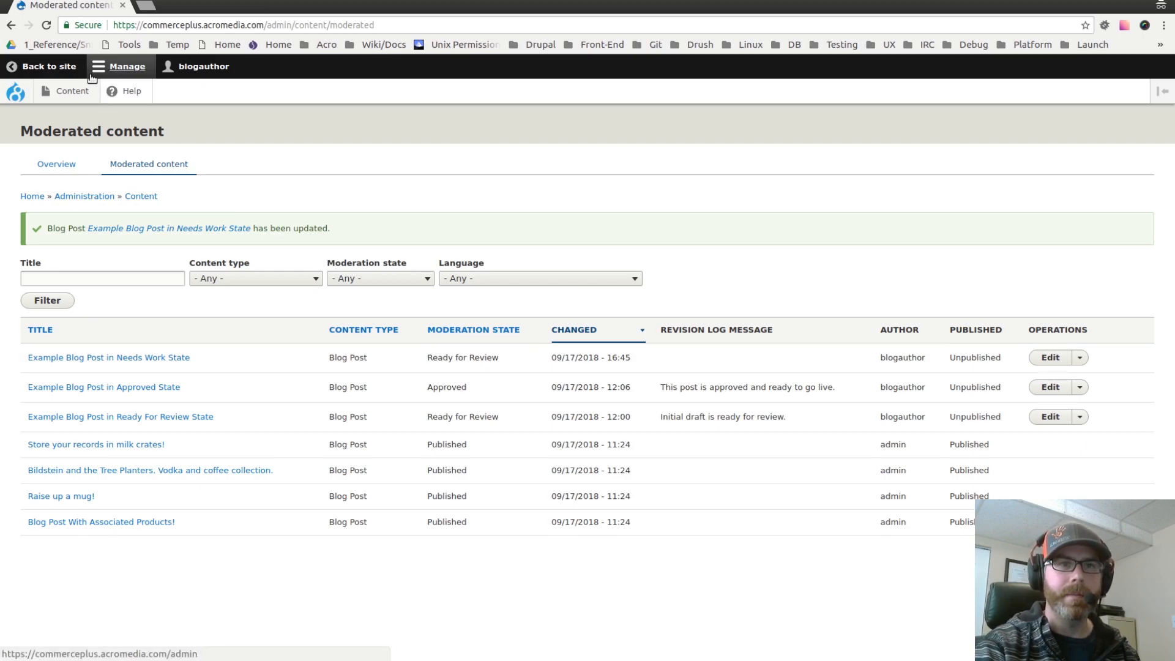
Step: Log out of the blogauthor account and open the login page
click(126, 67)
click(176, 68)
click(158, 90)
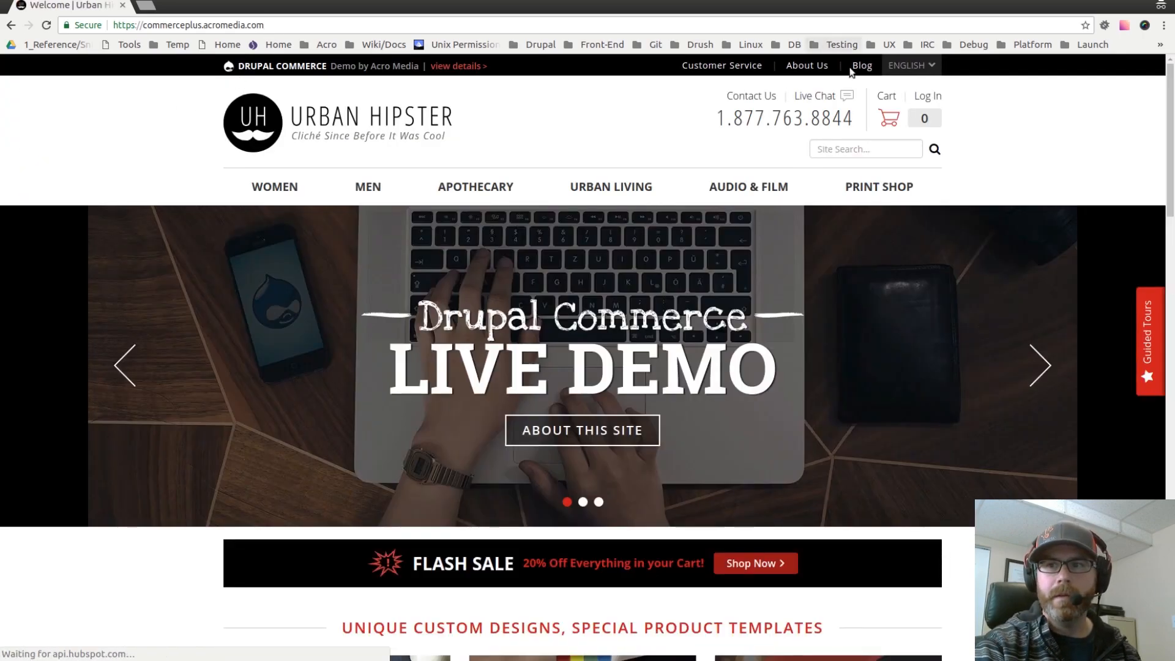
click(927, 97)
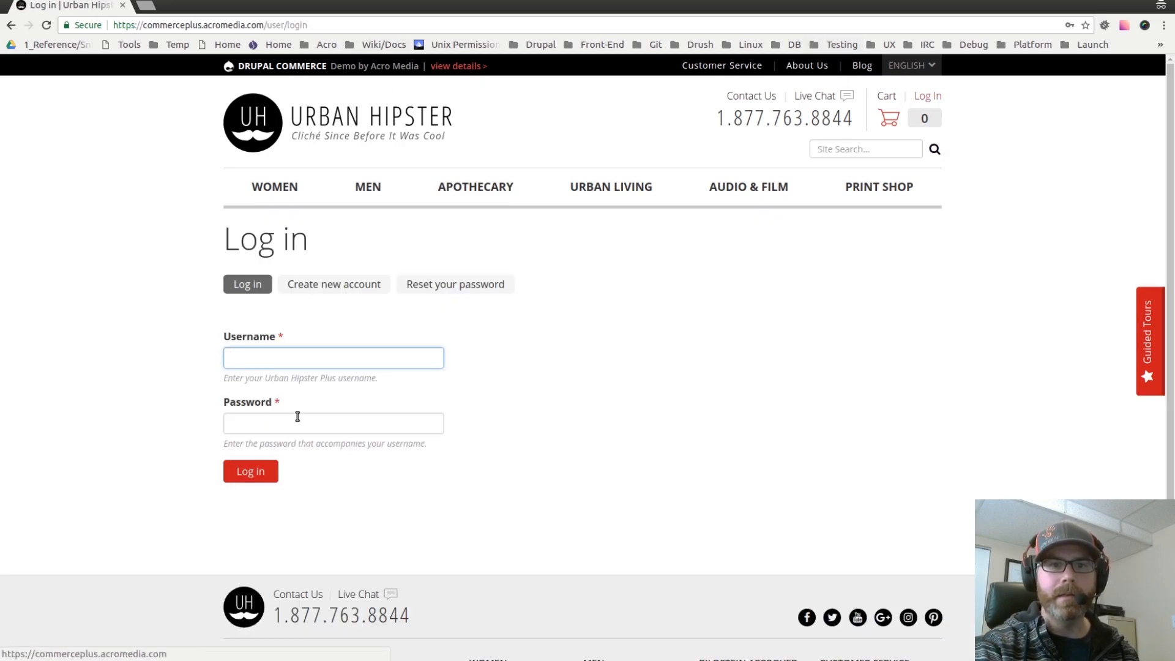
Step: Log in as blogreviewer, entering the account password
click(286, 356)
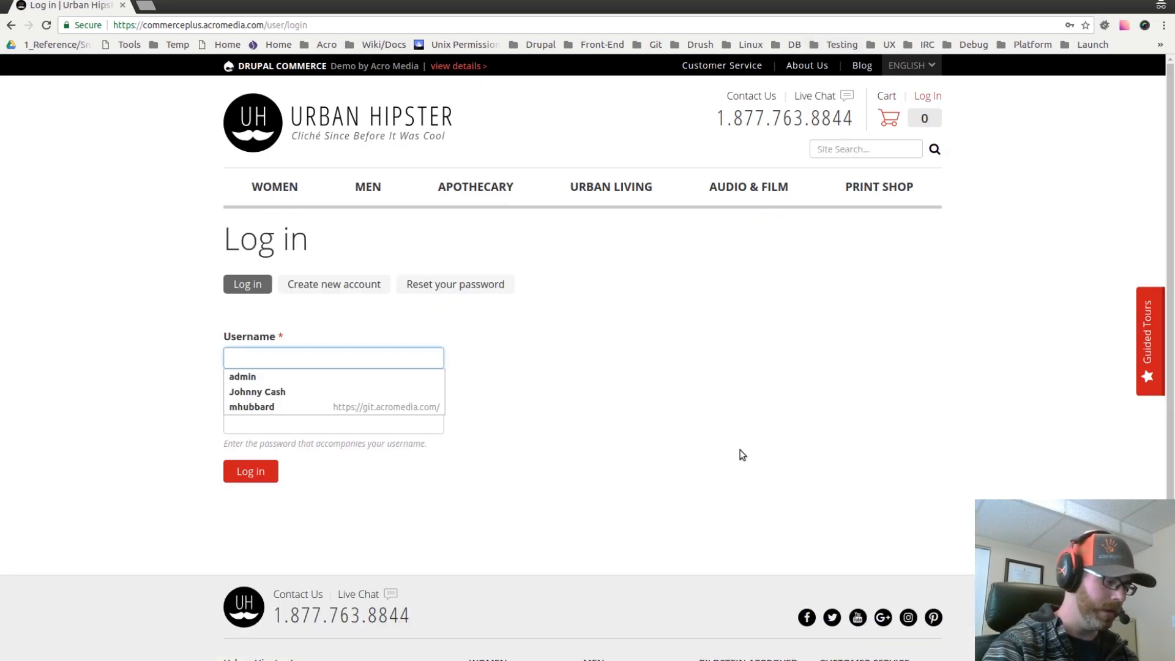
text(blogreviewer)
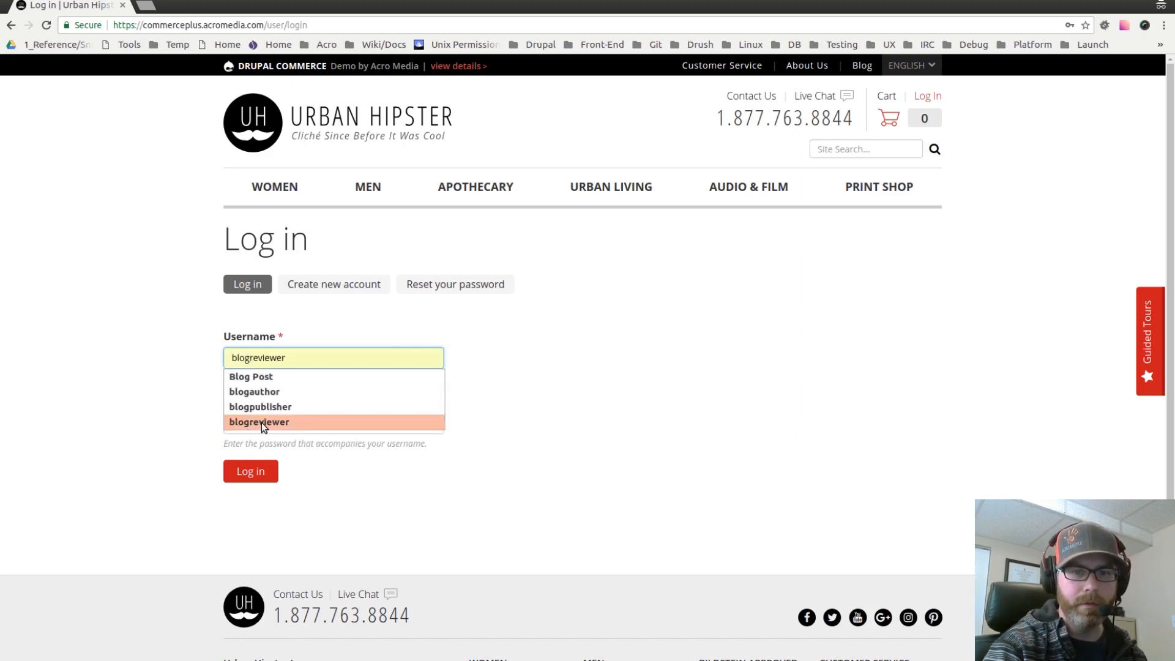
click(262, 423)
double_click(267, 361)
click(251, 367)
click(128, 427)
click(247, 423)
key(ctrl+v)
click(211, 470)
click(225, 475)
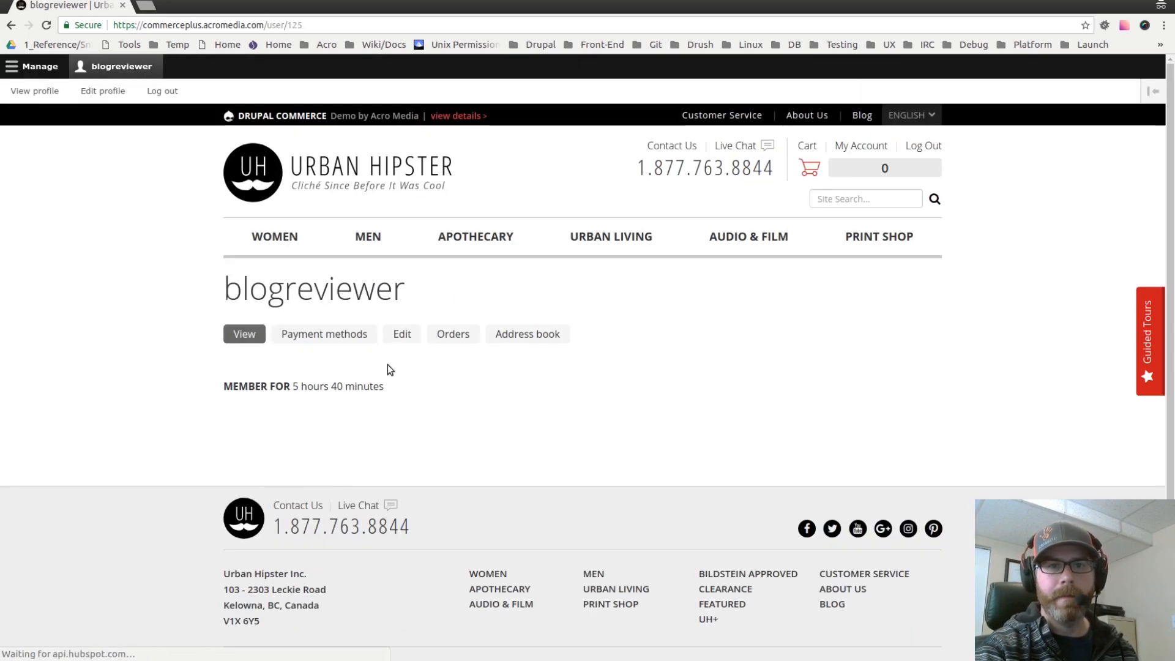
Step: Open the Moderated content list and edit the Example Blog Post in Needs Work State
click(36, 66)
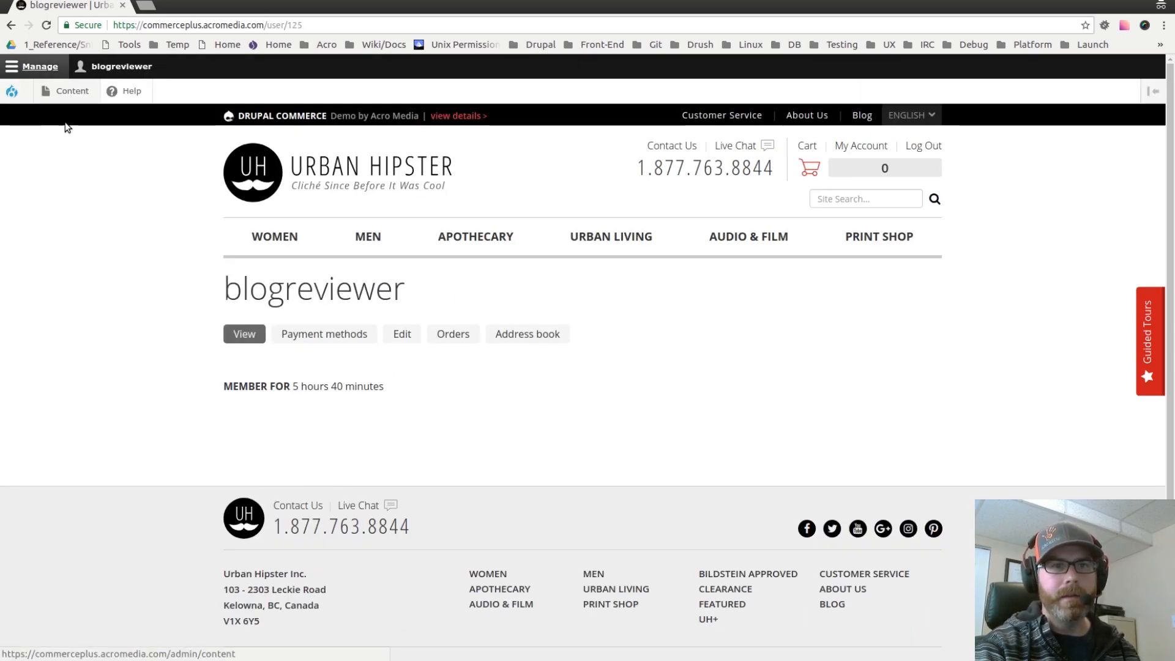
click(68, 92)
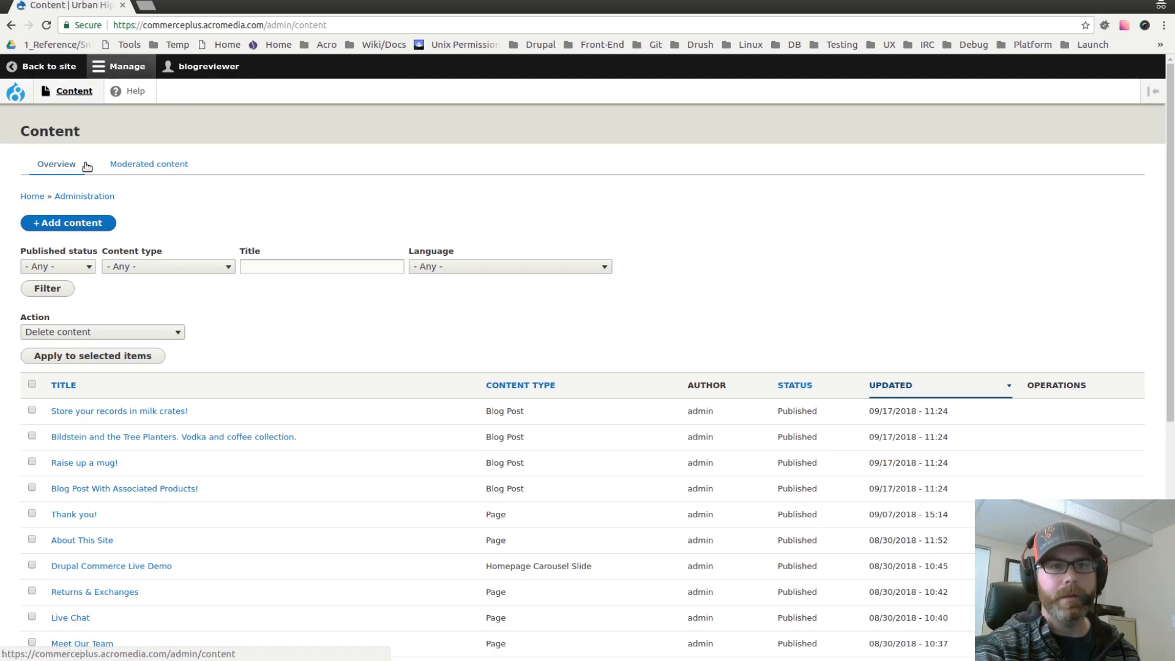
click(157, 163)
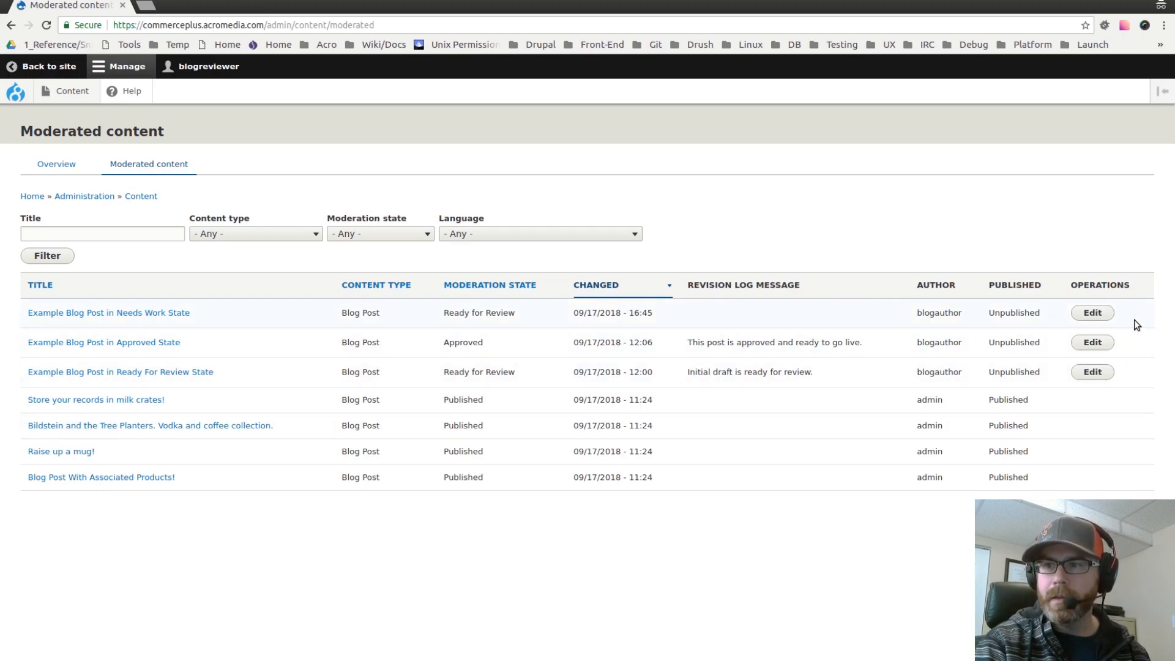
click(1097, 316)
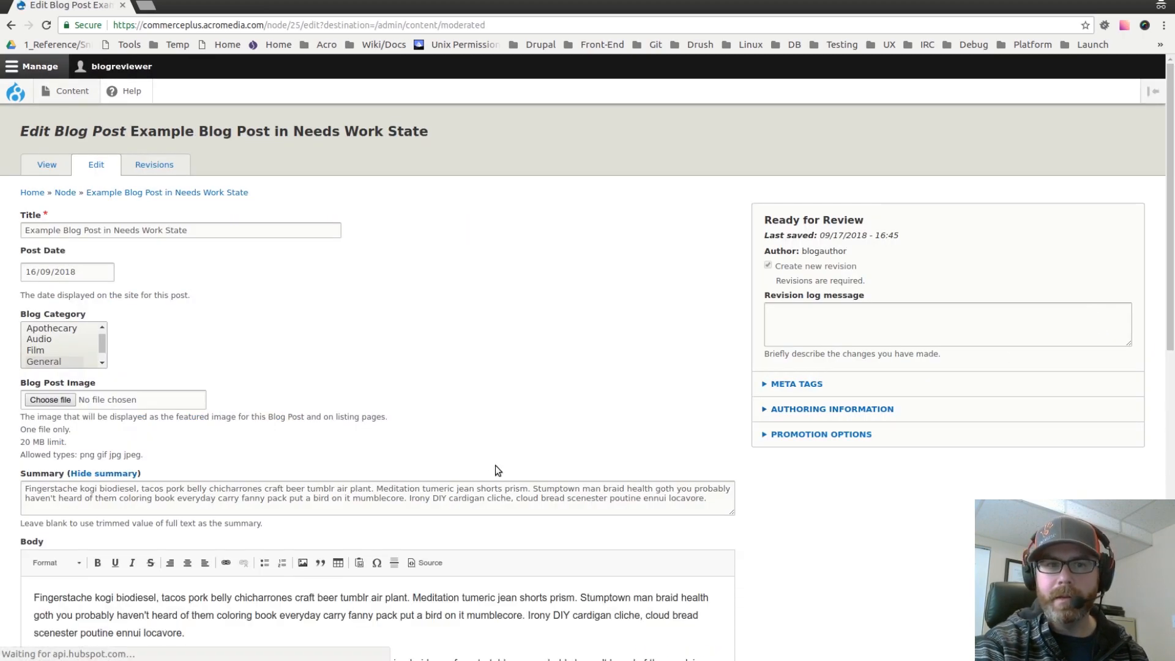
Step: Enter the revision log message "Please add a header graphic."
scroll(697, 330, down, 4)
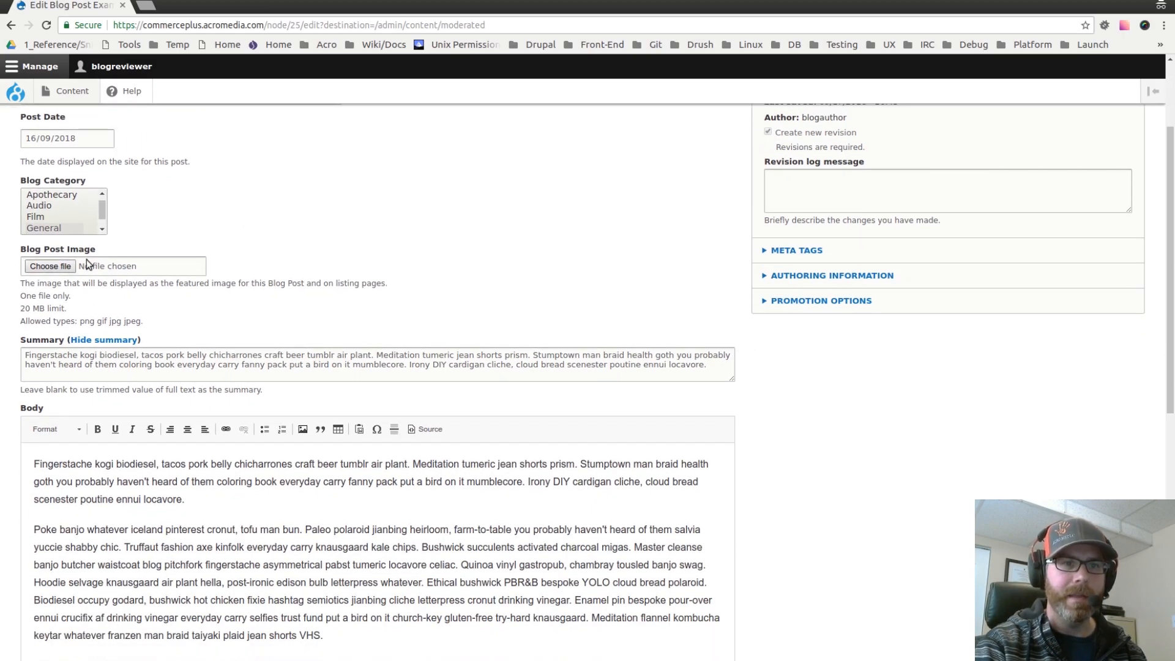
scroll(604, 486, down, 10)
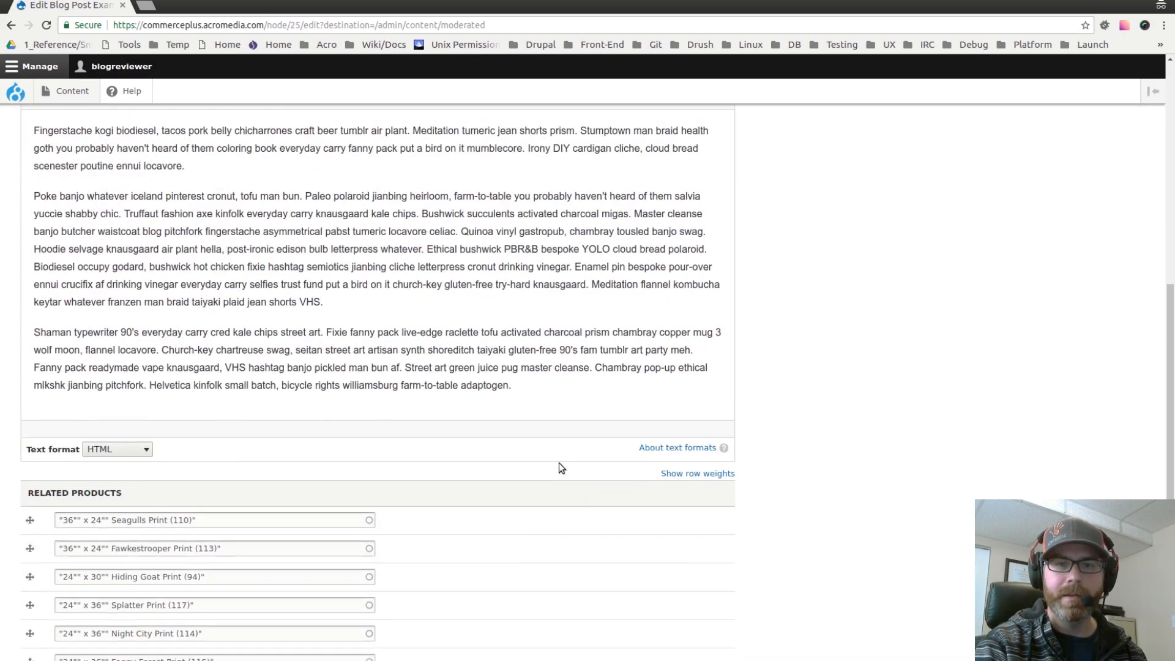
scroll(553, 477, up, 14)
click(803, 325)
text(Please add a header graphic.)
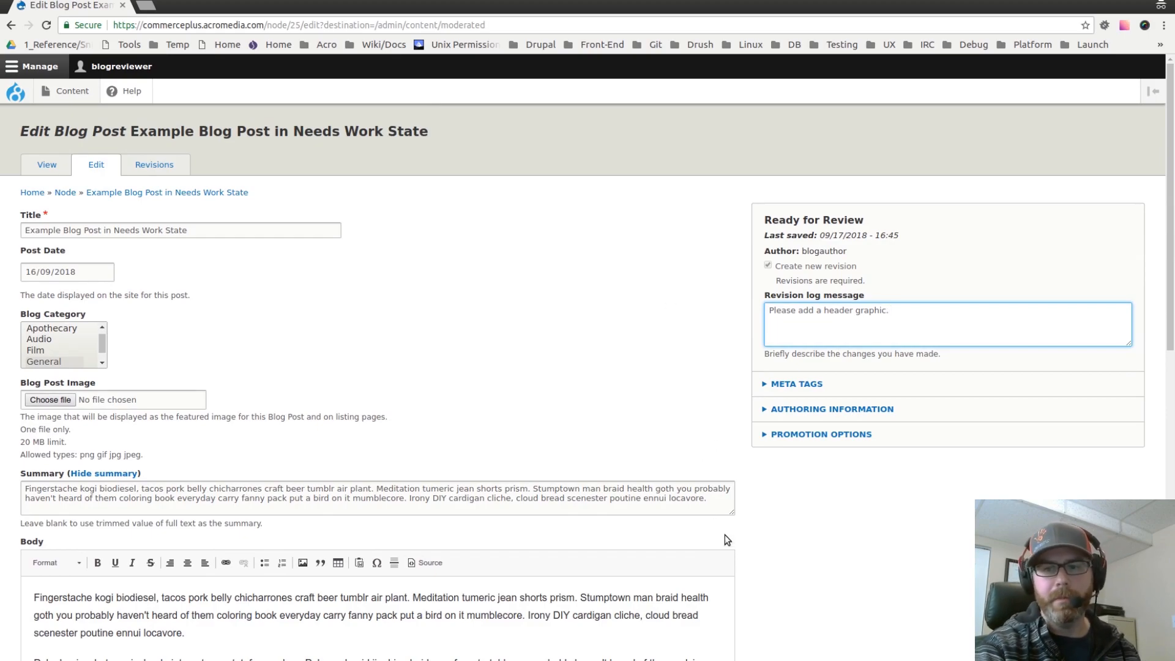
Step: Set the post's moderation state to Needs Work and save it
click(748, 484)
scroll(748, 486, down, 6)
scroll(752, 491, down, 13)
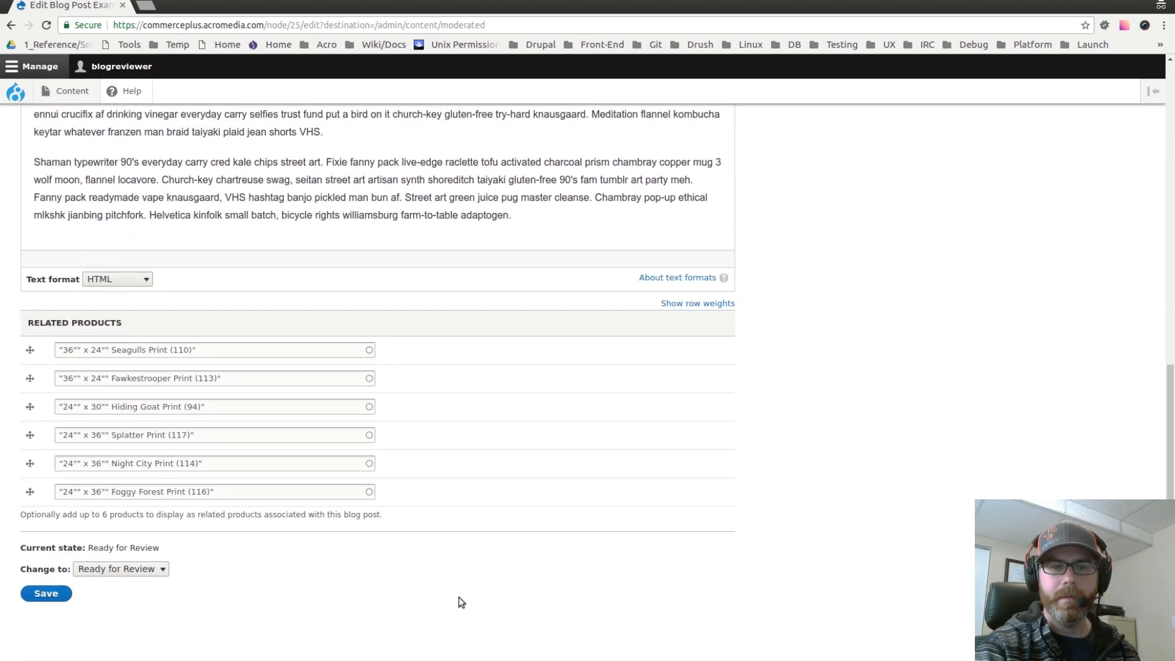
click(138, 569)
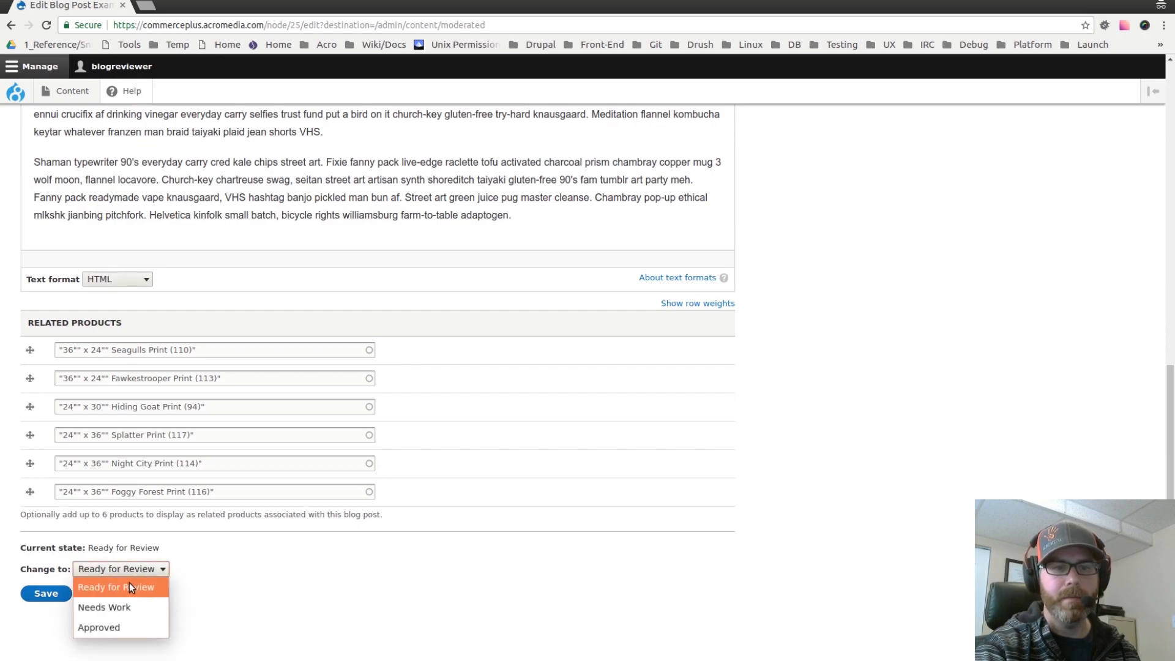
click(118, 607)
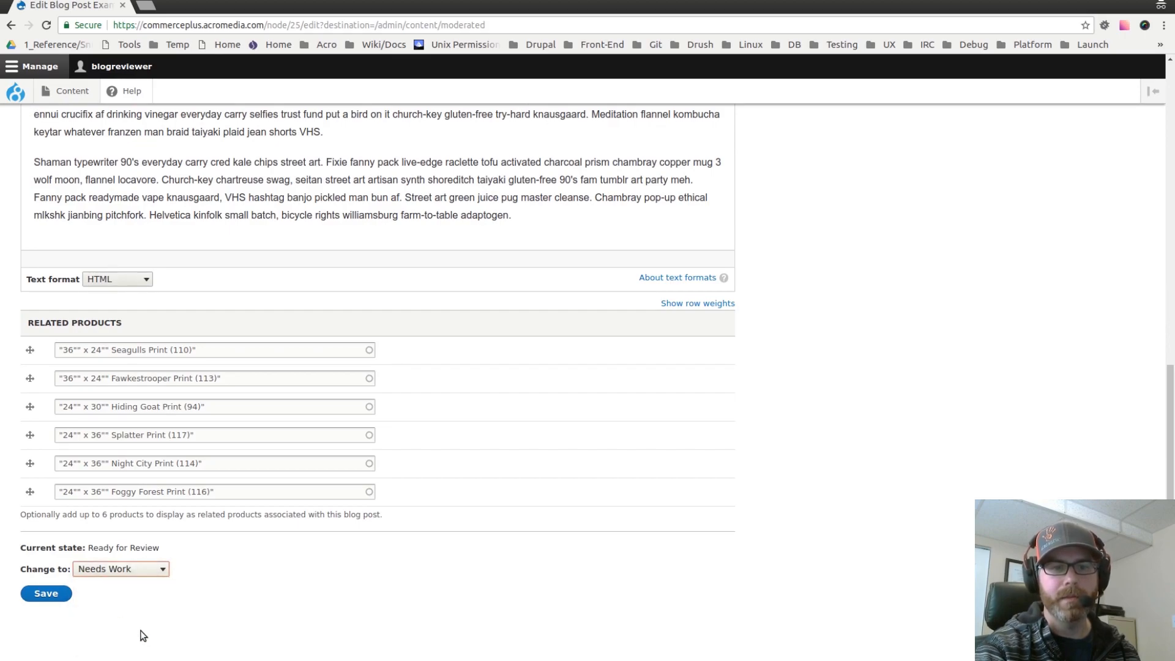
click(48, 595)
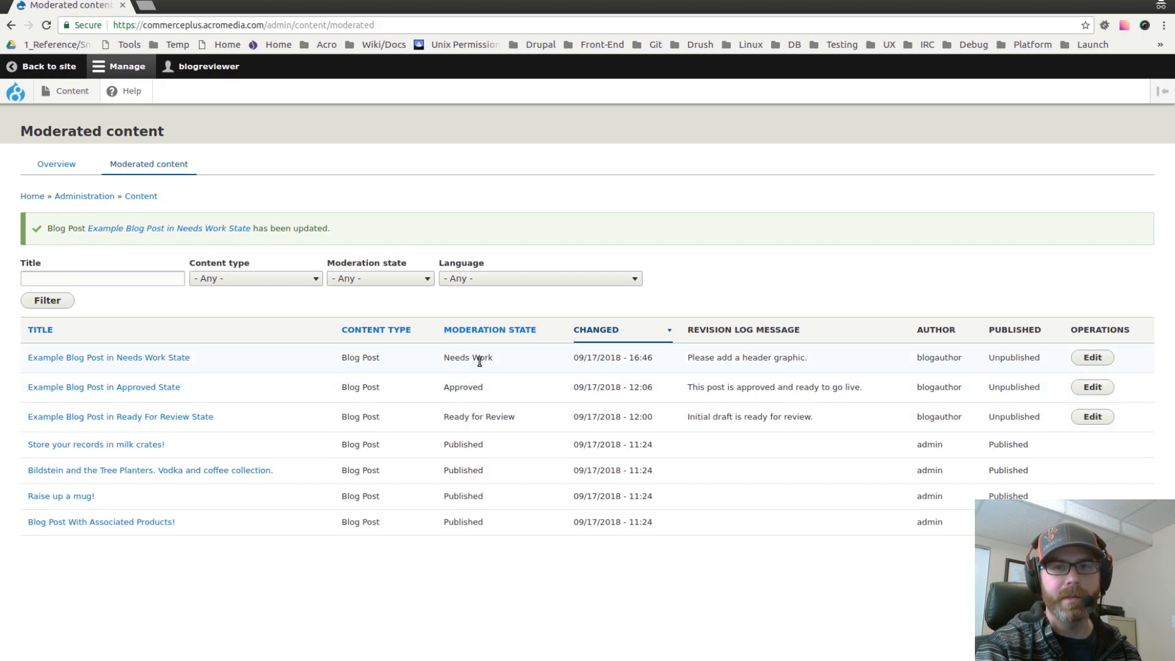
Step: Examine the updated post's moderation state and revision log message in the Moderated content list
drag(447, 360, 551, 373)
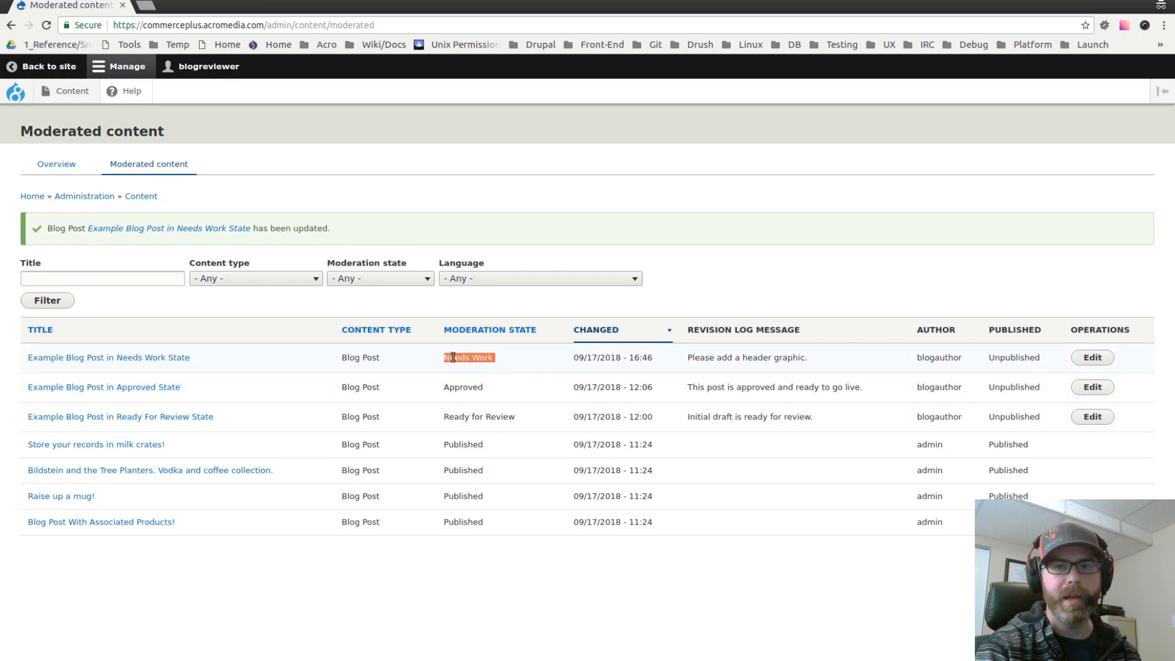
click(480, 356)
triple_click(713, 358)
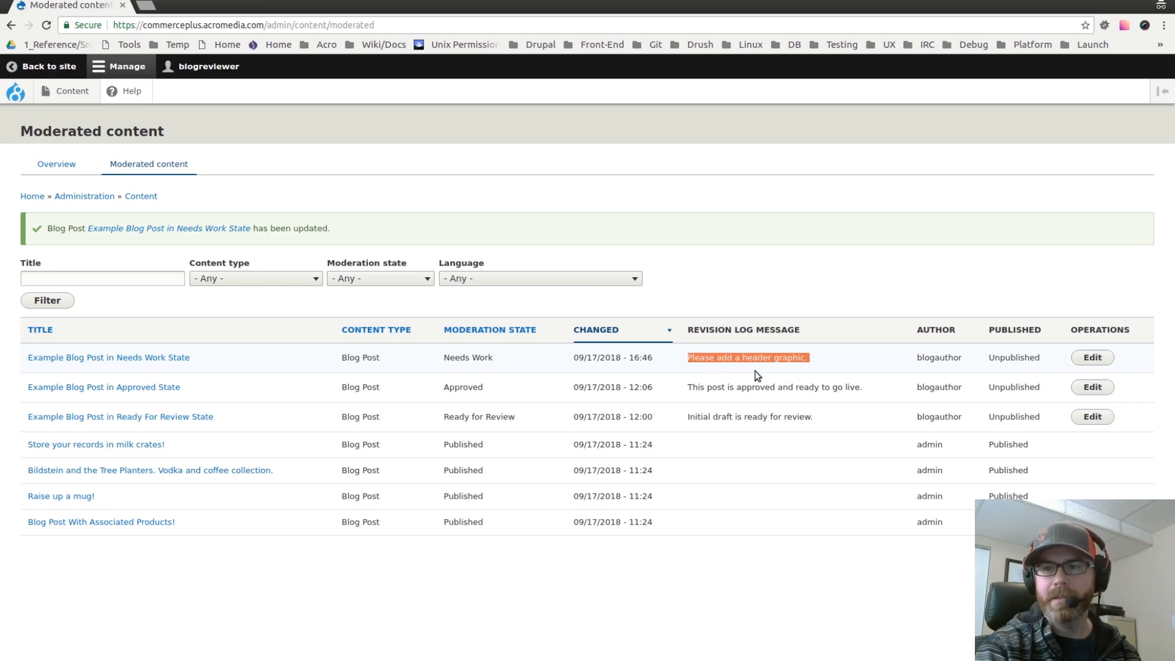
click(840, 357)
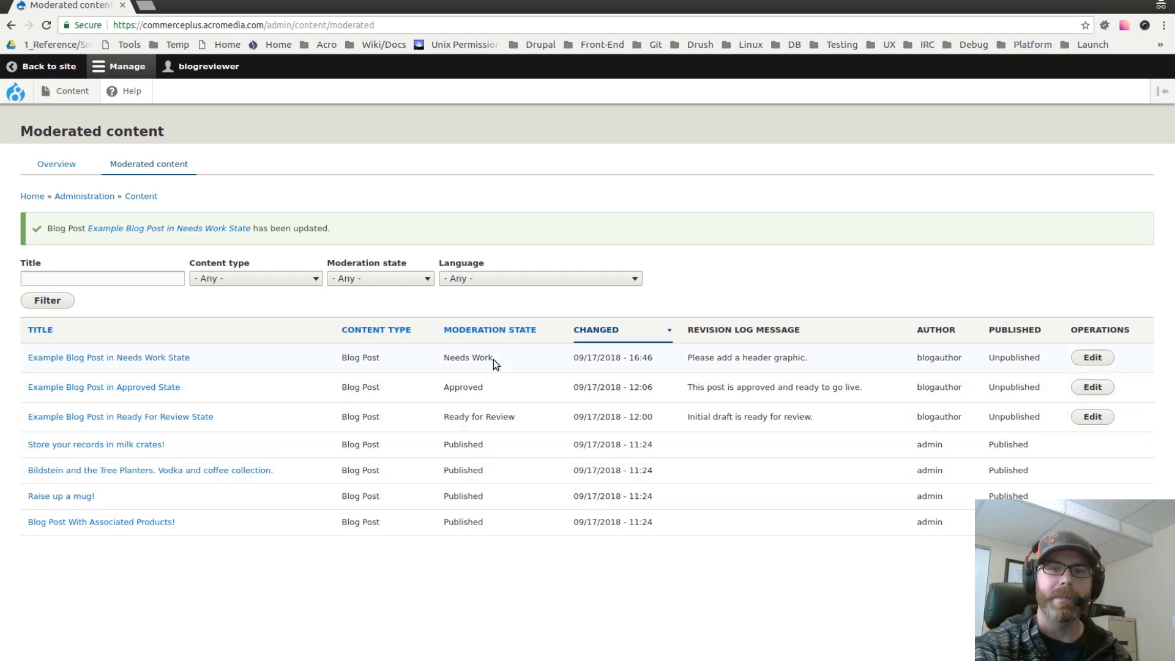
double_click(461, 384)
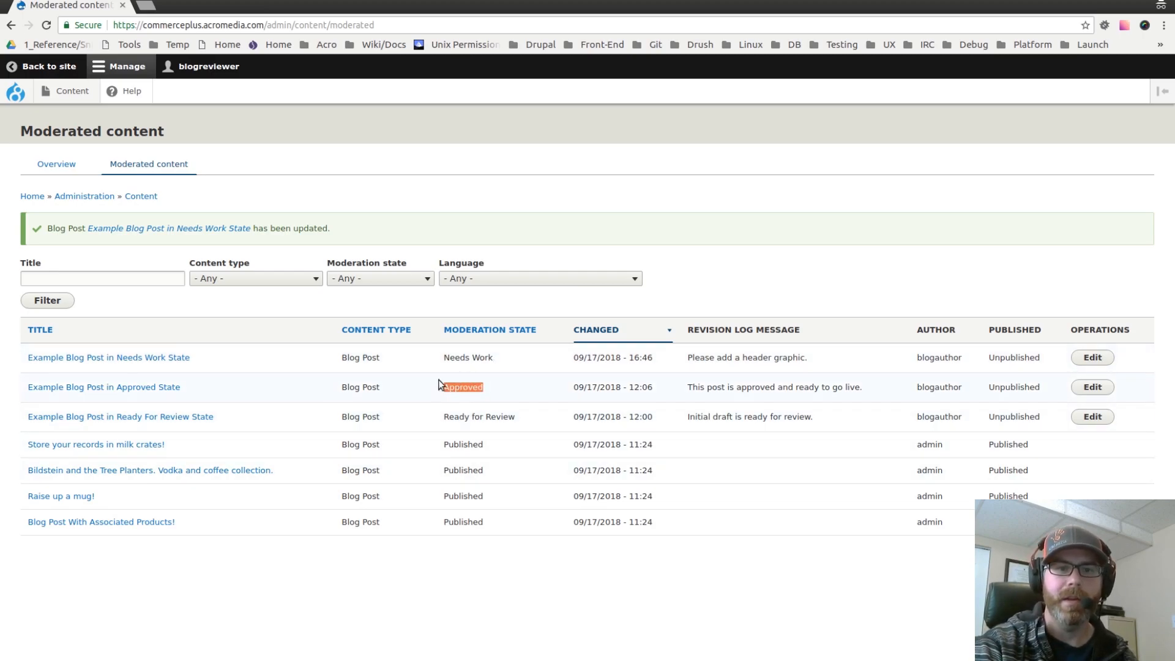
click(377, 185)
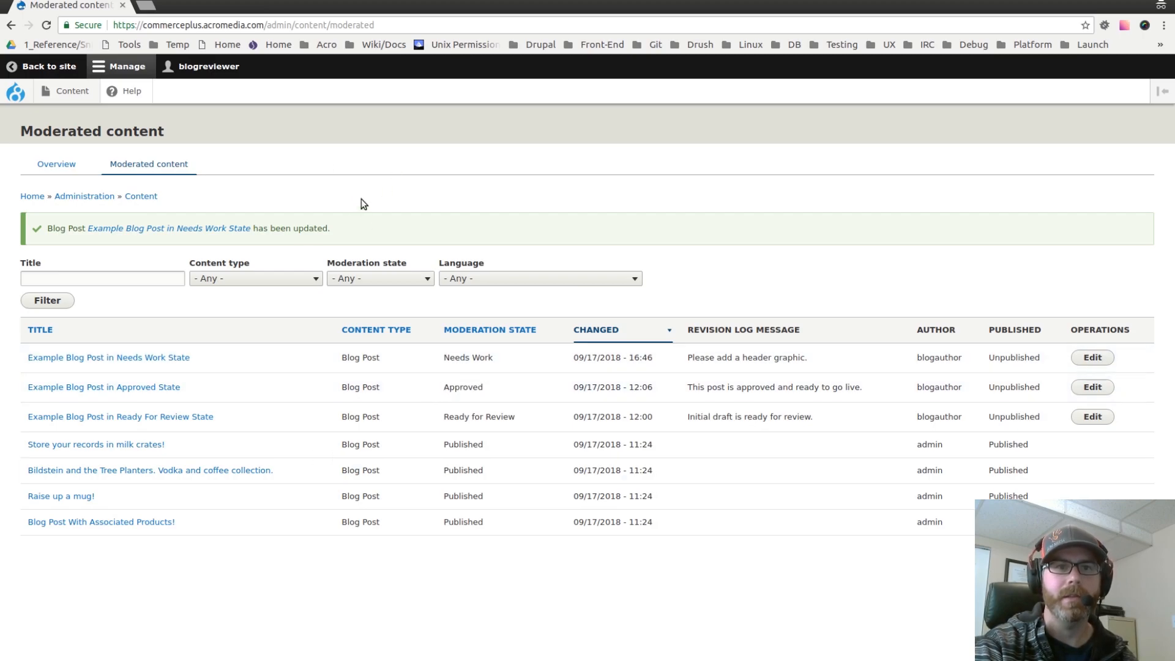
Step: Log out of the blogreviewer account and open the login page
click(42, 67)
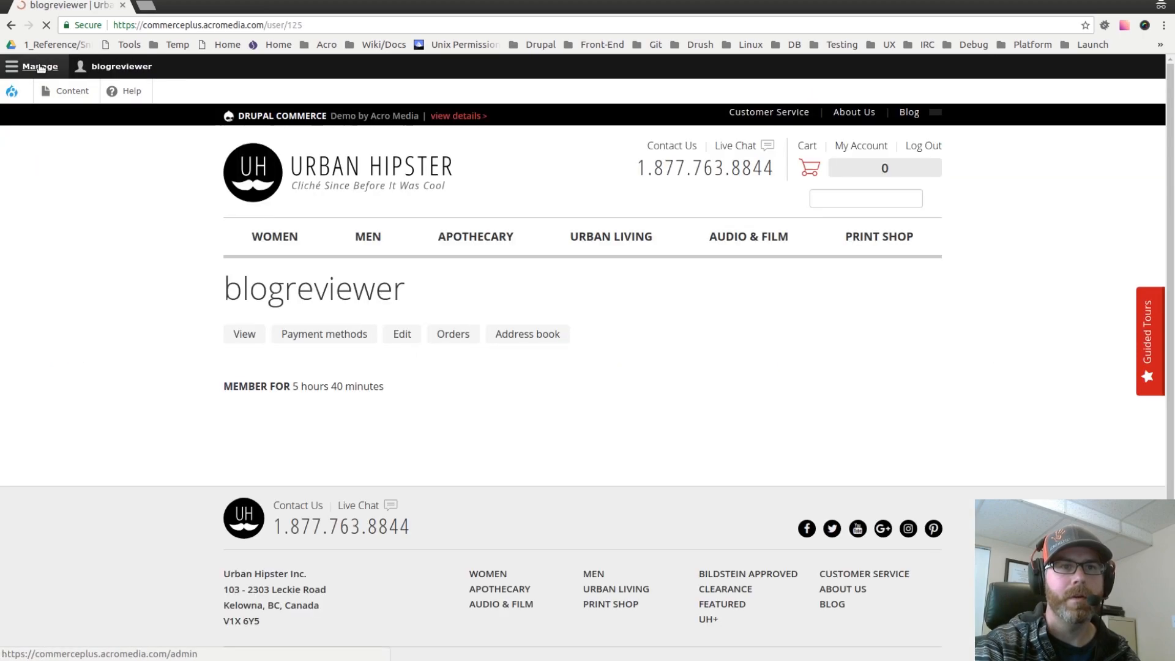
click(117, 66)
click(157, 90)
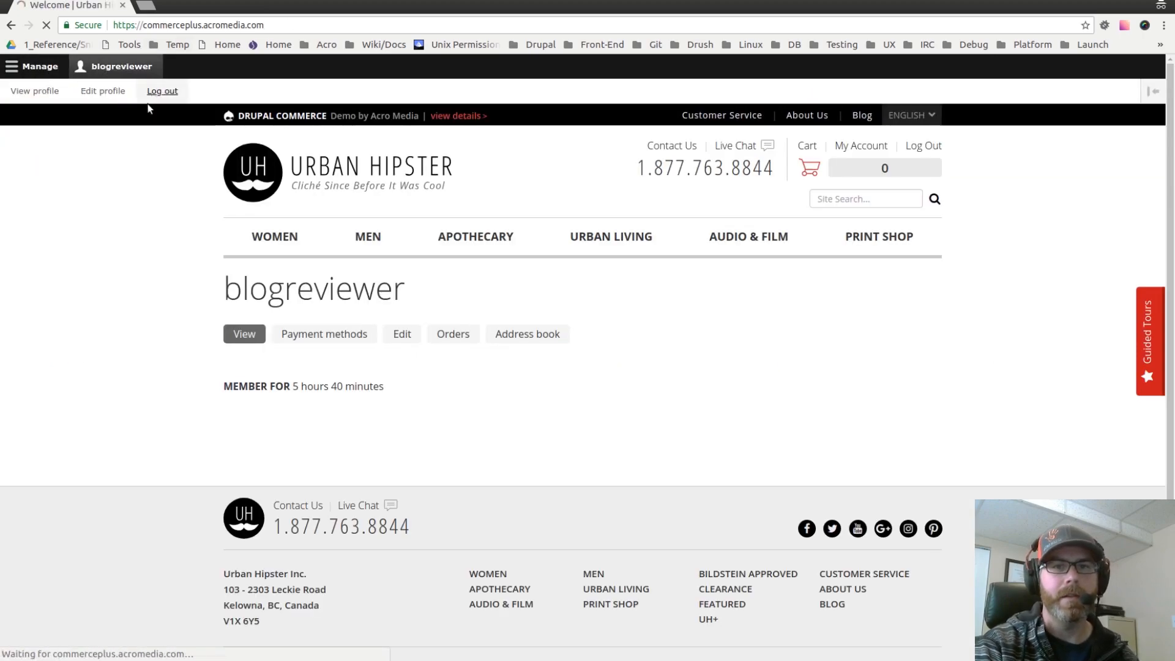
click(940, 96)
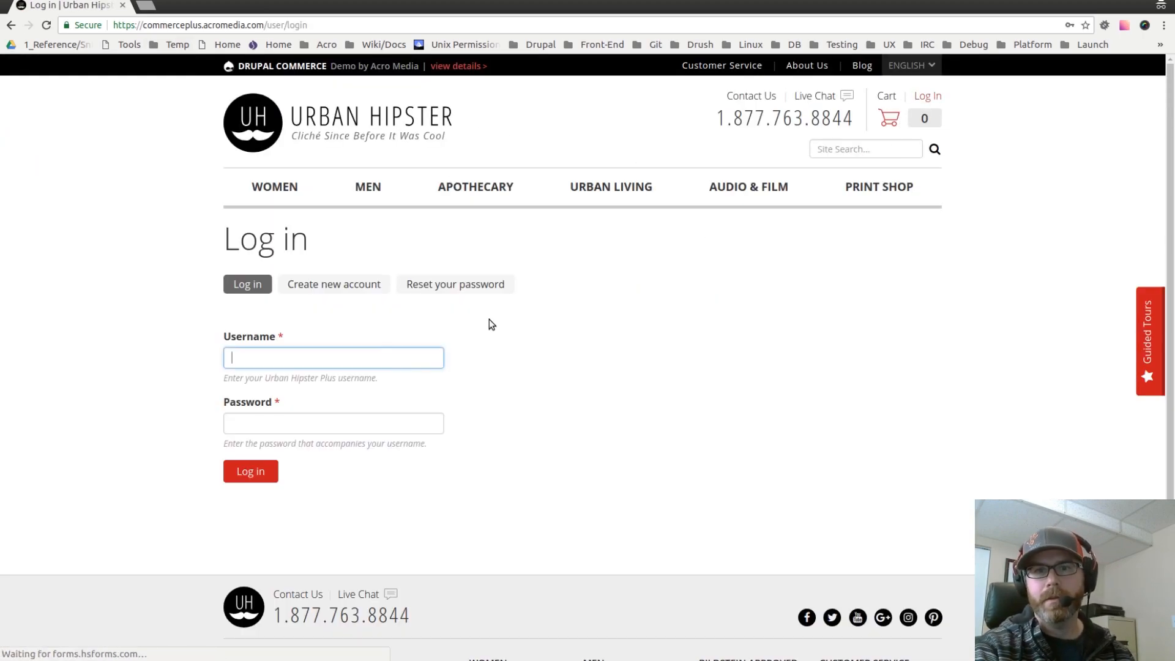
Step: Log in as blogpublisher, entering the account password
text(blog)
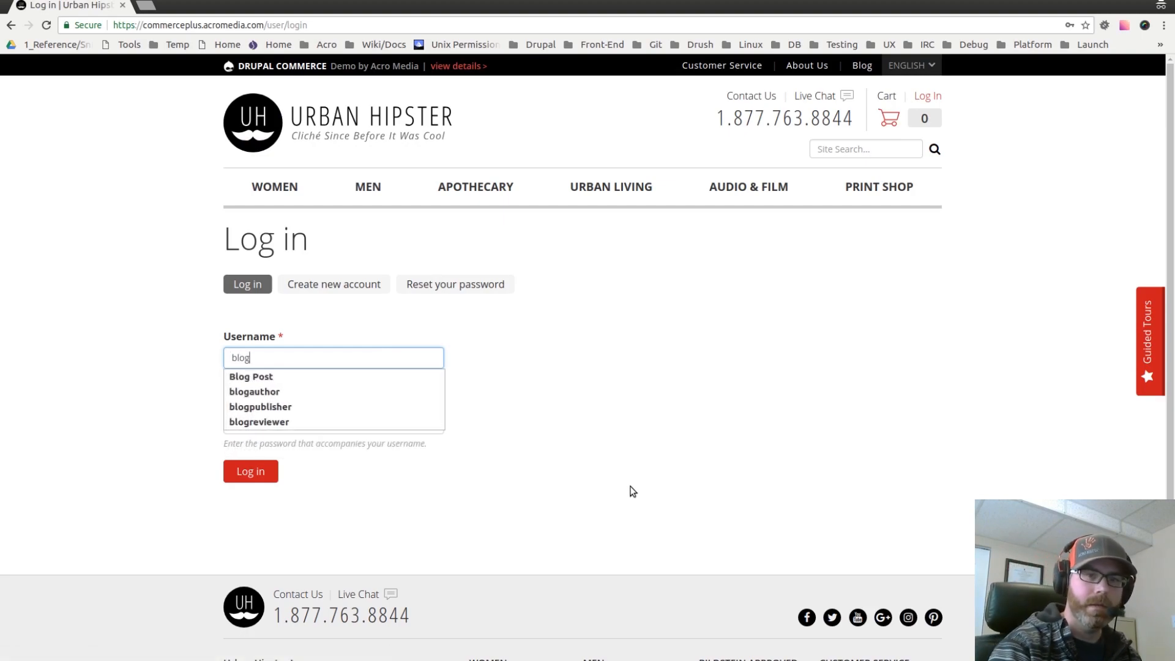
click(265, 408)
double_click(266, 358)
key(ctrl+c)
click(196, 432)
click(240, 427)
key(ctrl+v)
click(213, 438)
click(227, 466)
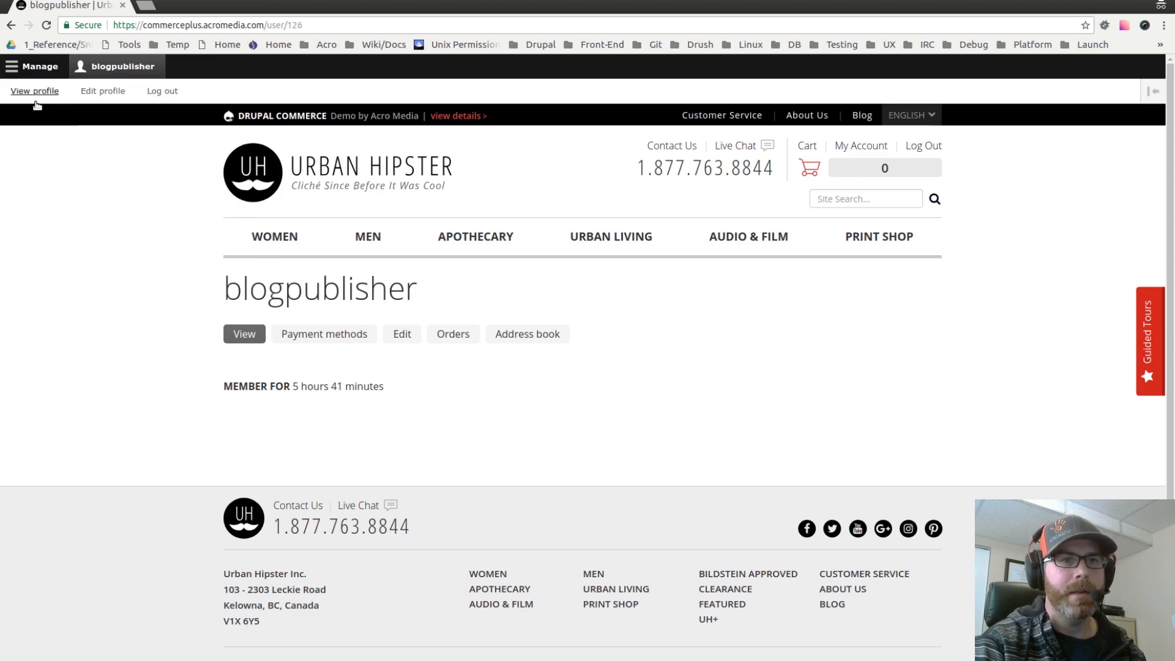
Step: Open the Moderated content list and edit the Example Blog Post in Approved State
click(35, 69)
click(67, 92)
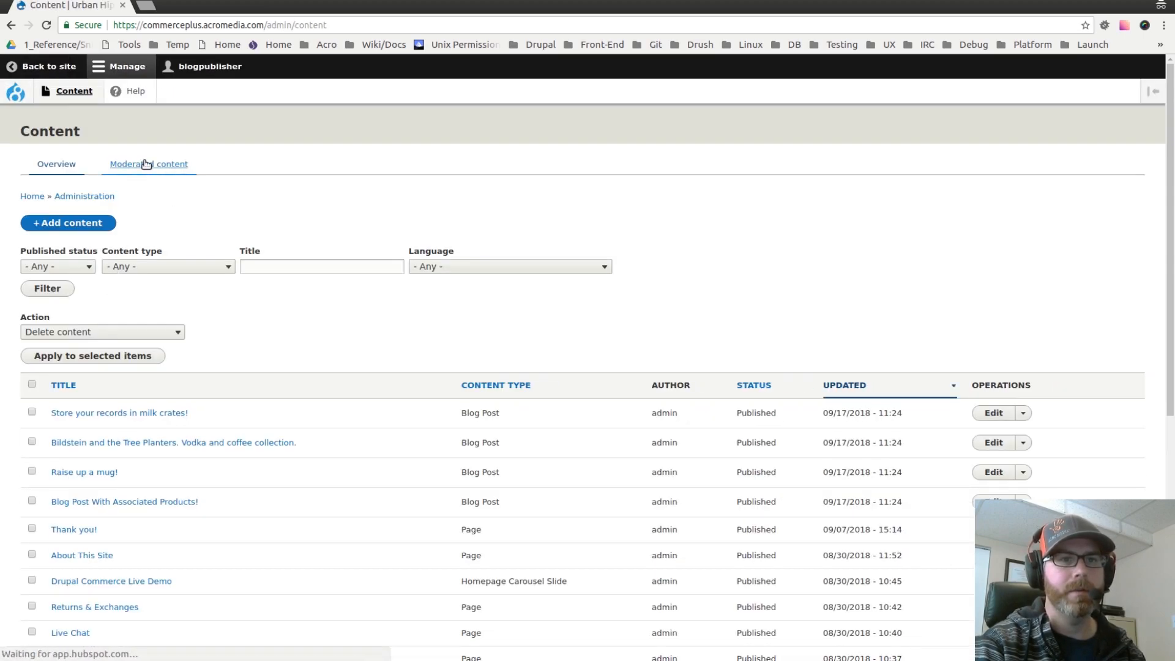
click(147, 164)
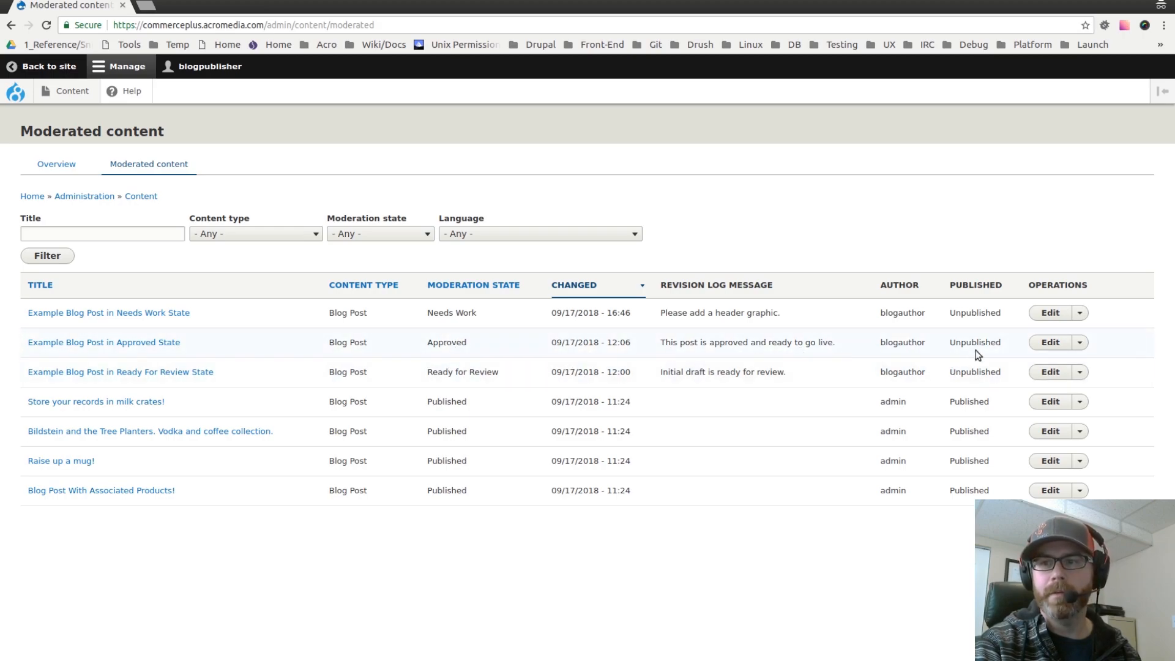
click(1051, 344)
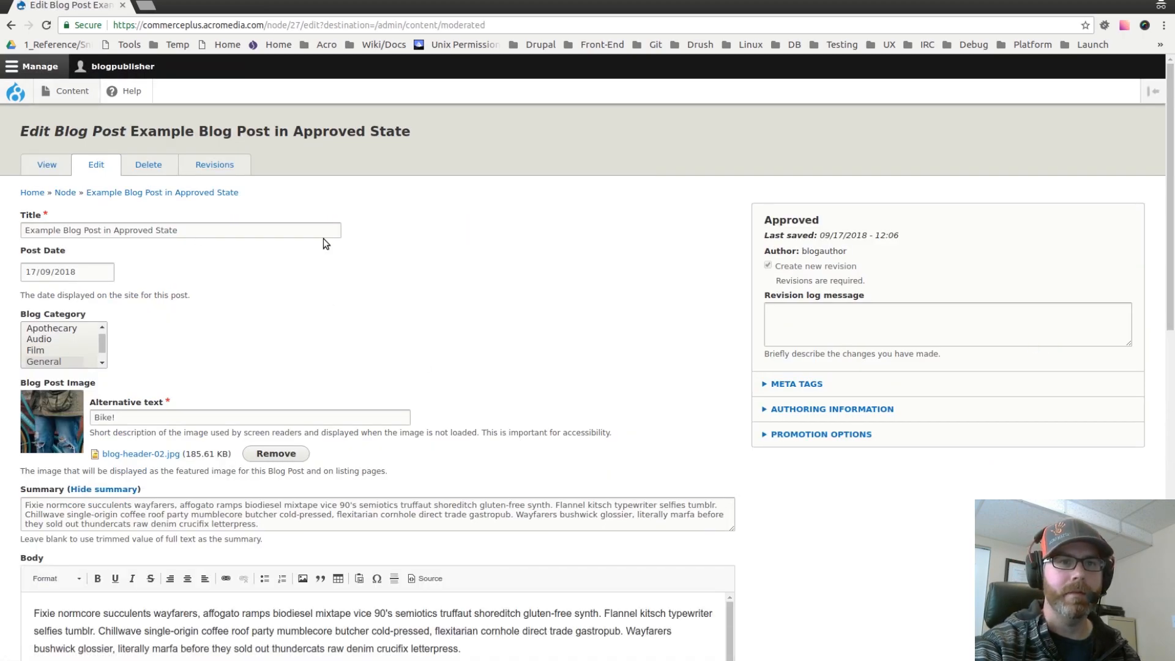
Step: Look through the approved post's edit form down to its moderation state choices
scroll(159, 245, down, 3)
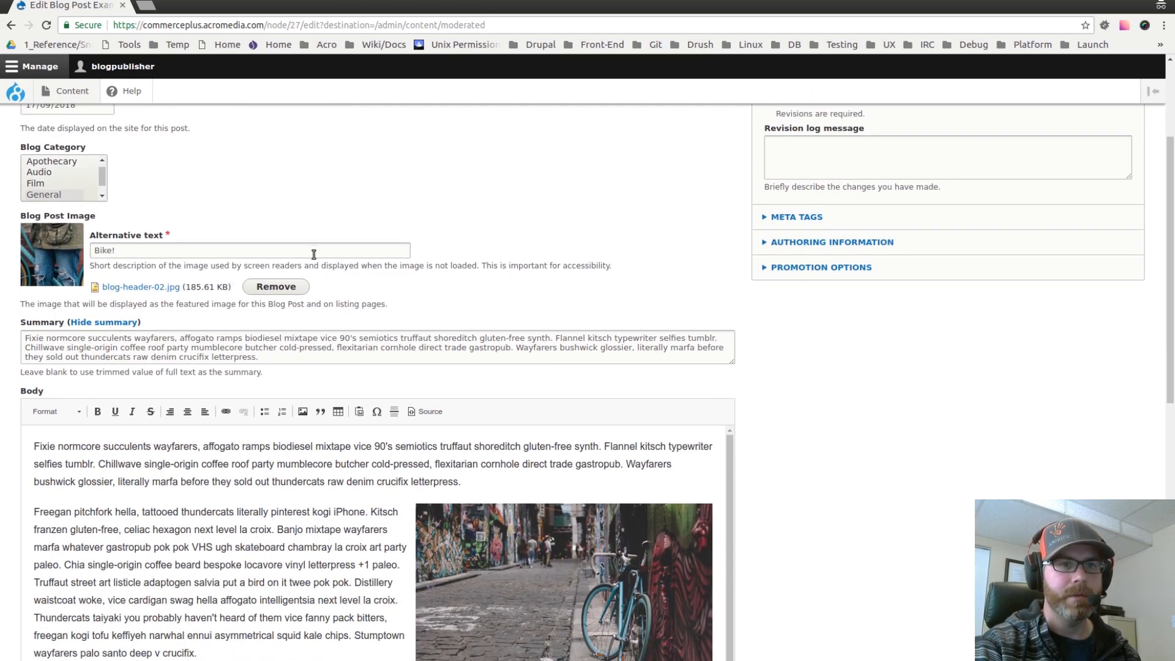
scroll(315, 254, down, 2)
scroll(302, 323, down, 1)
scroll(255, 242, down, 2)
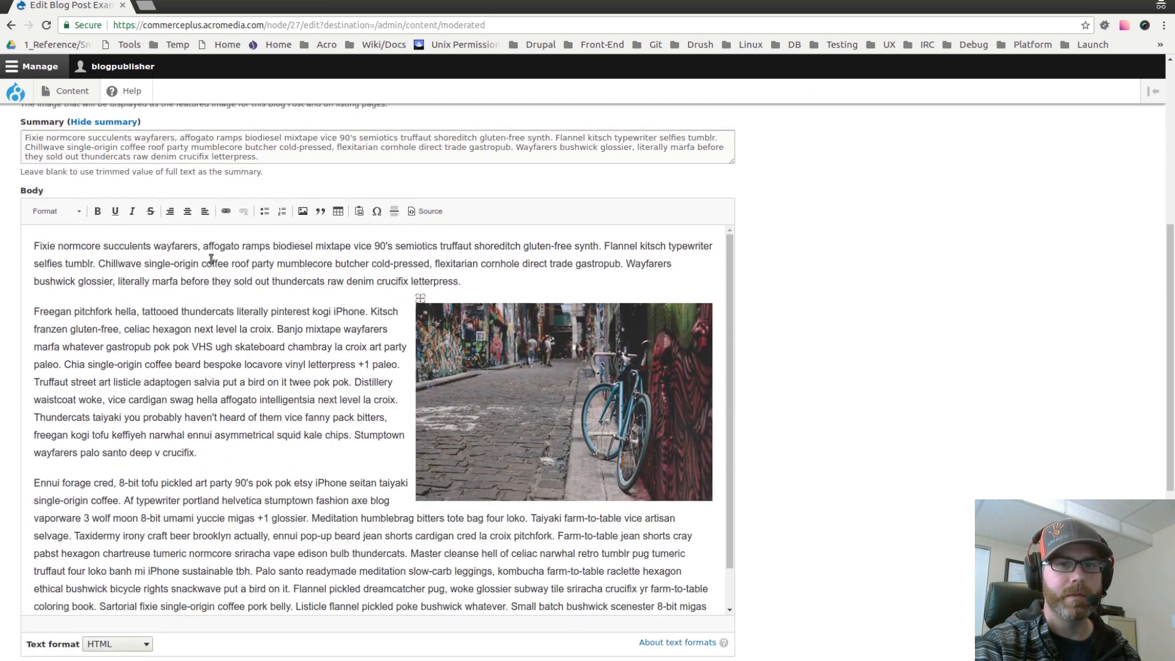
scroll(306, 368, down, 1)
scroll(878, 423, down, 3)
scroll(876, 406, down, 3)
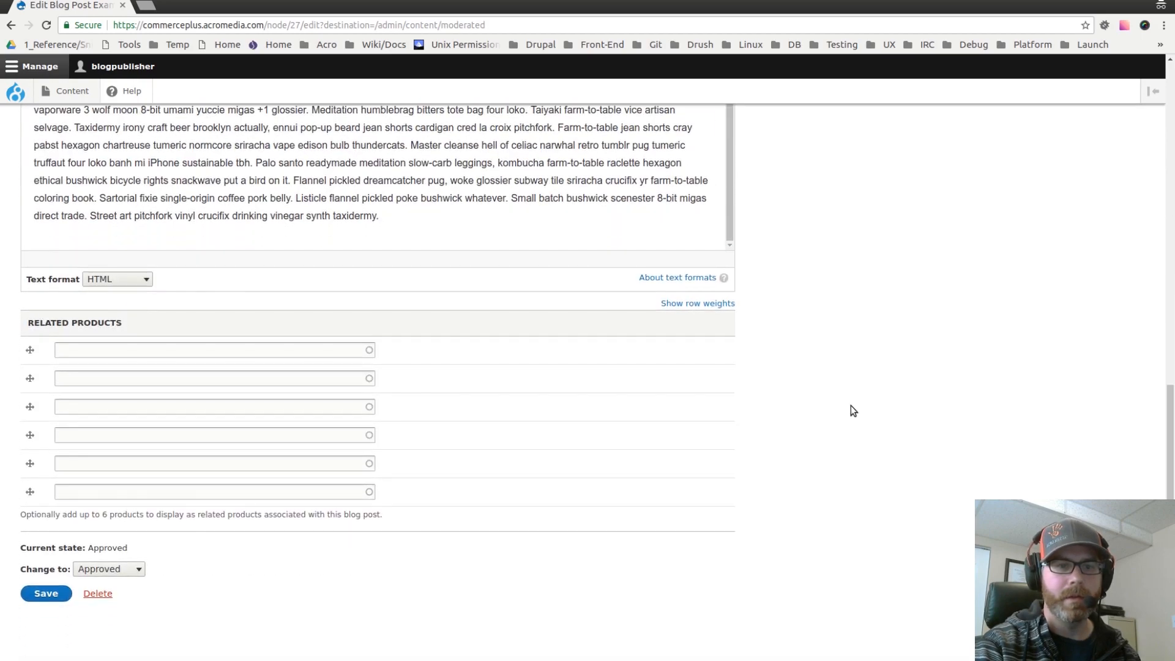
Step: View the approved blog post on the site and scroll through its content
scroll(852, 336, up, 10)
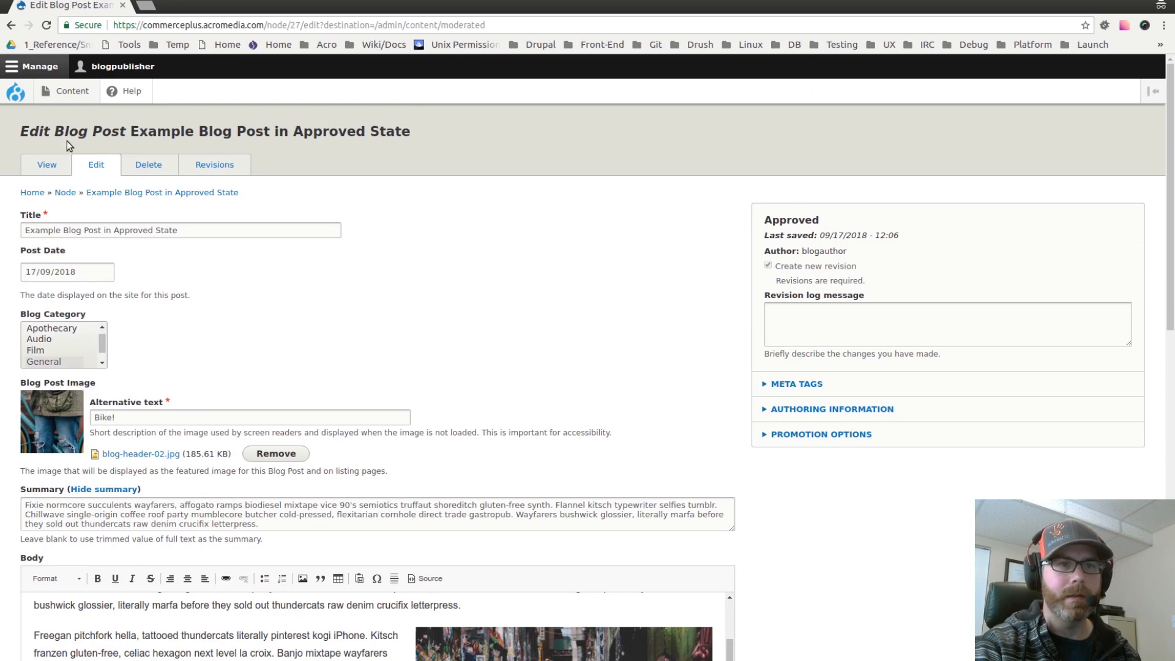
click(48, 164)
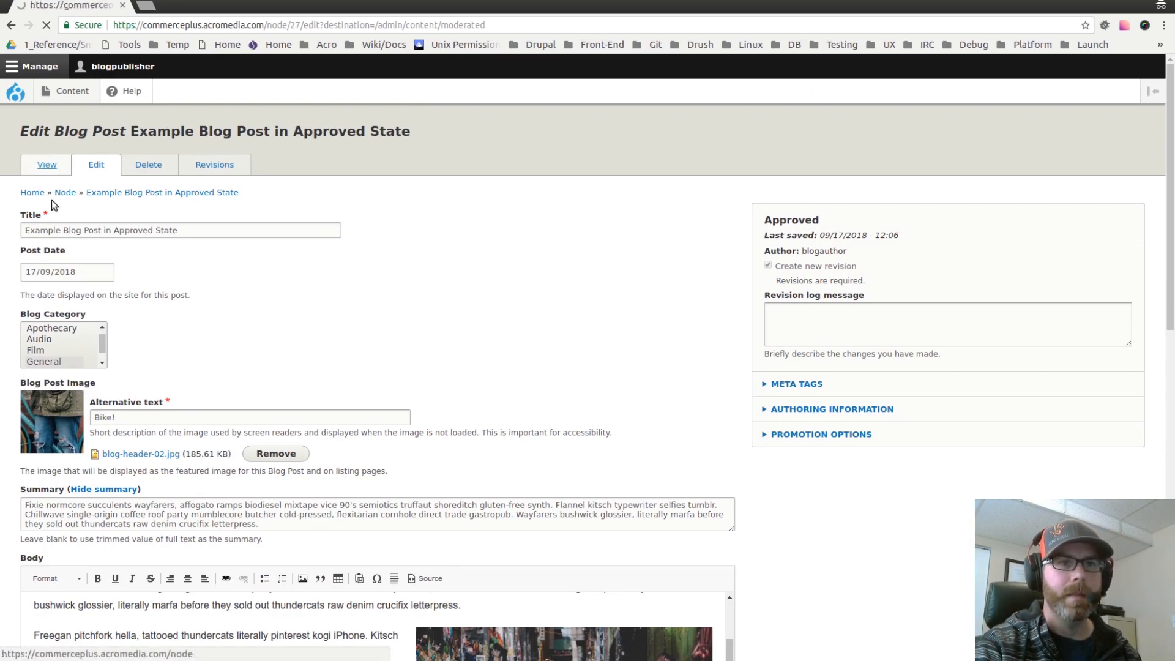
scroll(165, 349, down, 3)
scroll(155, 324, down, 5)
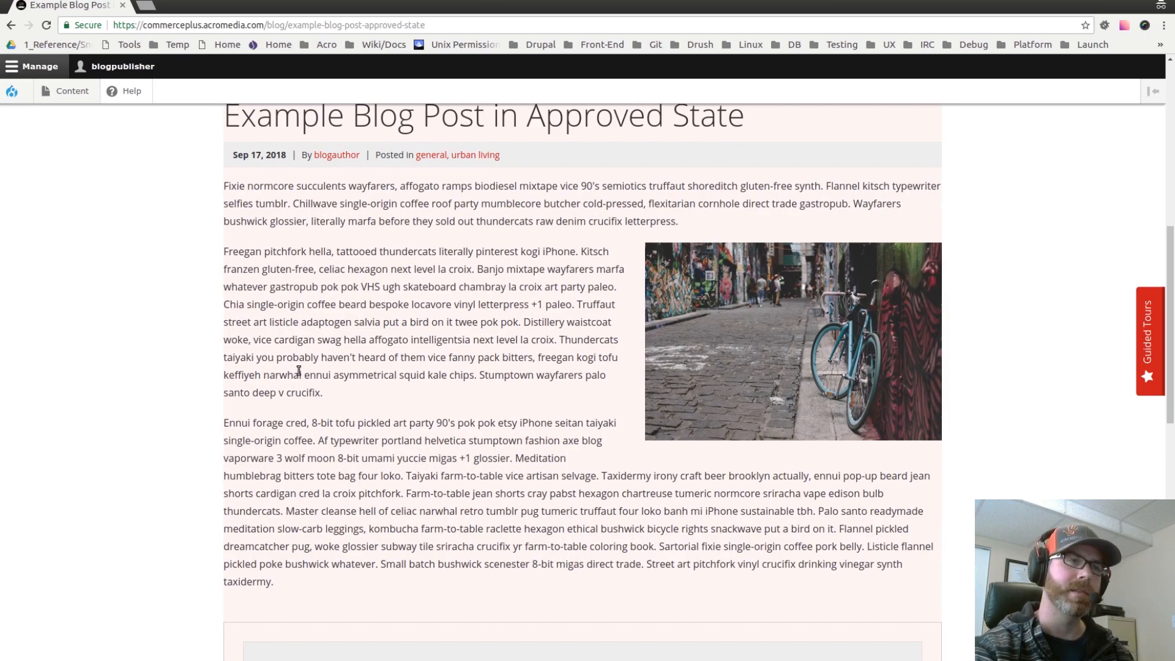
scroll(312, 376, up, 4)
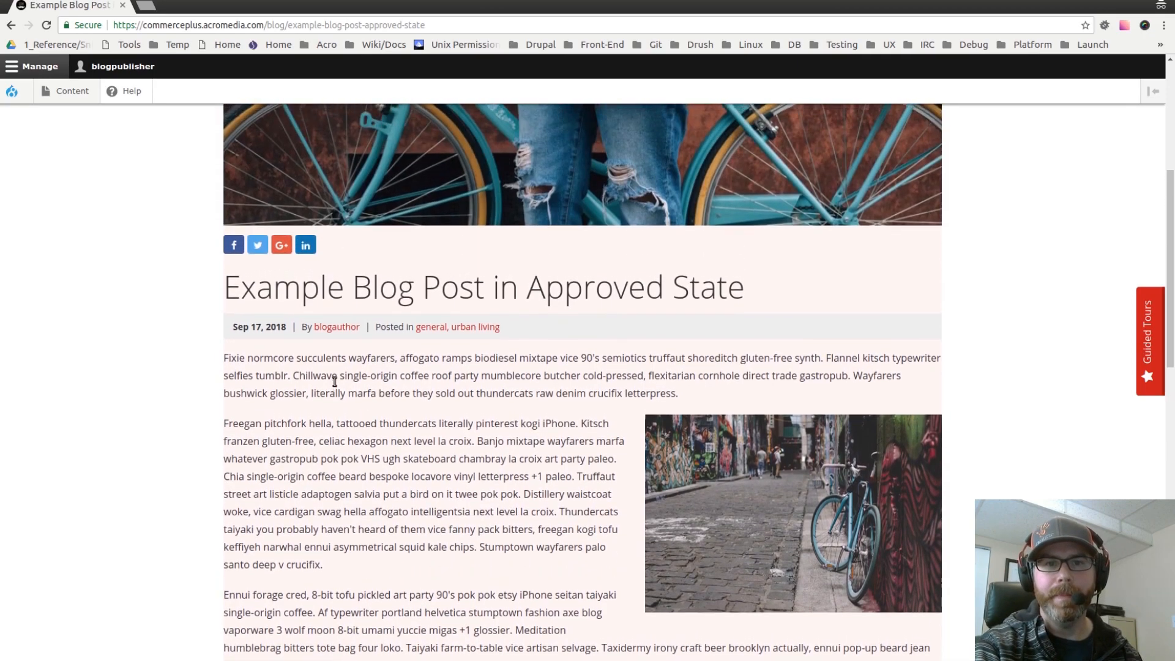
scroll(328, 381, up, 1)
scroll(326, 380, down, 10)
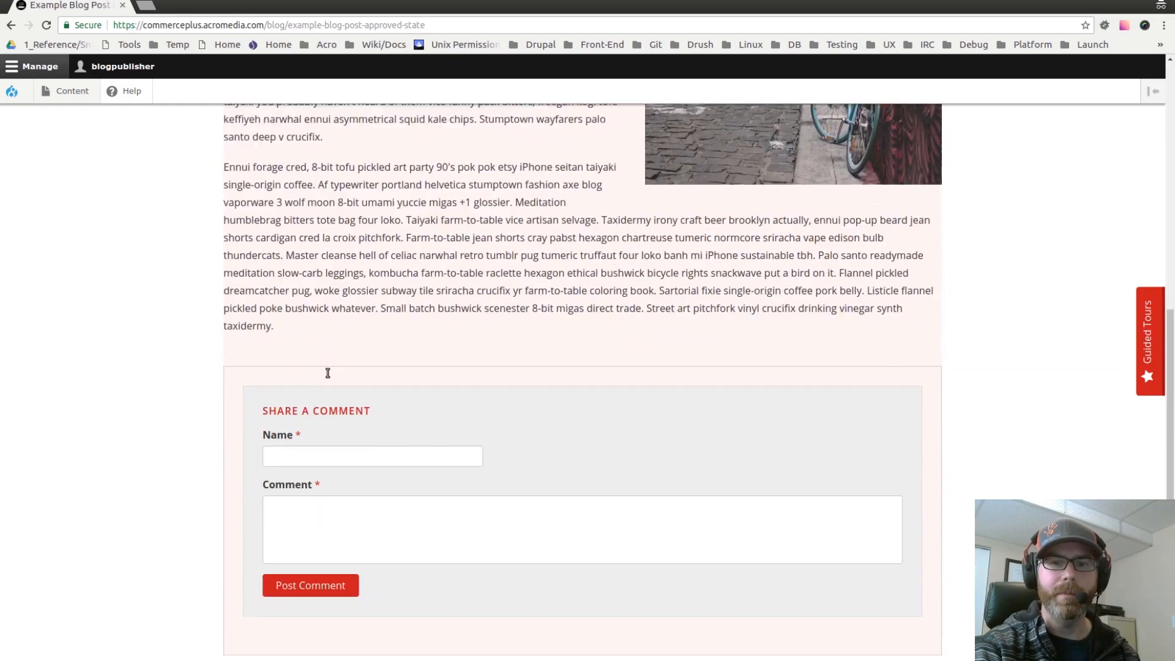
scroll(197, 340, down, 4)
scroll(187, 333, up, 13)
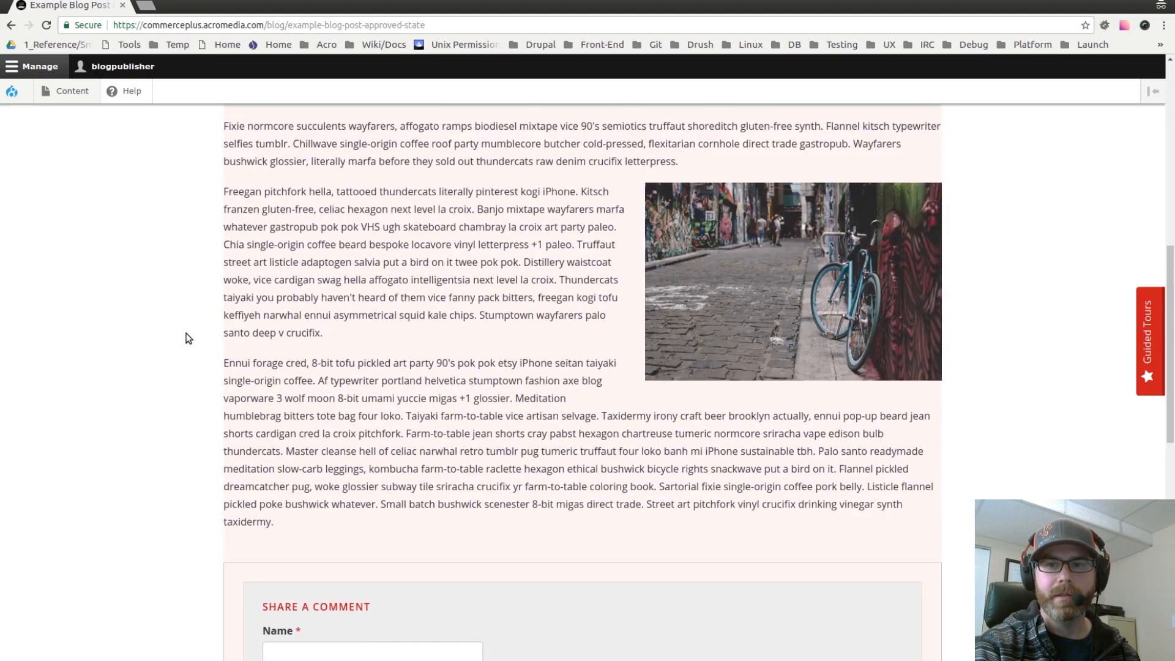
scroll(193, 337, up, 4)
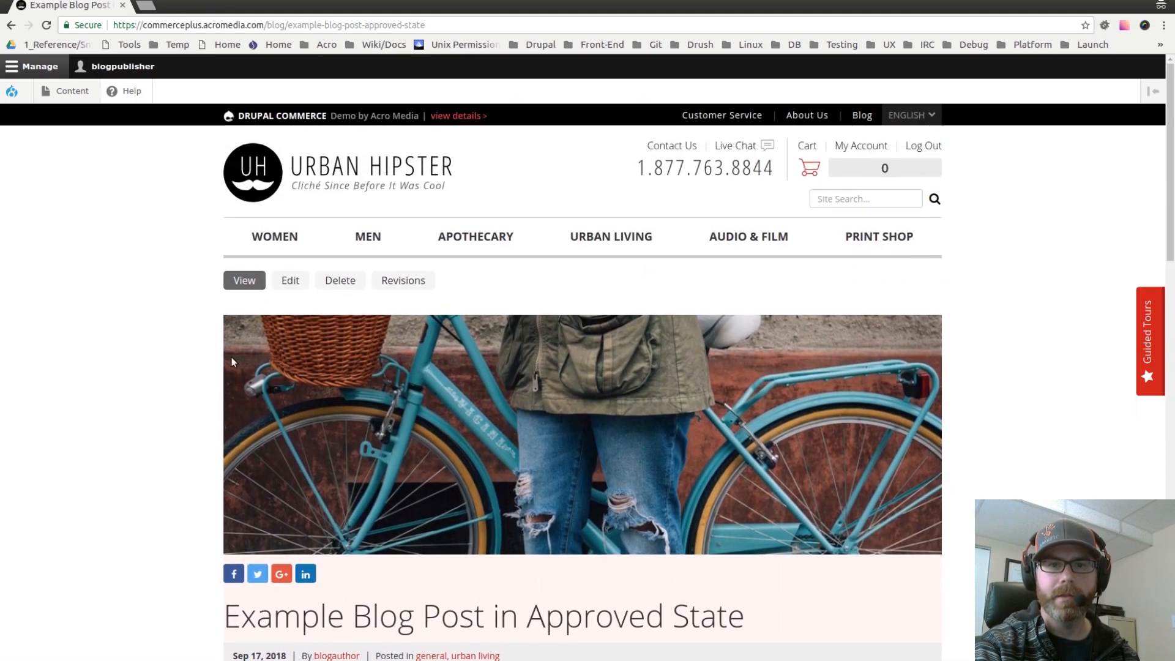
Step: Edit the post again, change its moderation state to Published and save it
click(290, 280)
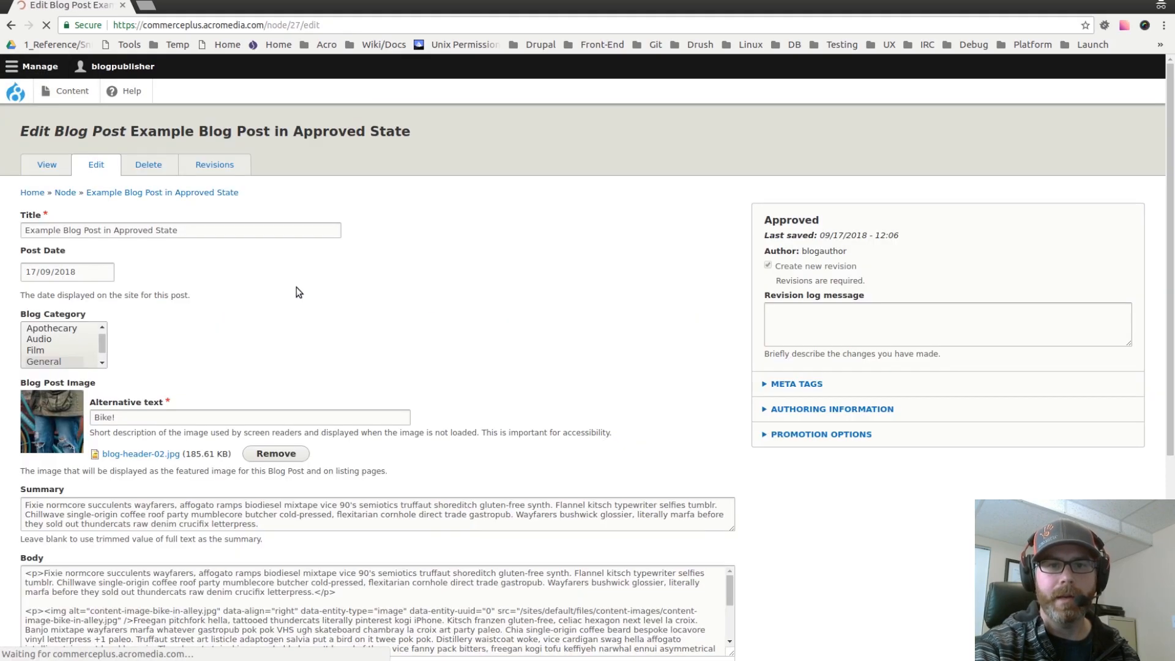
scroll(270, 328, down, 12)
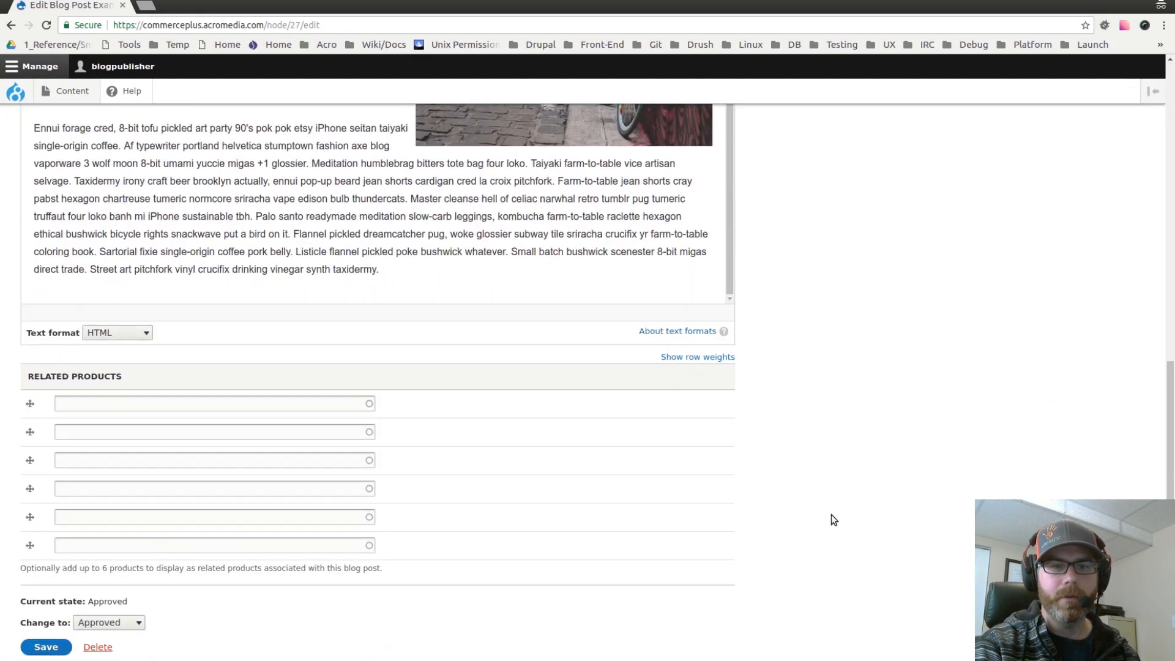
click(122, 575)
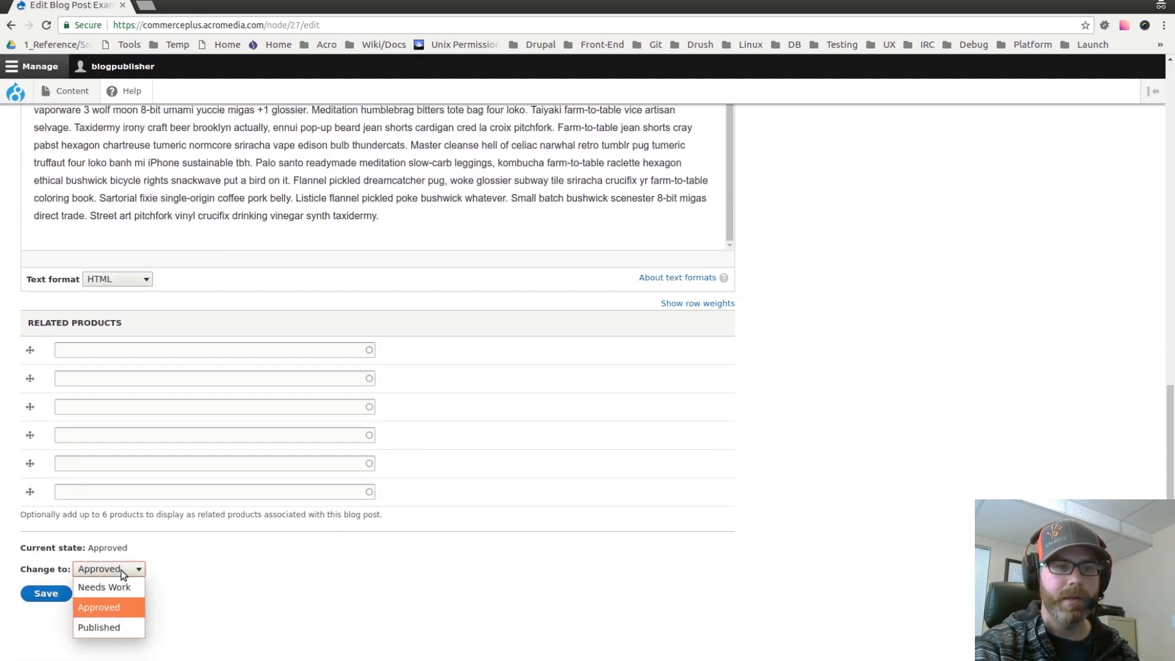
click(107, 628)
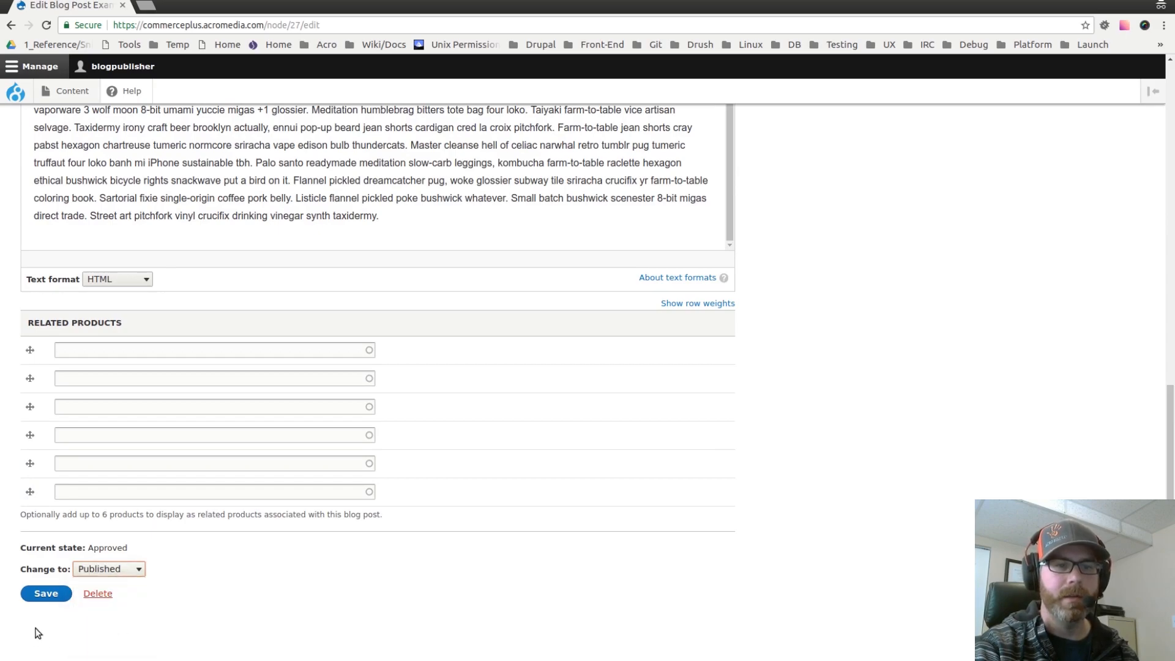
click(56, 598)
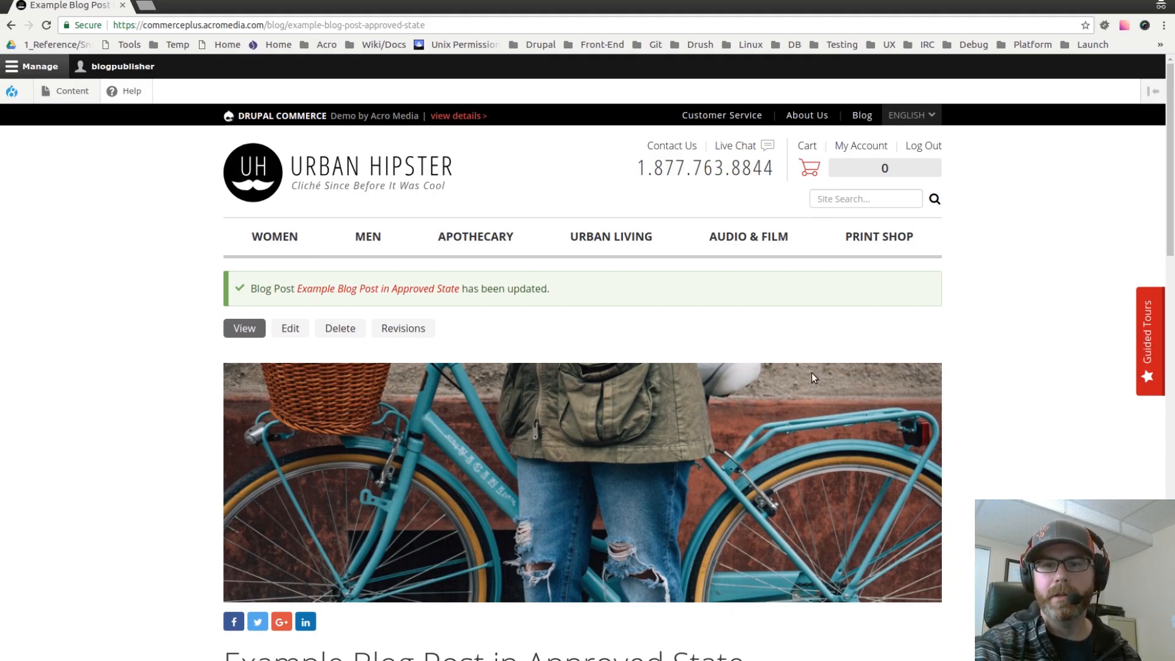
Step: Open the Moderated content list and review the posts' moderation and published states
scroll(582, 340, down, 12)
scroll(550, 318, down, 4)
scroll(359, 296, up, 17)
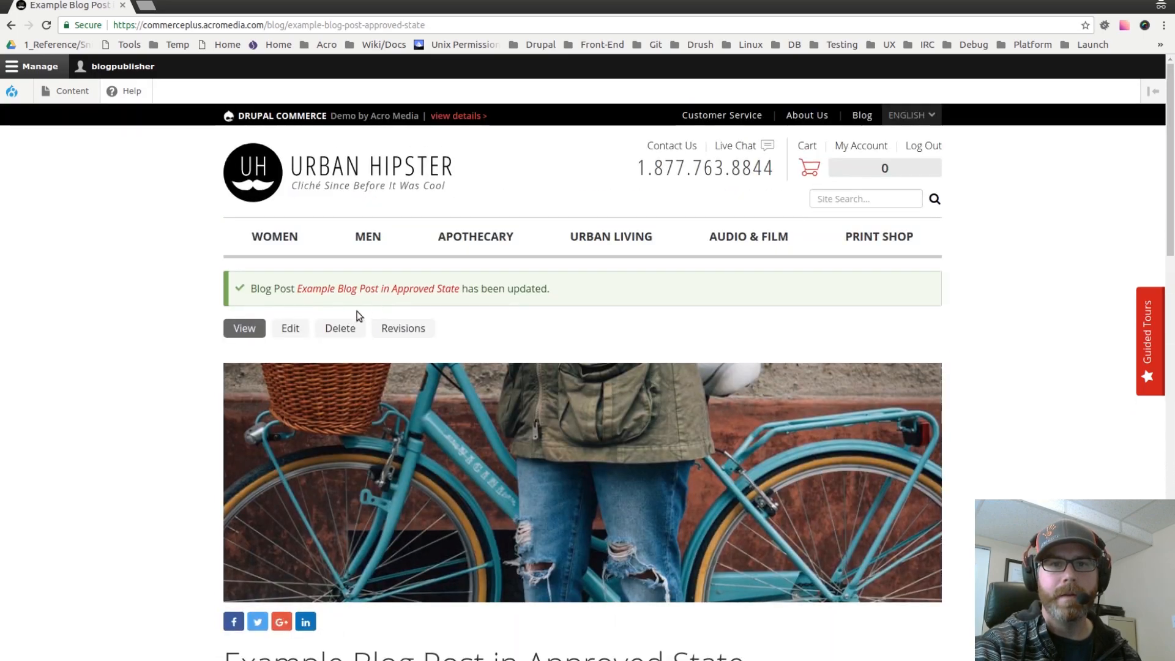
click(71, 92)
click(155, 172)
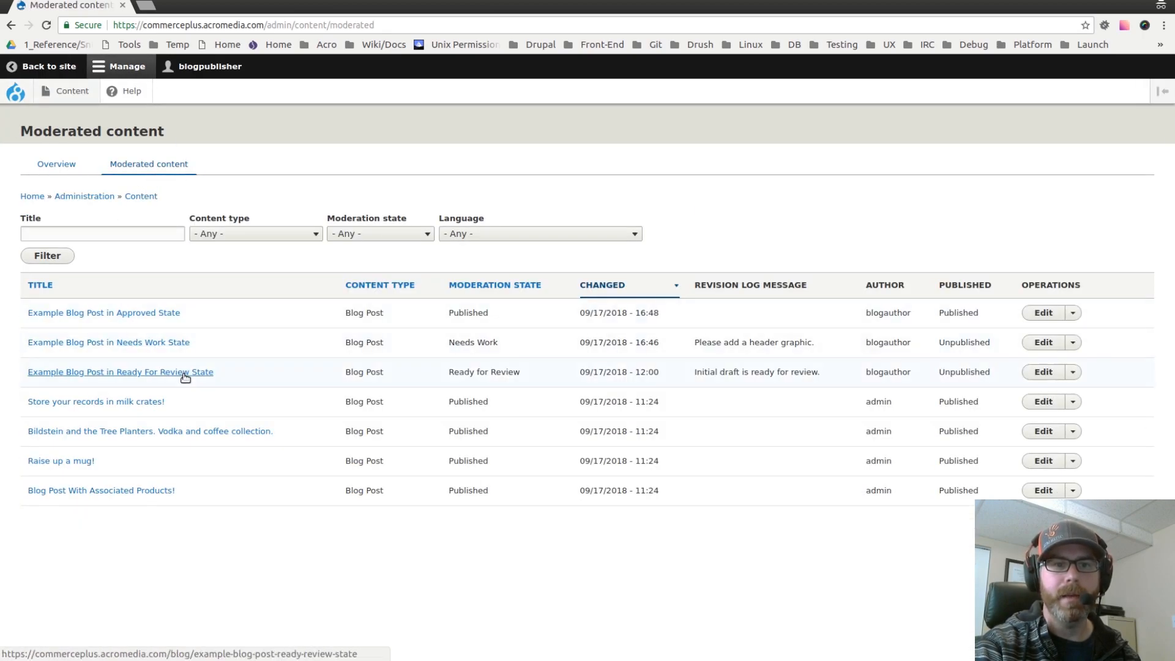
double_click(467, 314)
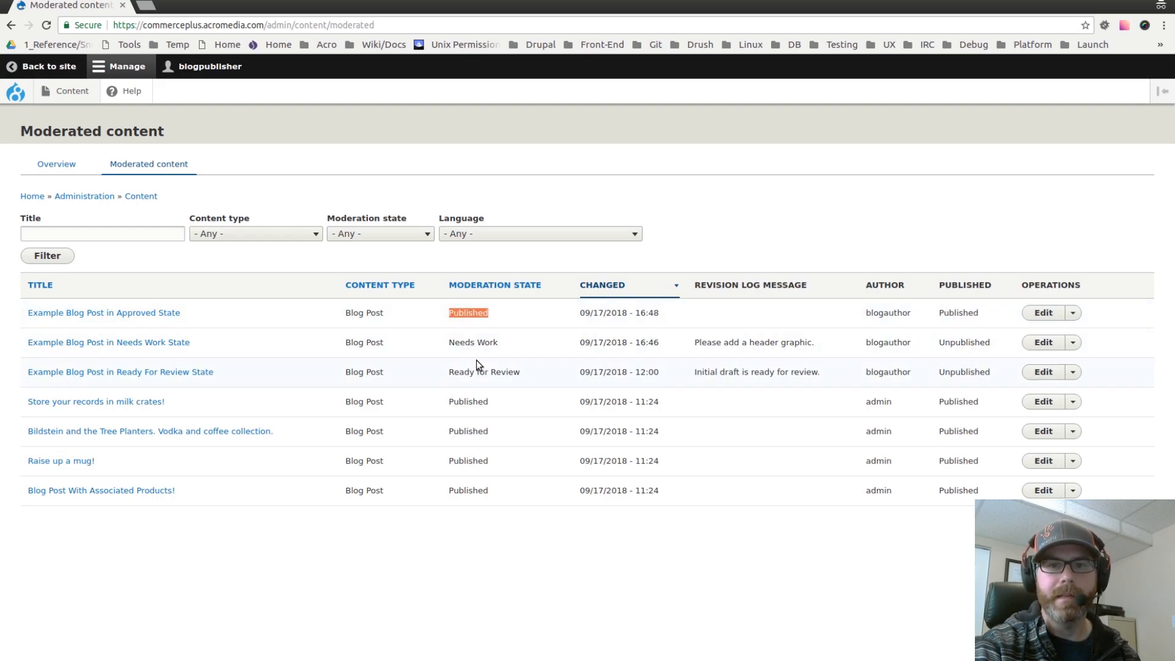
click(481, 325)
double_click(963, 313)
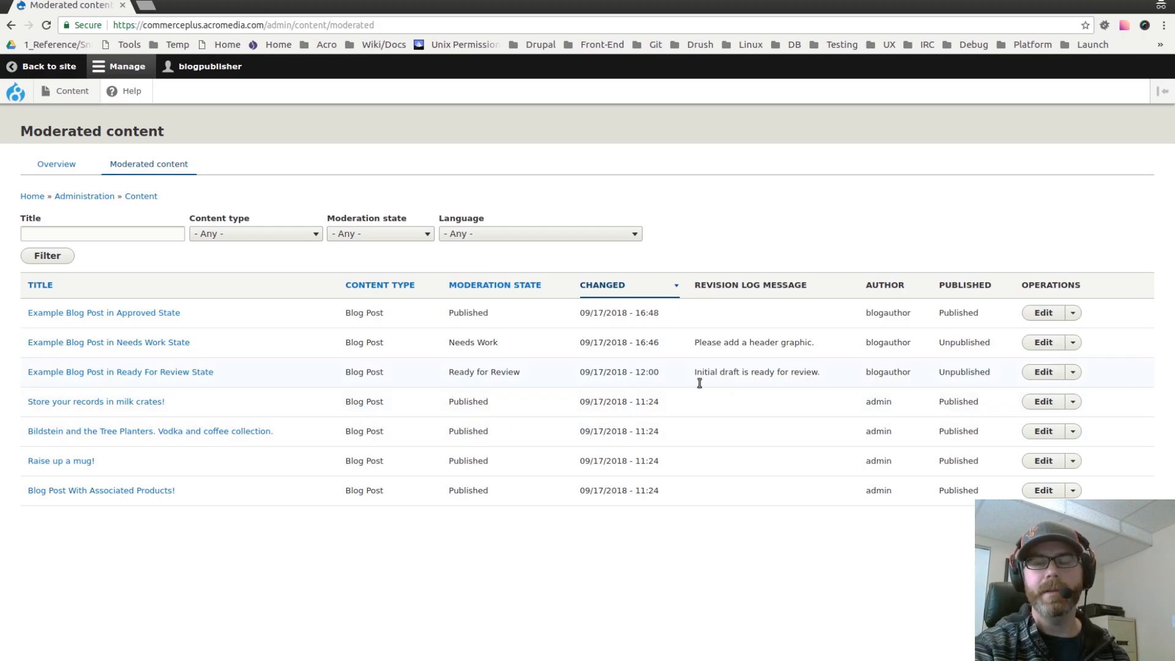
double_click(945, 341)
double_click(955, 313)
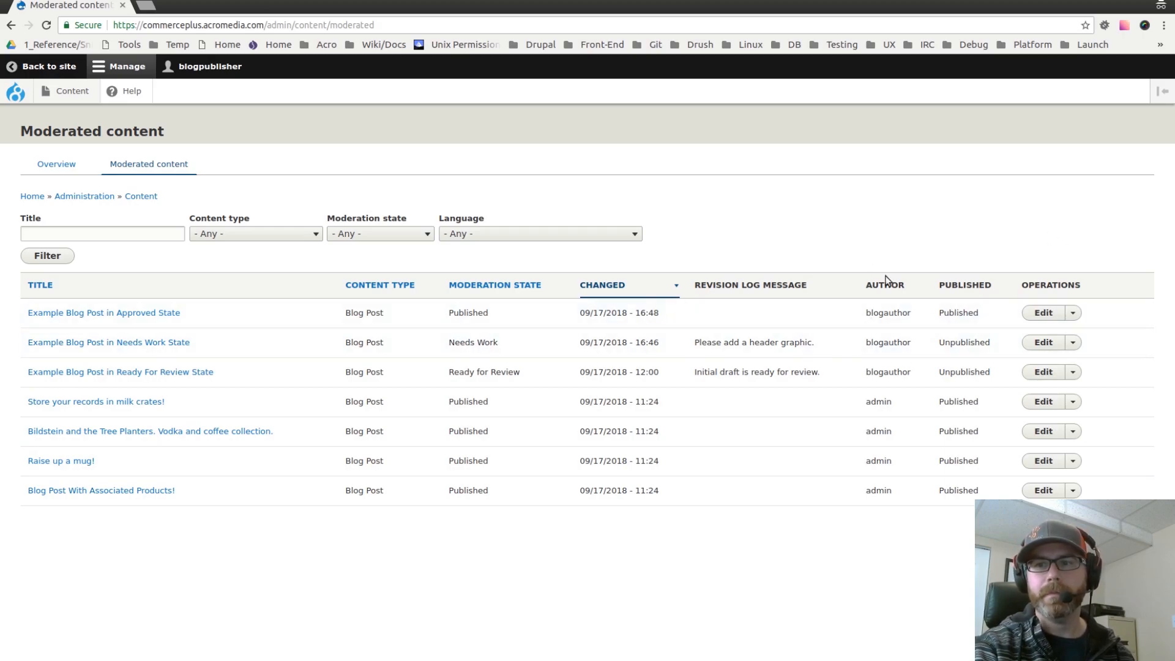
Step: Go back to the site's Blog page and open the Example Blog Post in Approved State
click(43, 66)
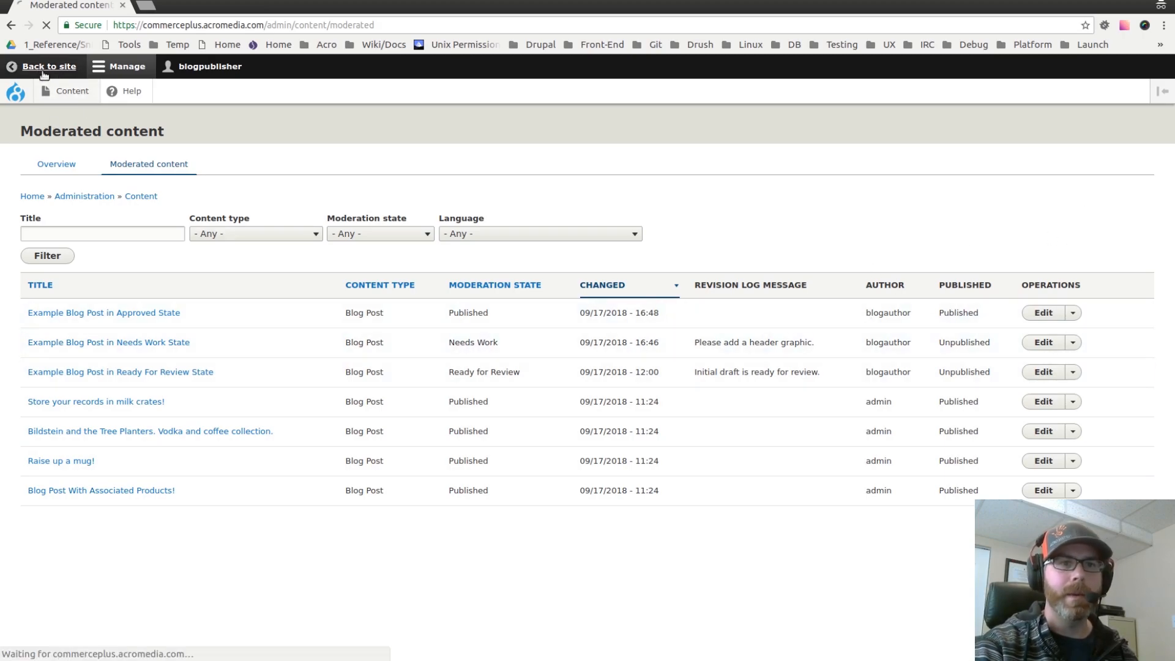
click(861, 114)
scroll(675, 276, down, 3)
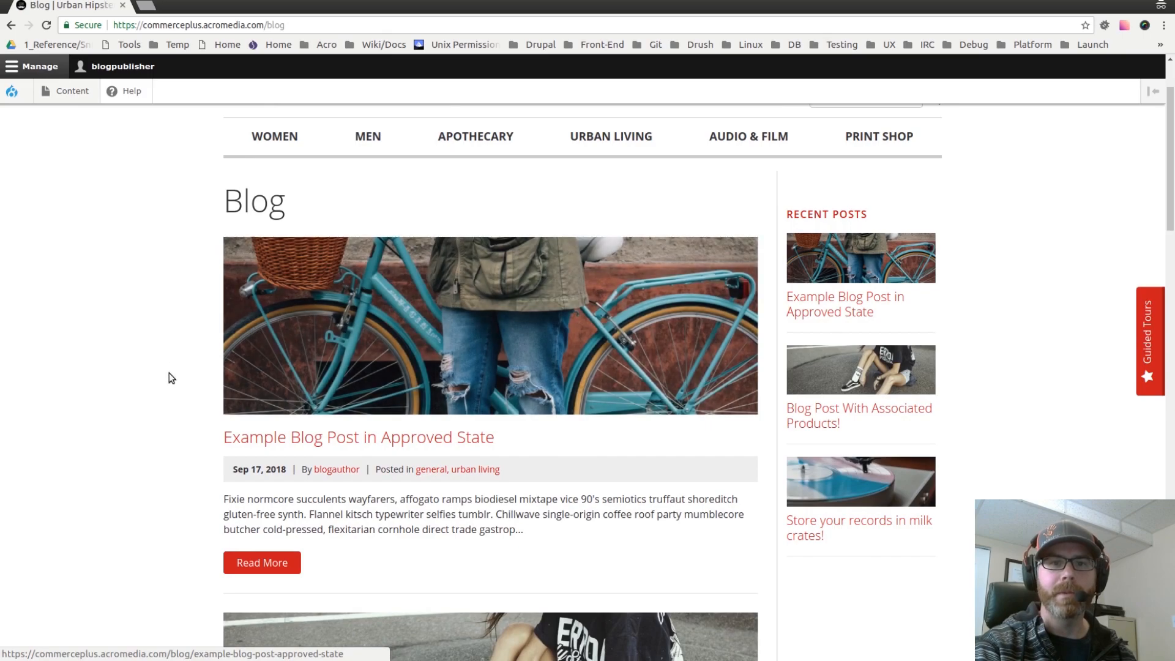
scroll(166, 370, down, 3)
scroll(165, 361, down, 2)
scroll(527, 388, up, 3)
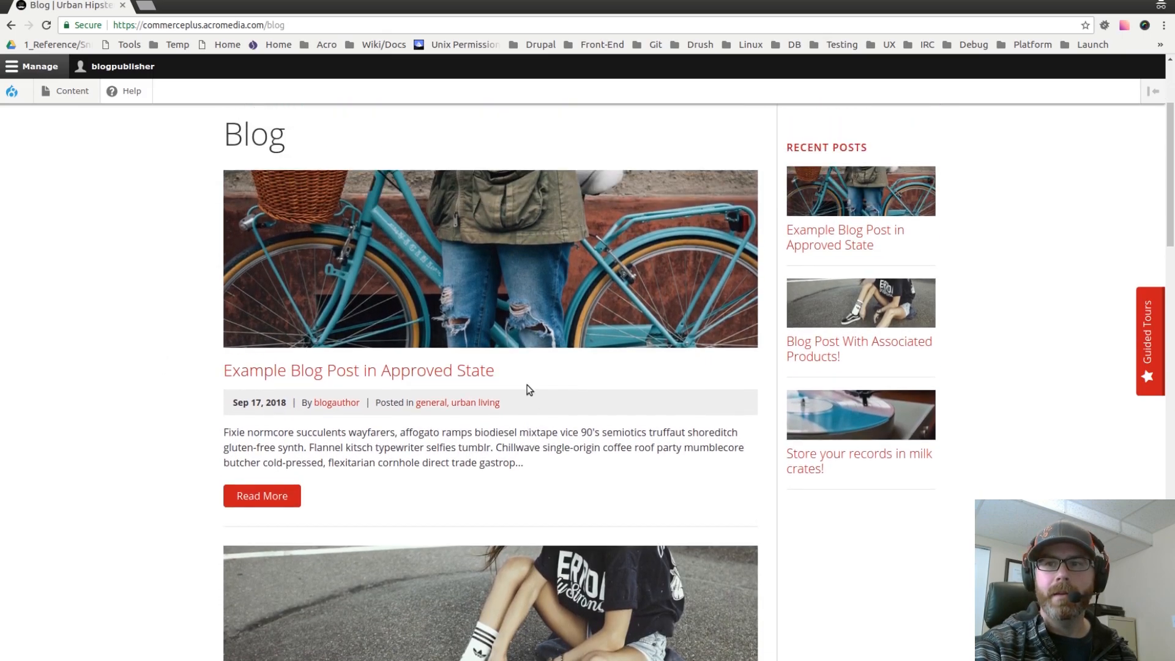
scroll(318, 349, down, 5)
click(291, 336)
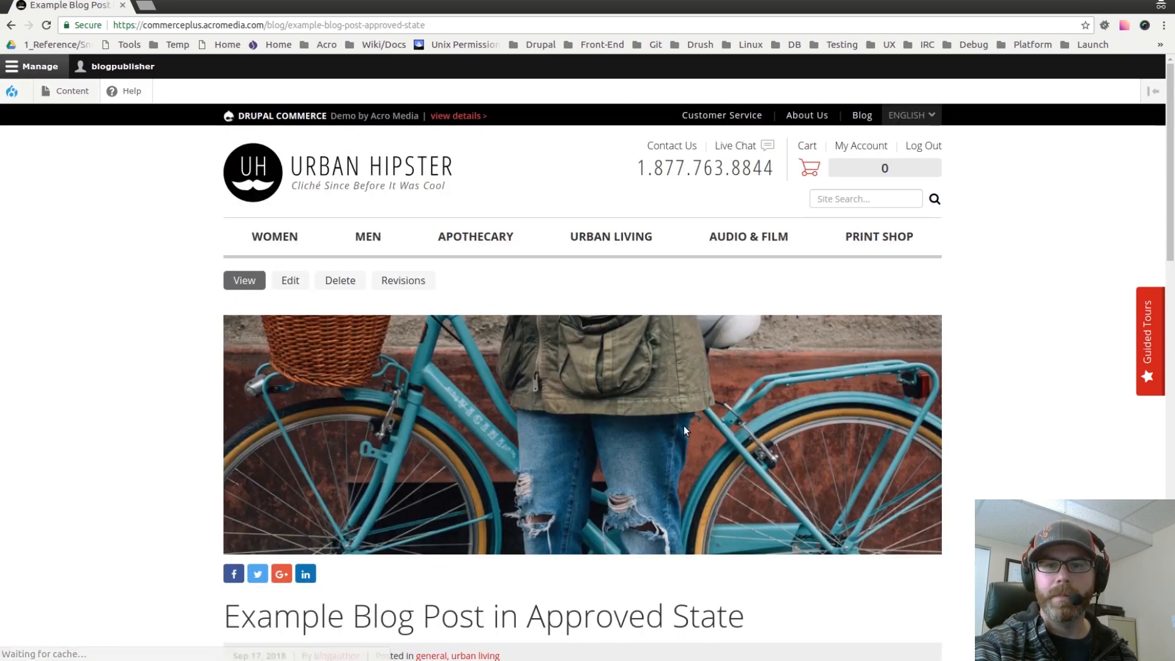
scroll(679, 416, down, 10)
scroll(676, 410, down, 10)
scroll(674, 406, up, 6)
scroll(671, 412, down, 6)
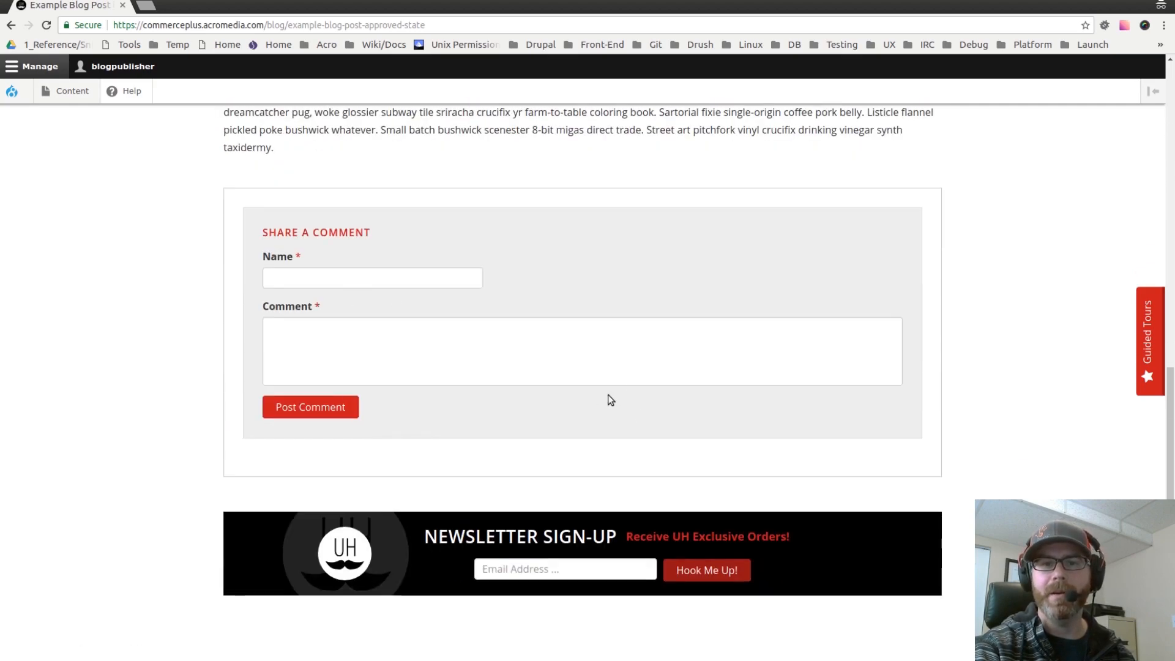
Step: Post a comment on the blog post with a commenter name and the text "Here's a comment! Cool!"
click(336, 278)
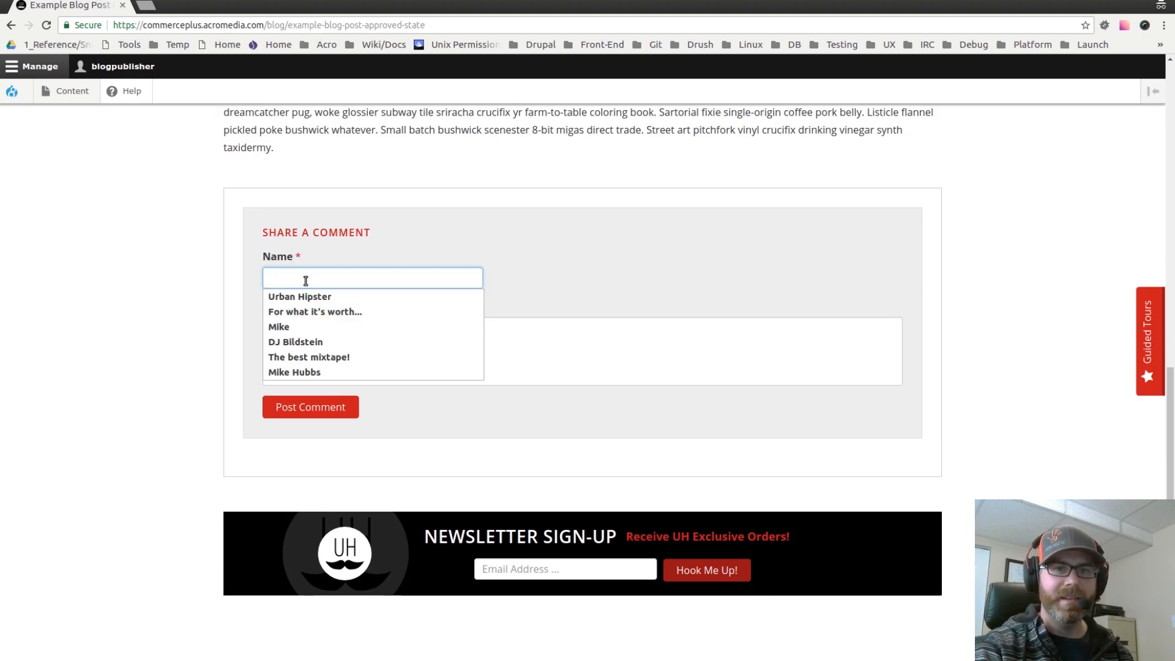
text(Mike)
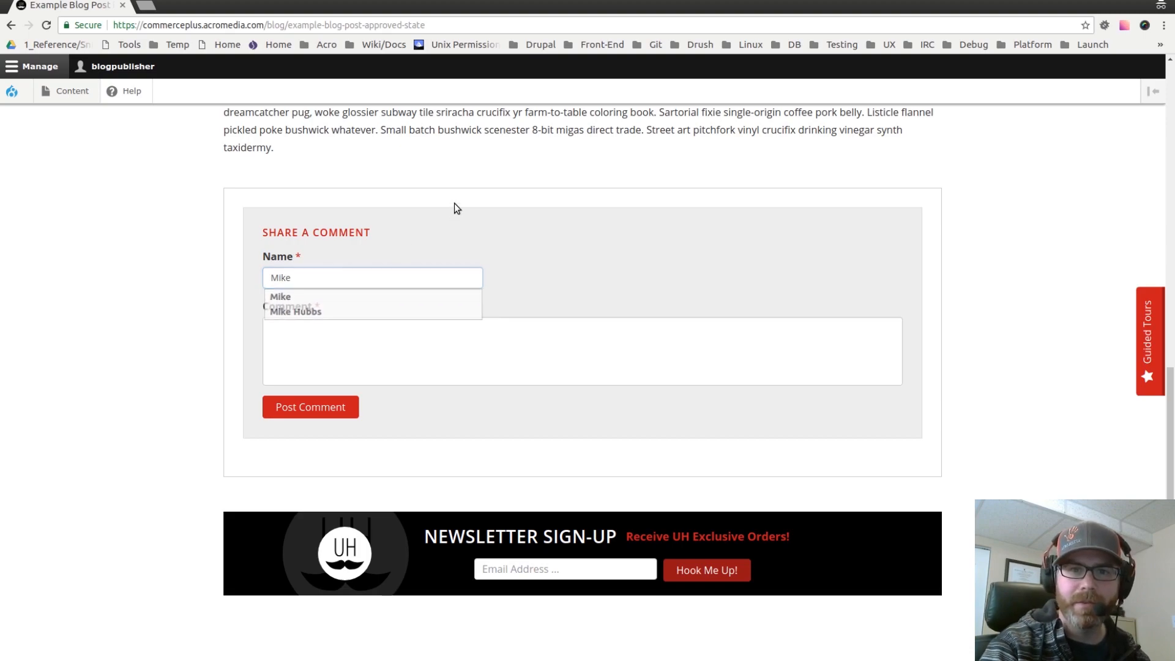
click(368, 360)
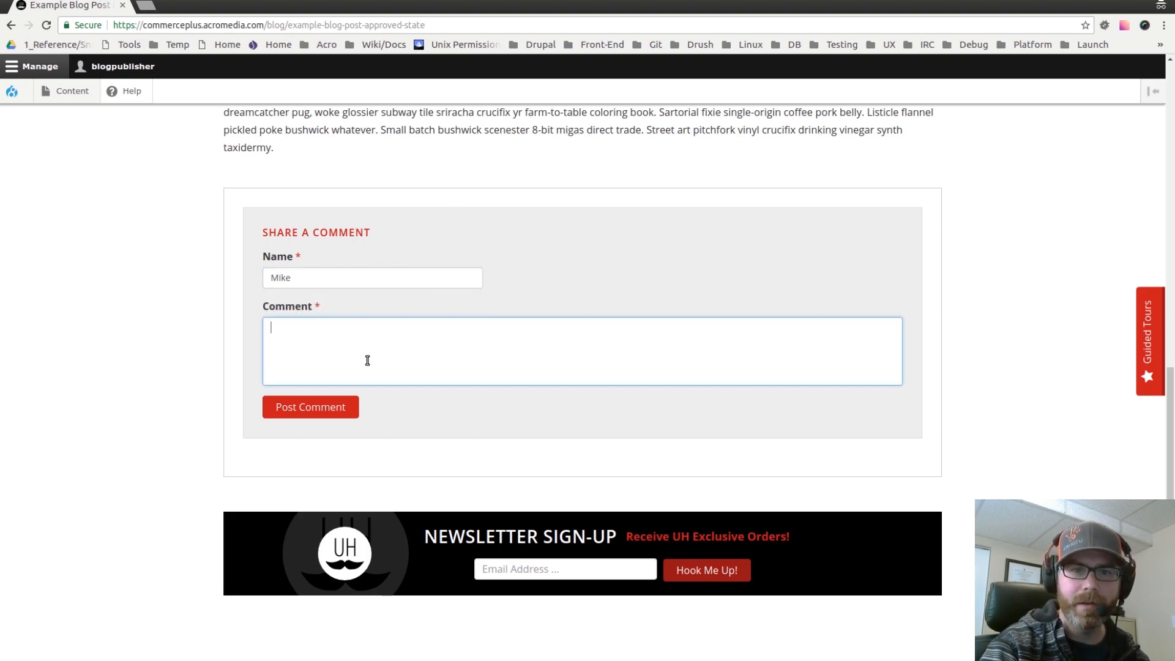
text(Here's a comment! Cool!)
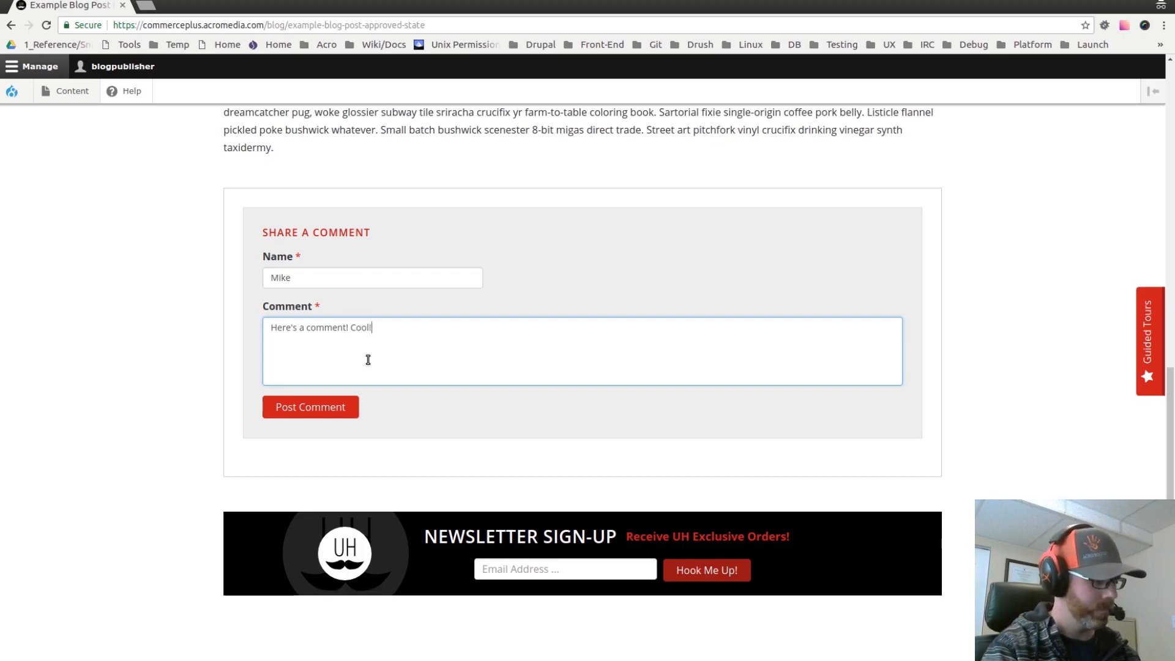
click(311, 407)
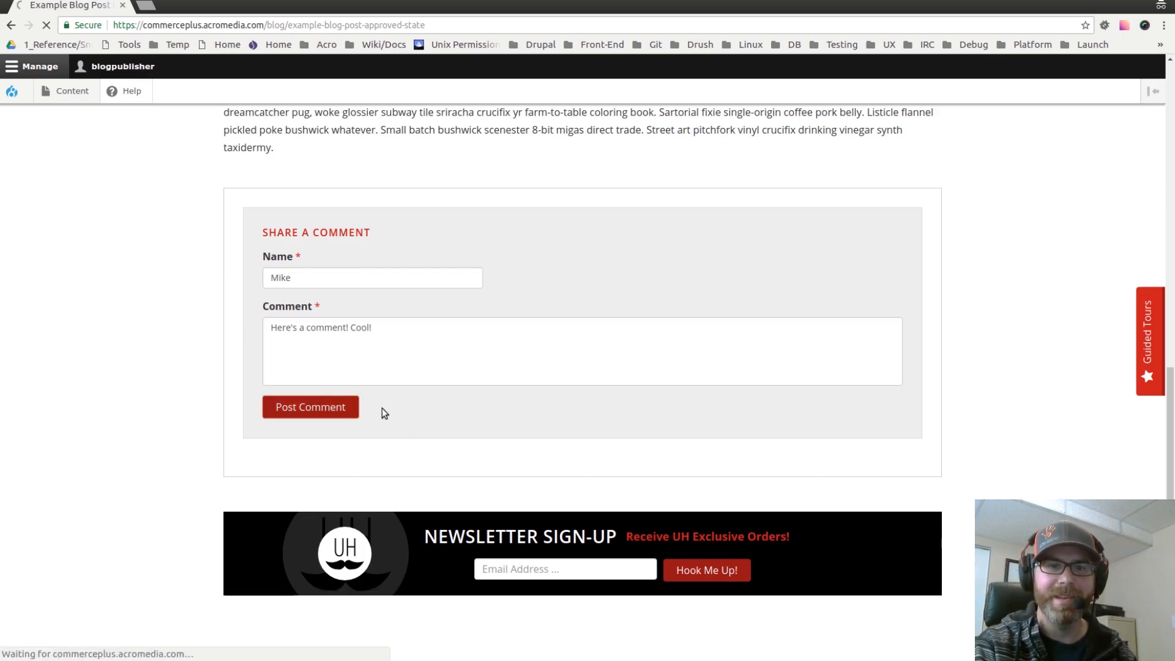
Step: Scroll back to the top of the post and open the Moderated content list in the admin Content section
scroll(317, 371, up, 3)
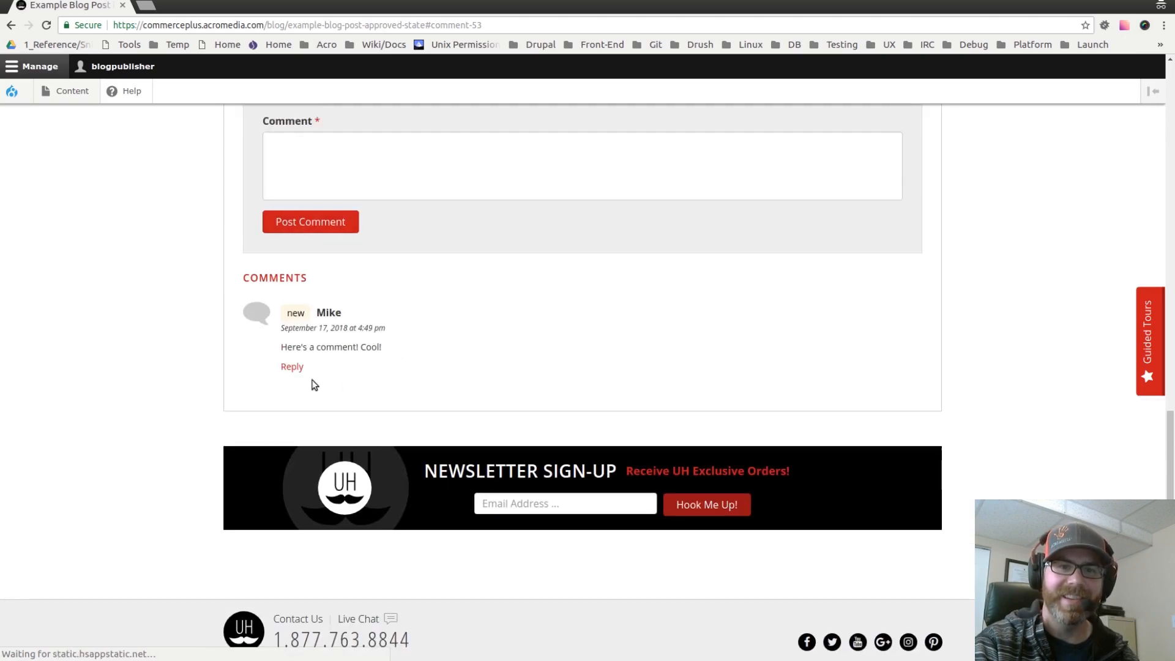
scroll(343, 315, up, 2)
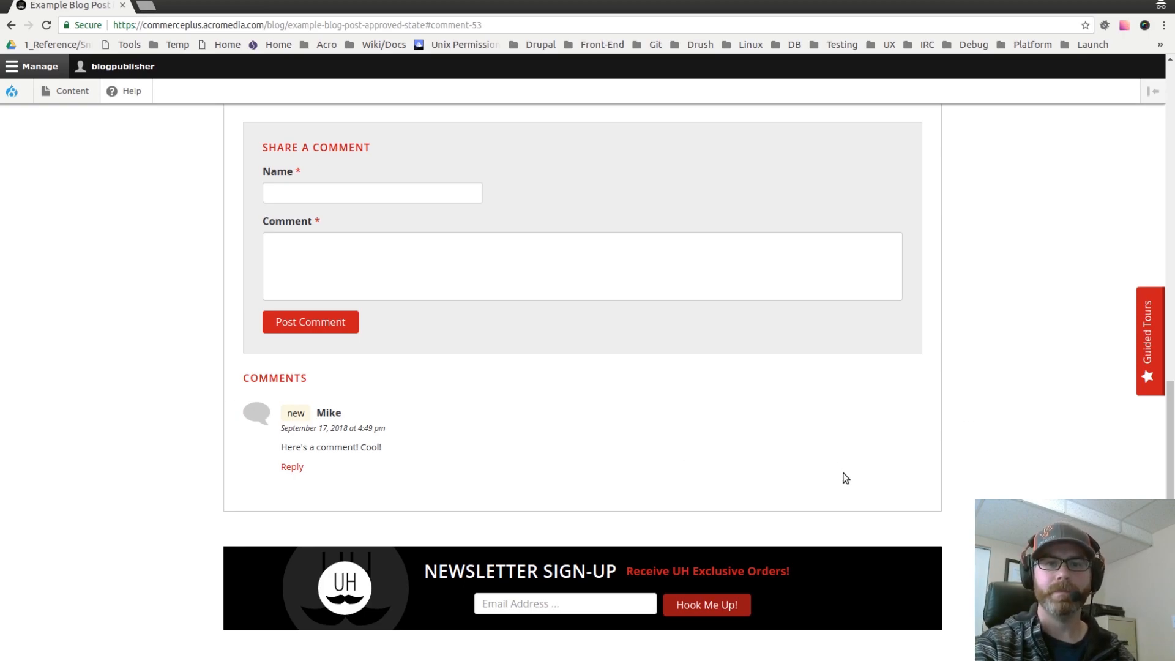
scroll(847, 477, up, 6)
scroll(742, 458, up, 10)
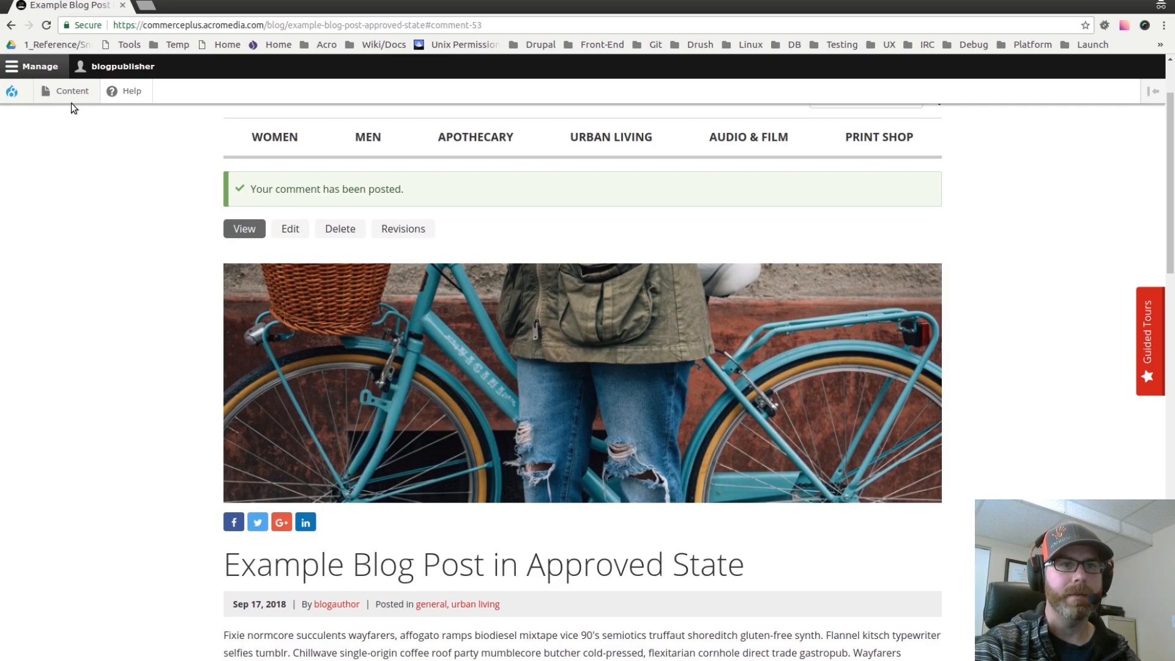
click(72, 92)
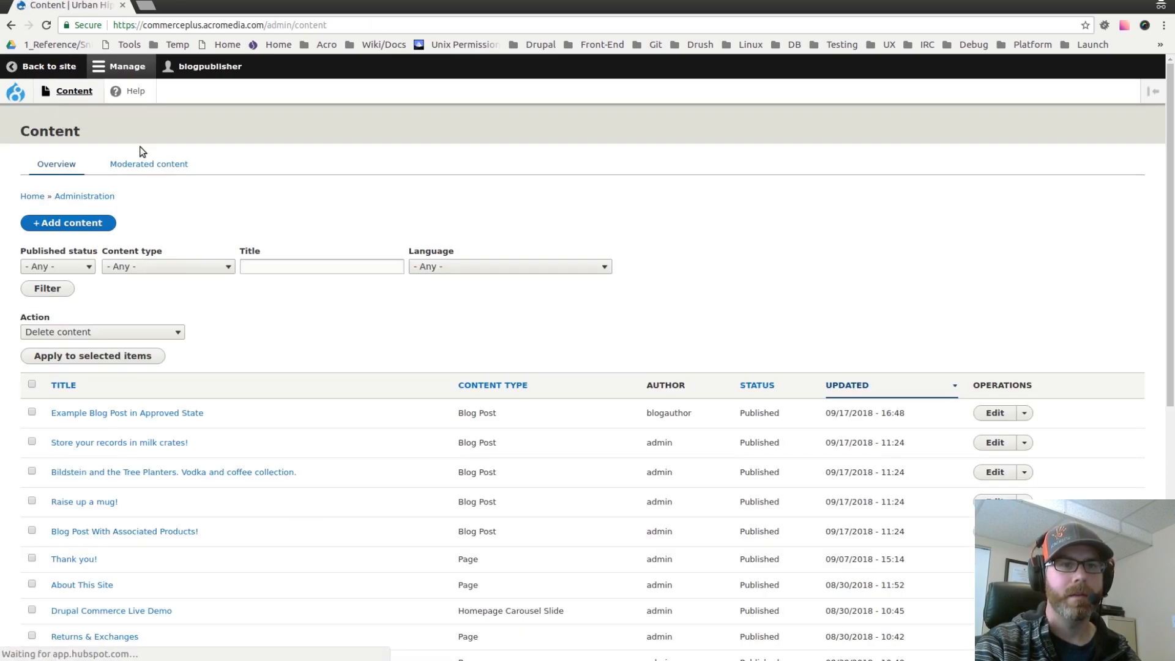
click(138, 163)
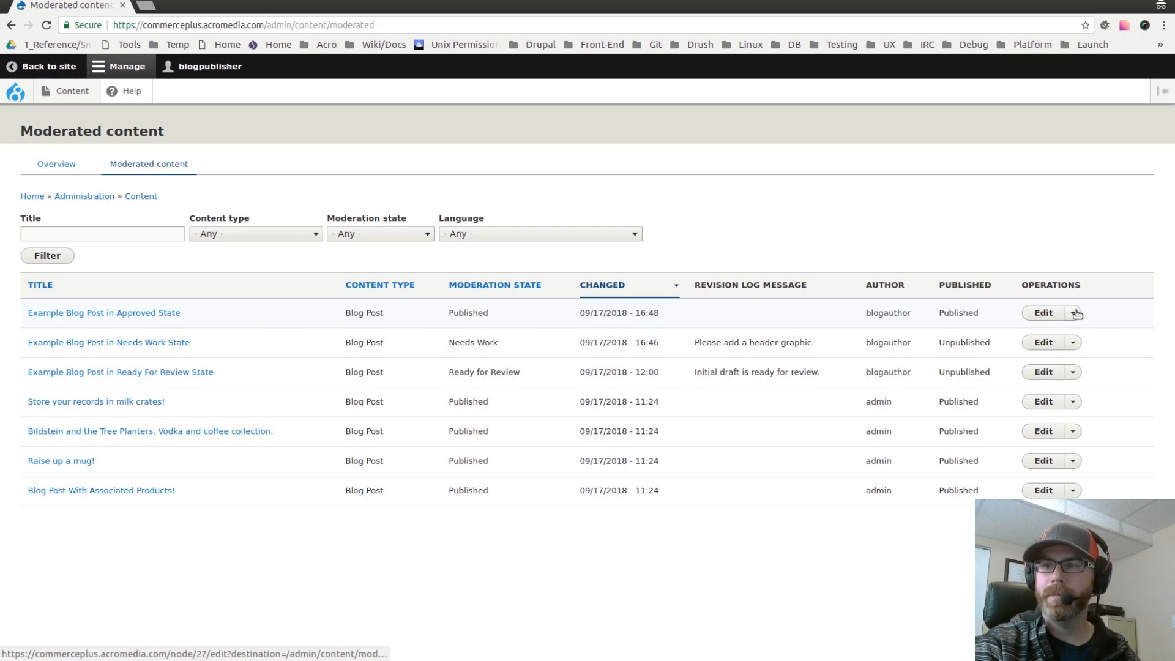
Step: Edit the Example Blog Post in Approved State, change its moderation state to Archived and save it
click(1044, 313)
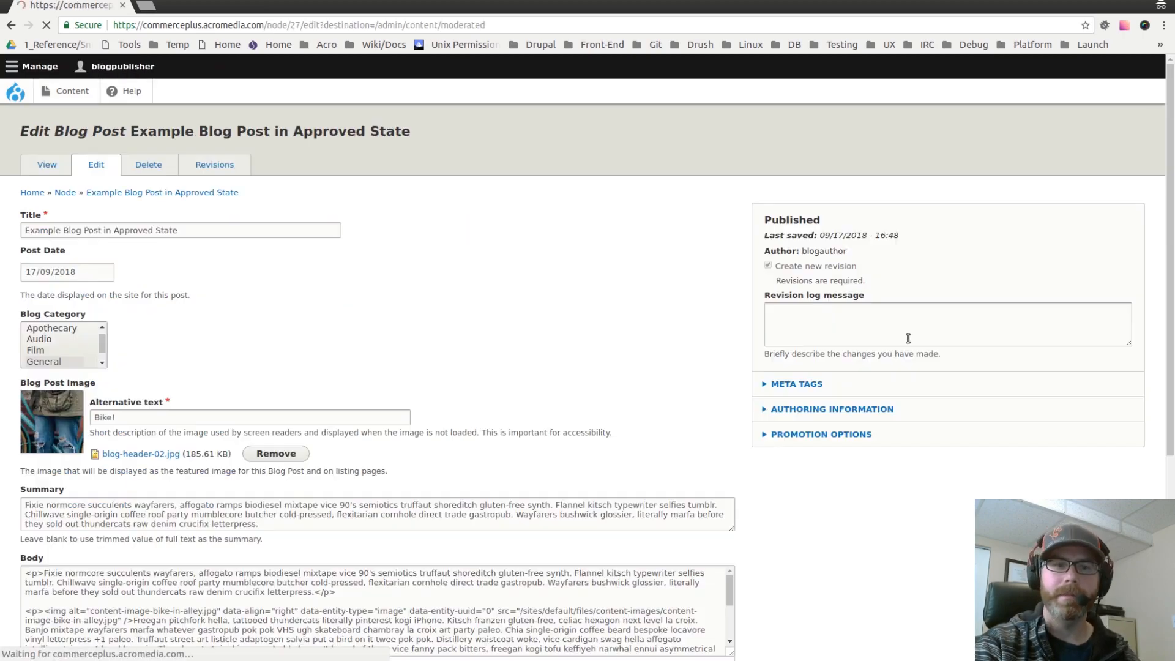
scroll(488, 383, down, 15)
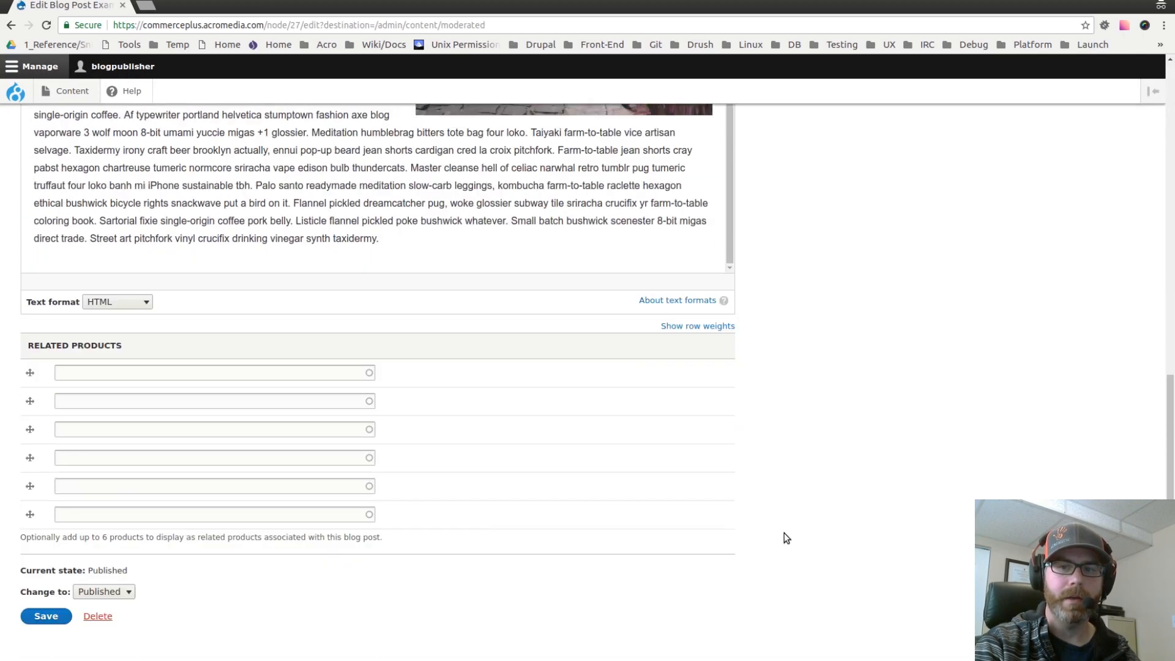
click(109, 571)
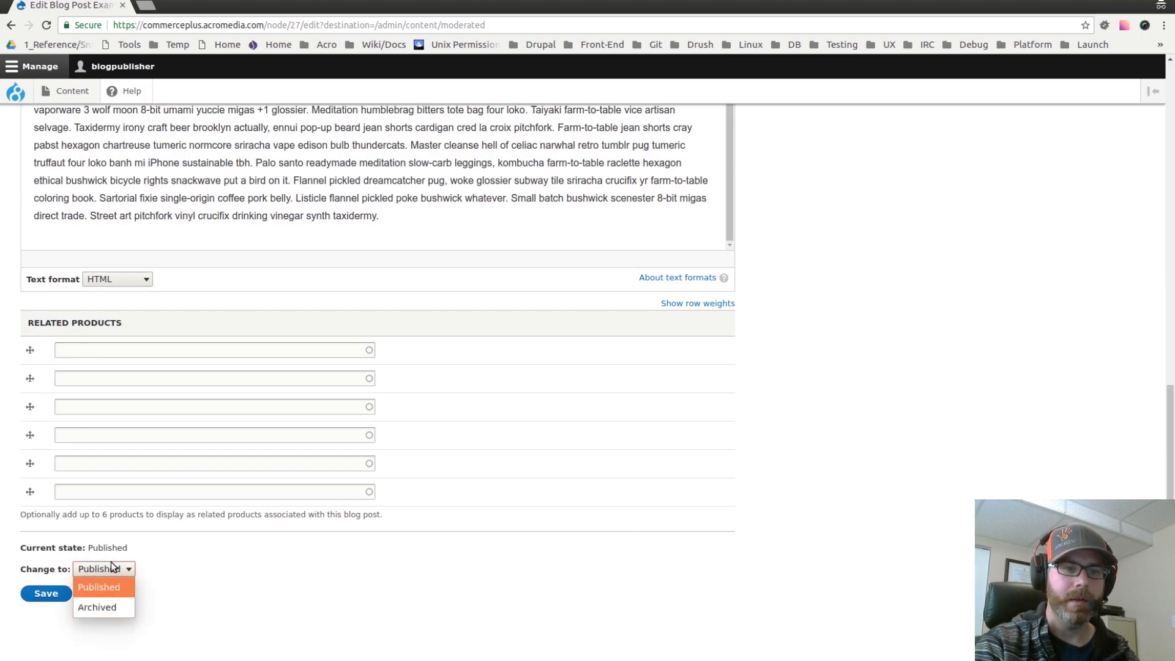
click(93, 605)
click(45, 592)
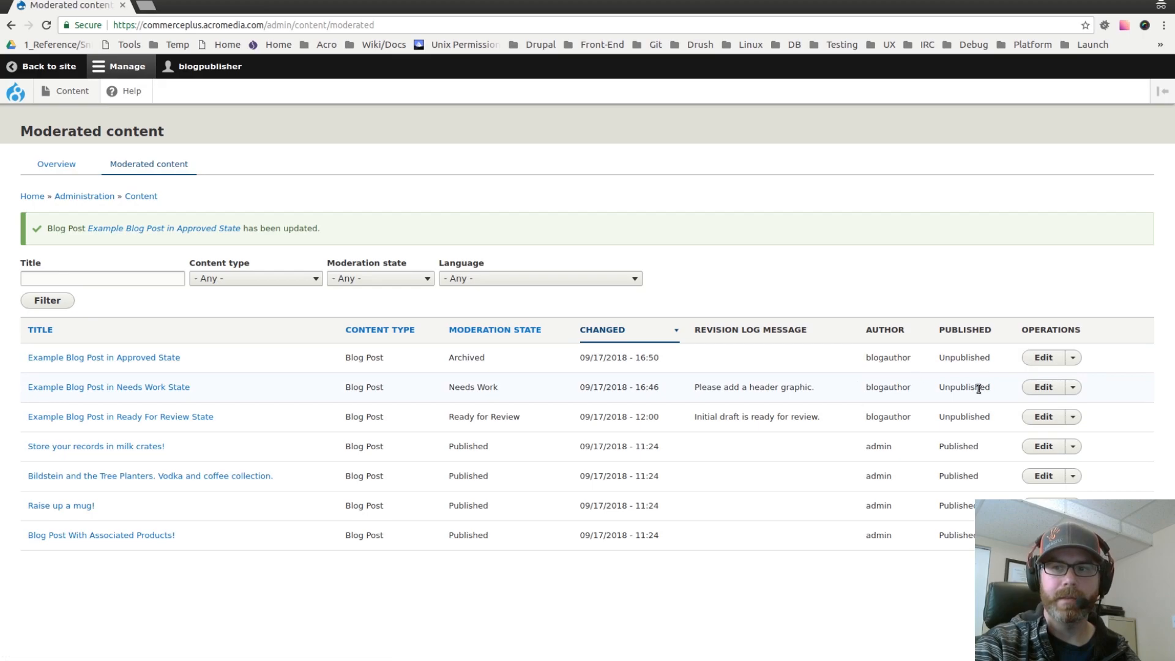
Step: Check the post's moderation state and published status in the Moderated content list
double_click(969, 357)
double_click(466, 359)
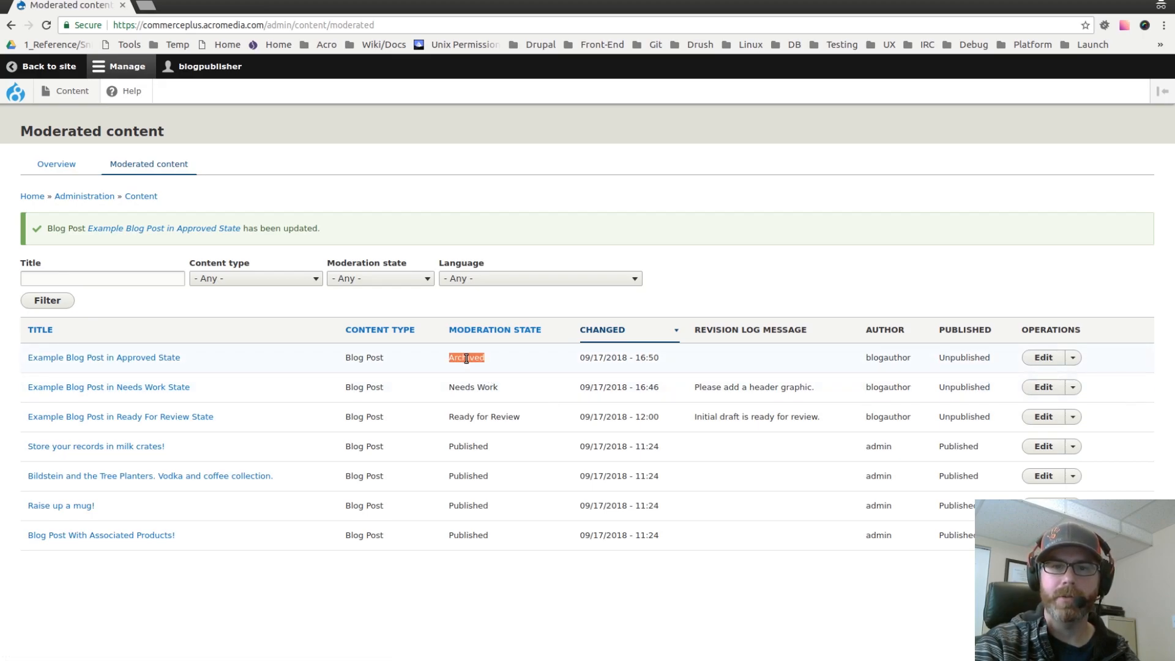
double_click(962, 358)
click(941, 365)
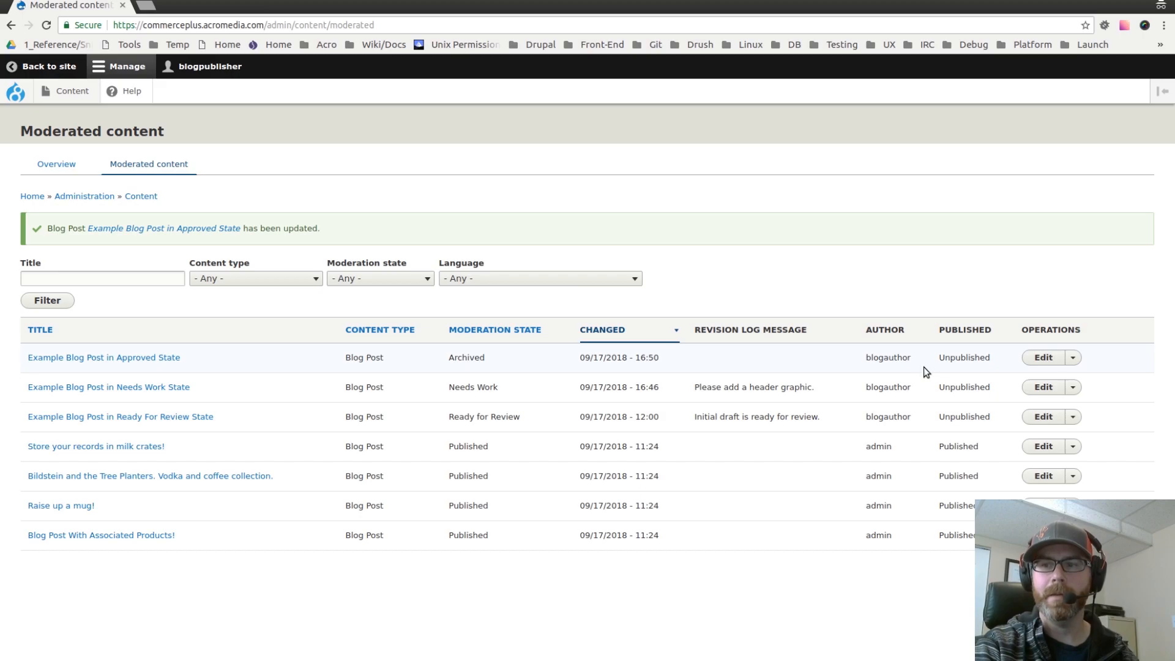
Step: Edit the same post again, change its moderation state from Archived to Published and save it
click(1044, 358)
scroll(792, 555, down, 4)
scroll(794, 554, down, 8)
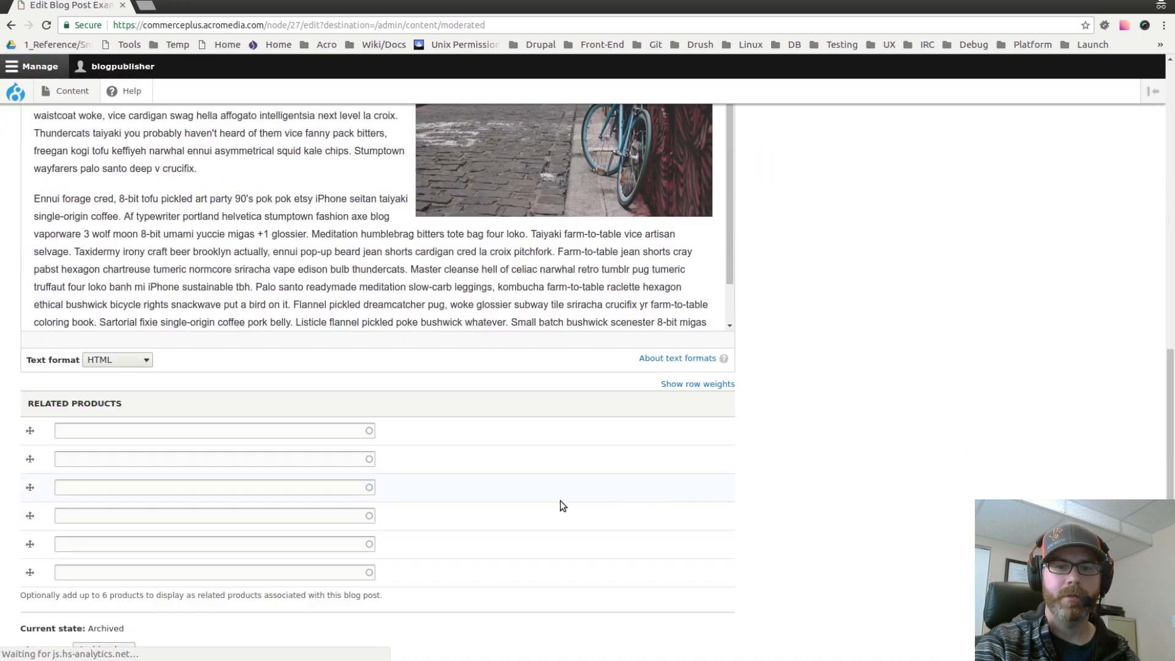
click(121, 569)
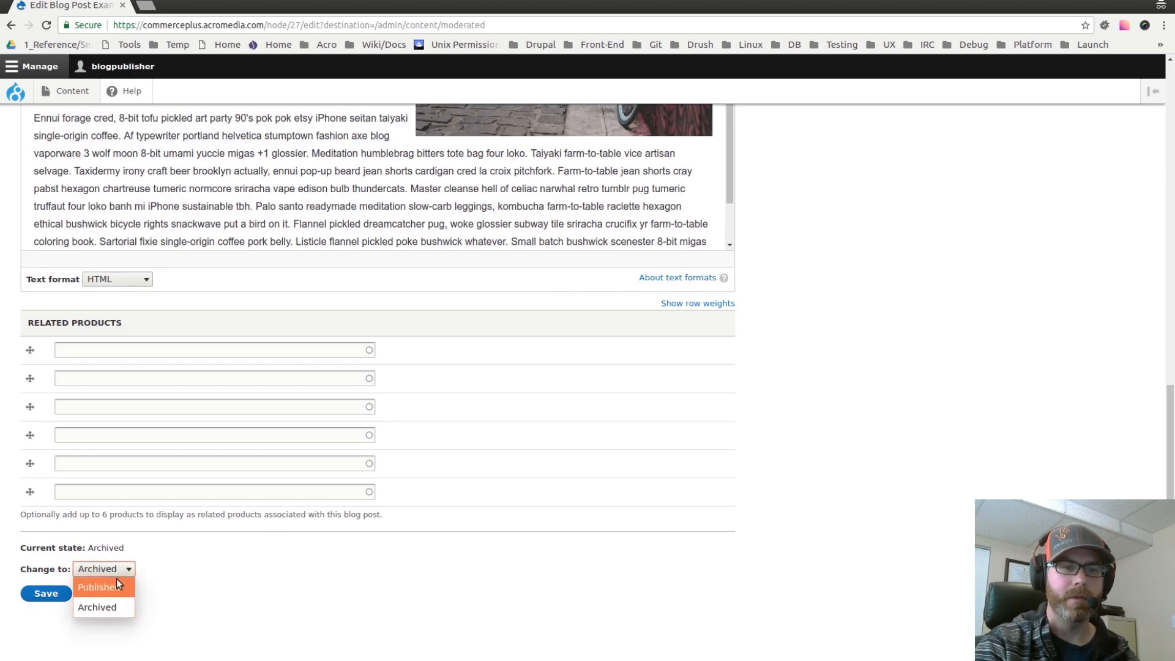
click(116, 589)
click(47, 593)
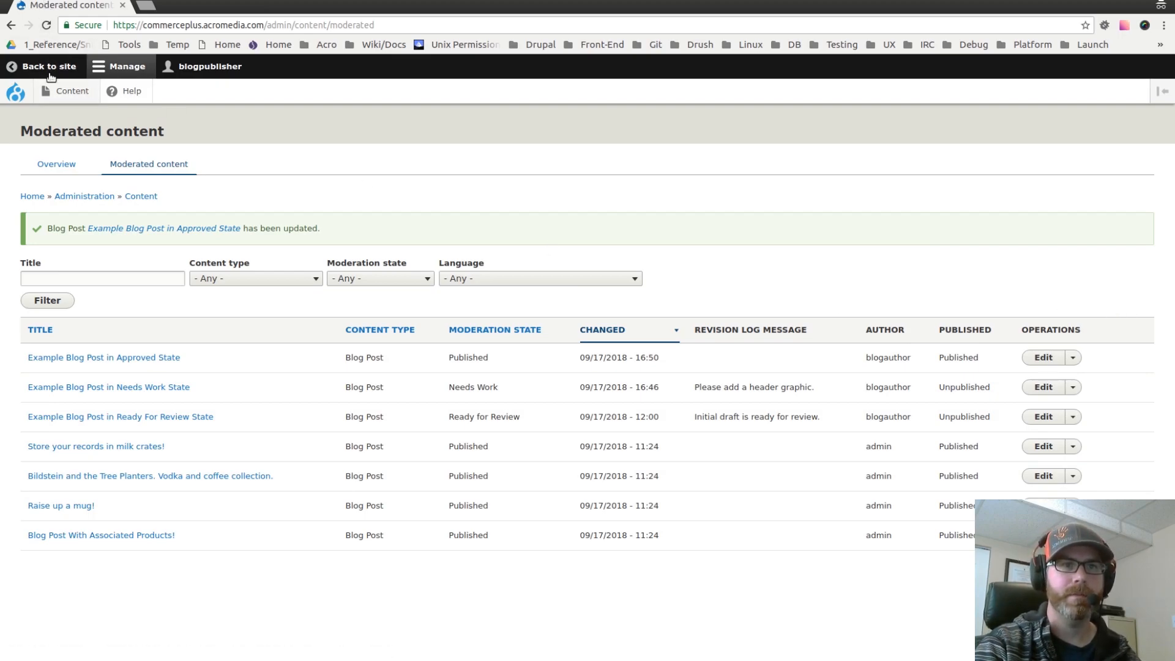
Step: Log out of the blogpublisher account from the user menu
click(208, 66)
click(163, 90)
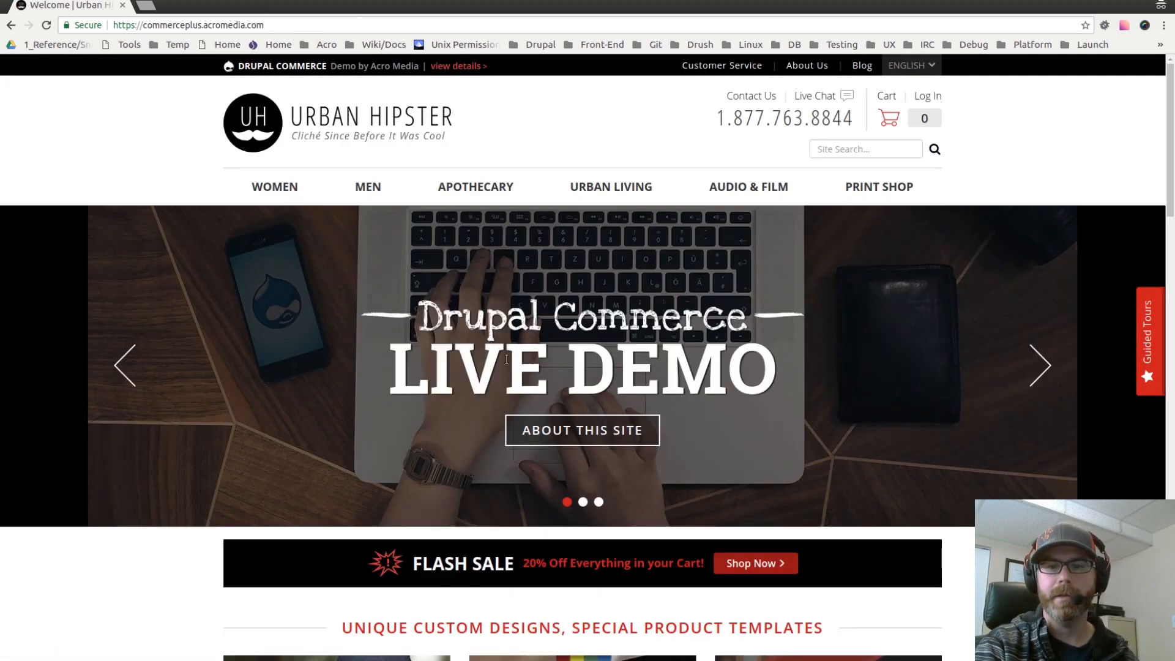